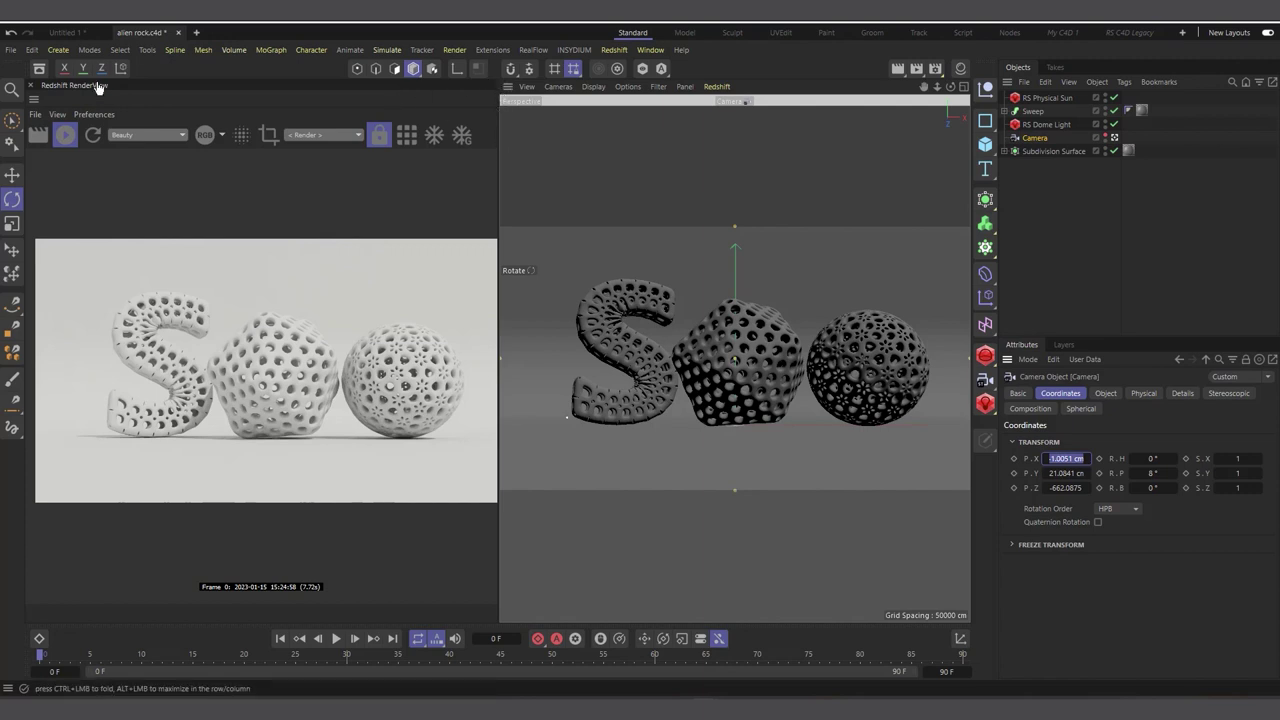
Step: Close the Redshift RenderView and add a Platonic primitive to the scene
click(30, 85)
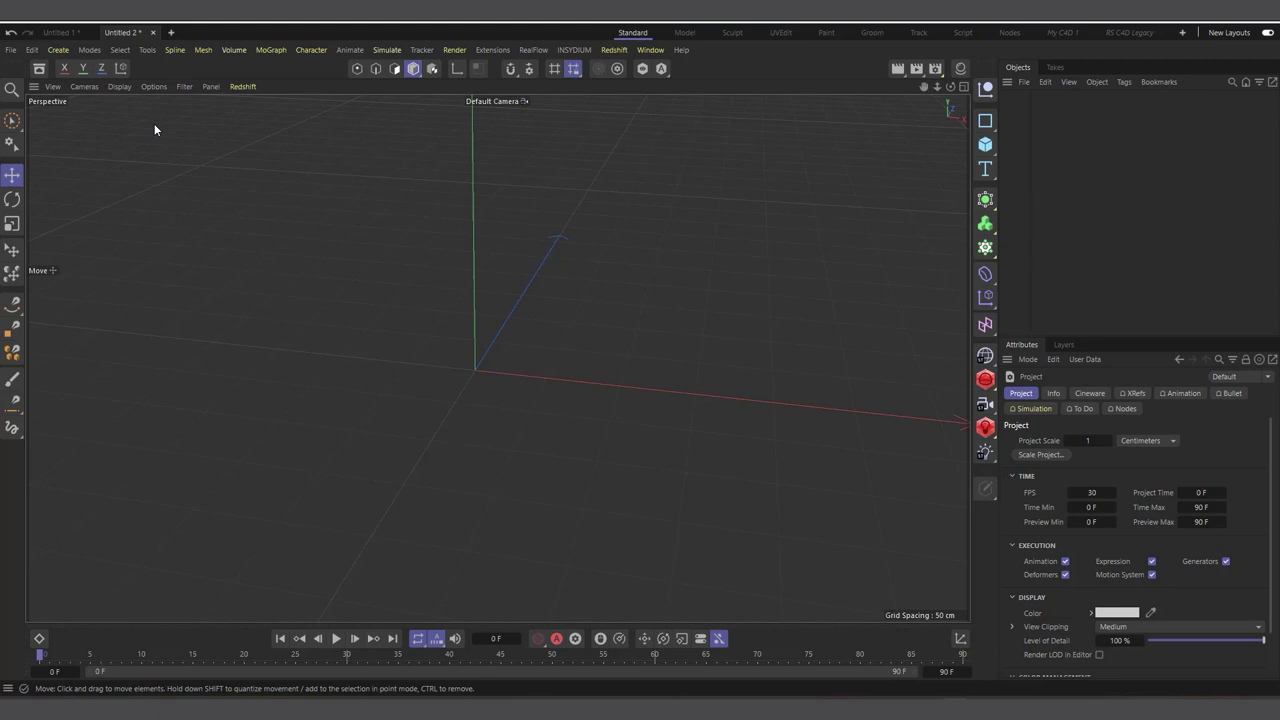
click(985, 144)
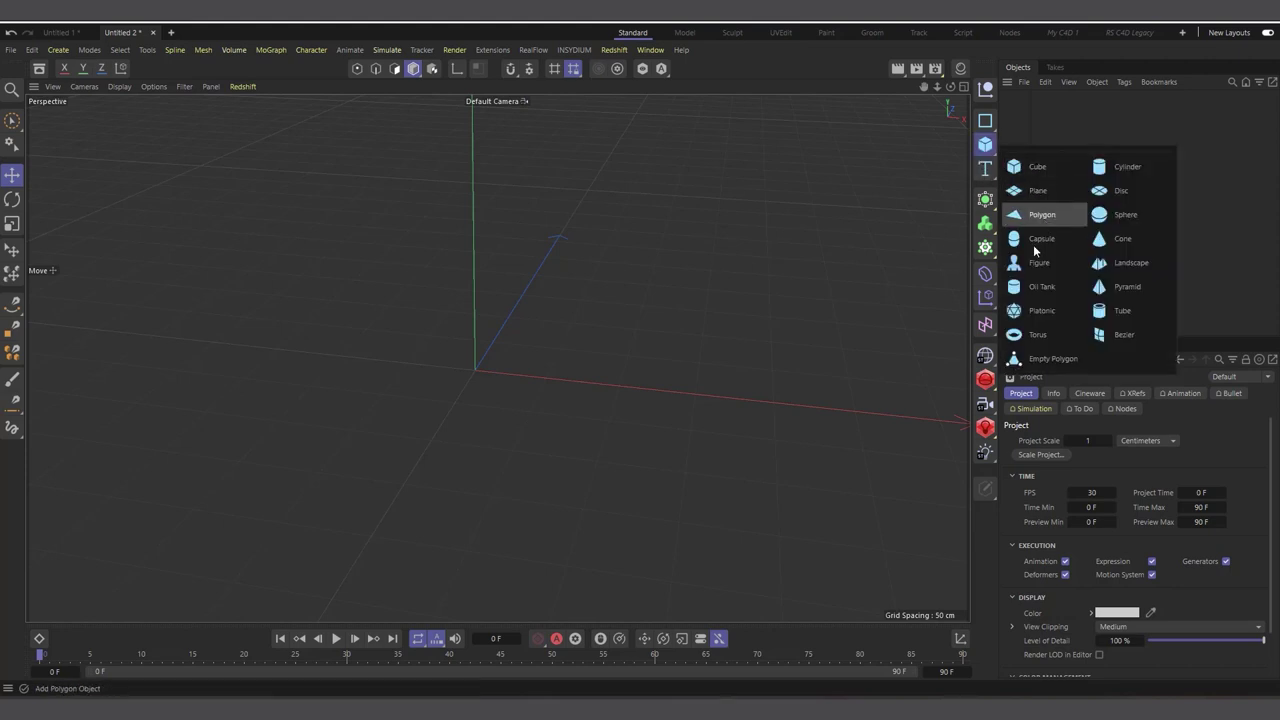
click(1040, 311)
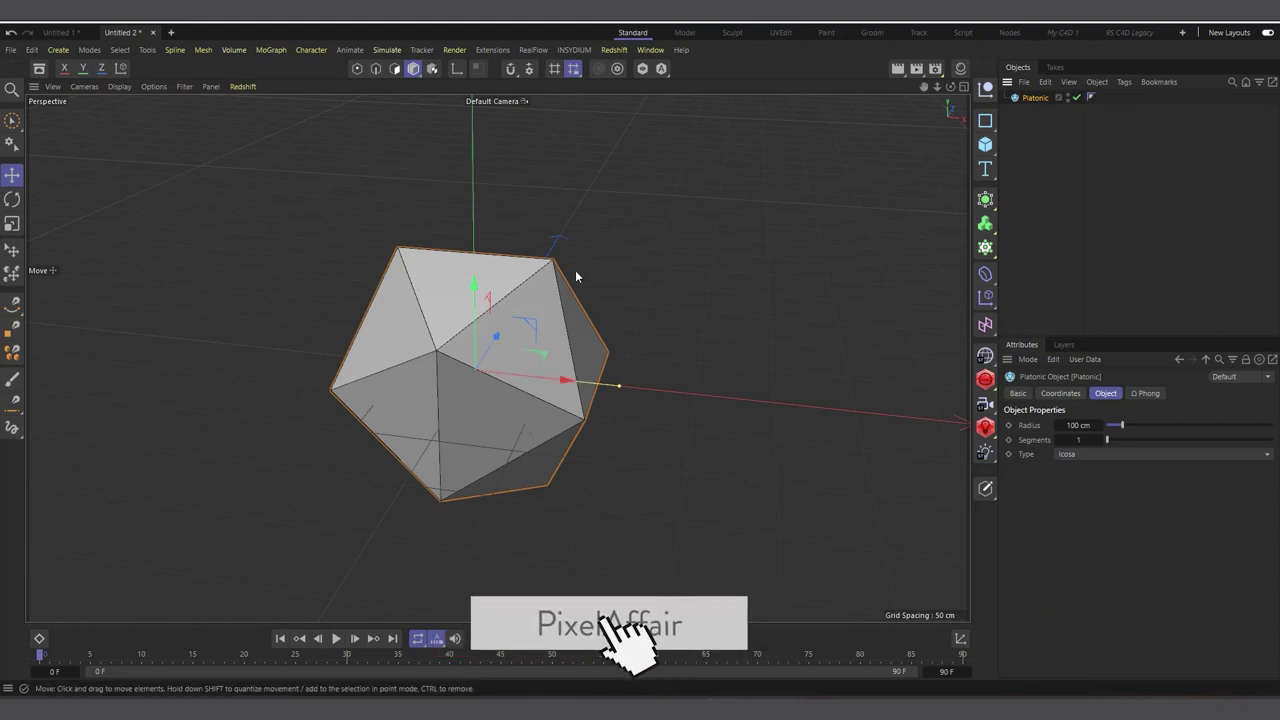
Step: Add the Chamfer geometry modifier node from the Asset Browser and make it a child of the Platonic object
click(39, 68)
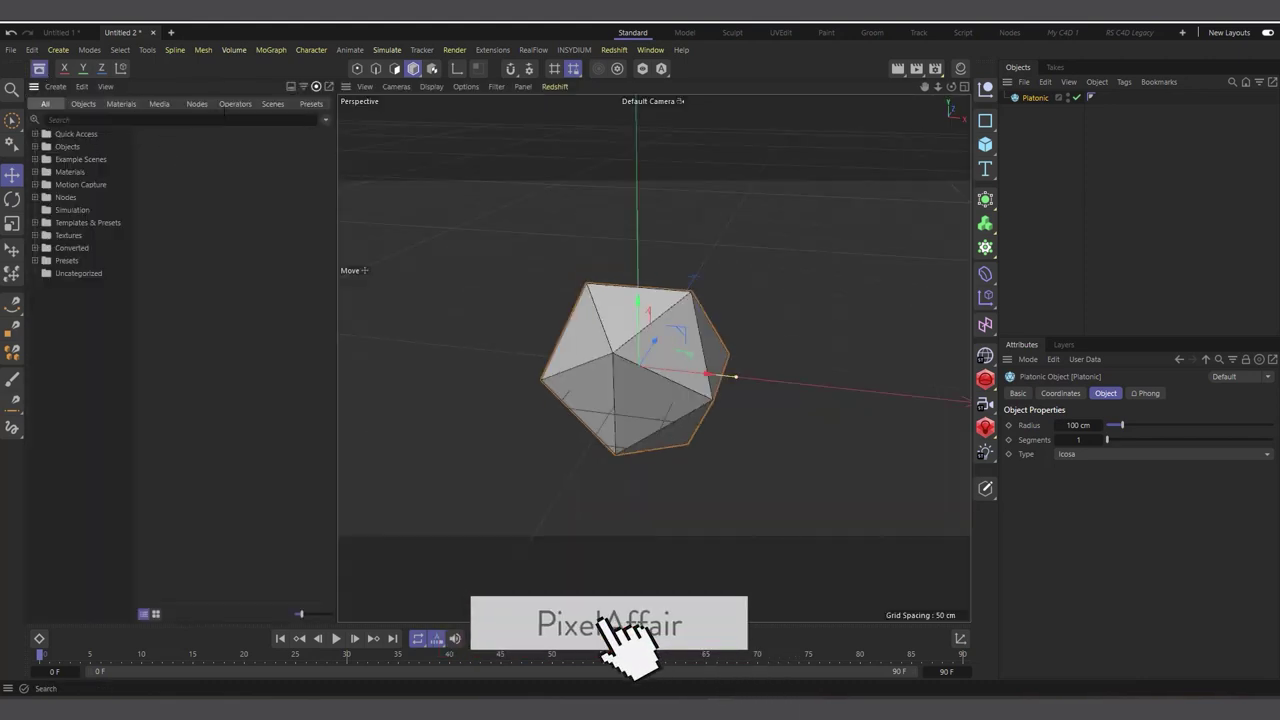
click(200, 104)
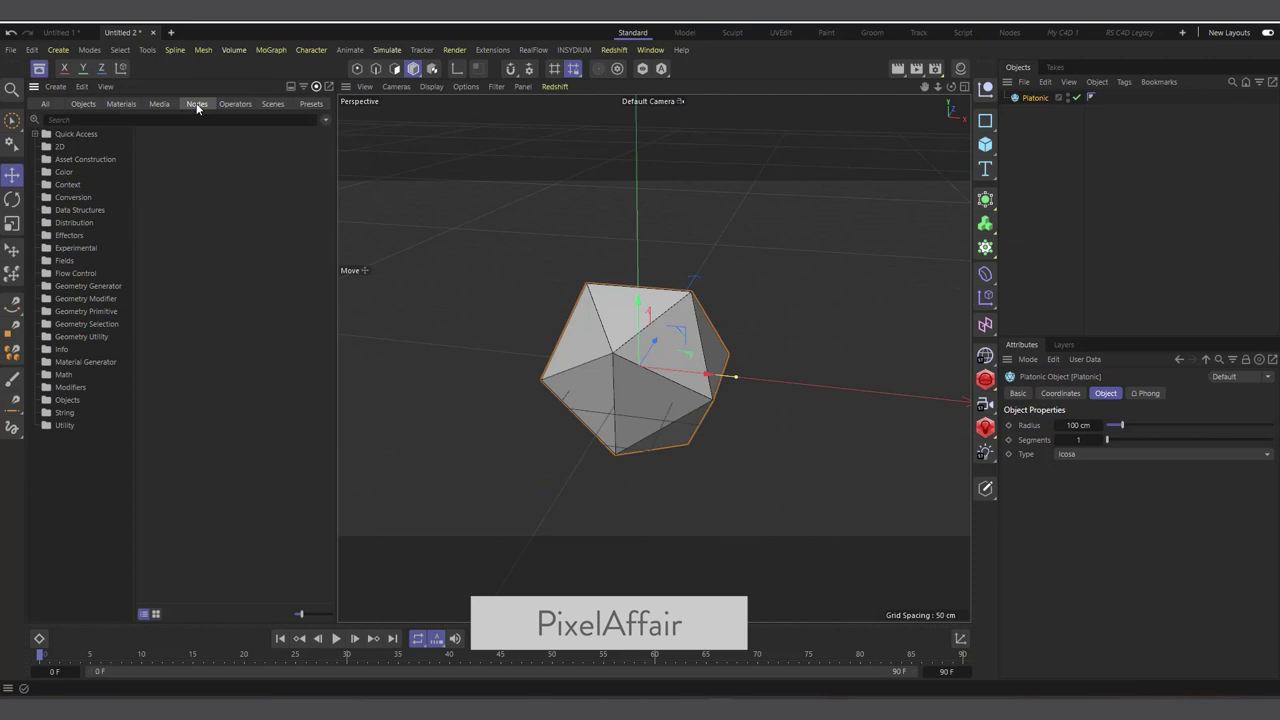
click(85, 299)
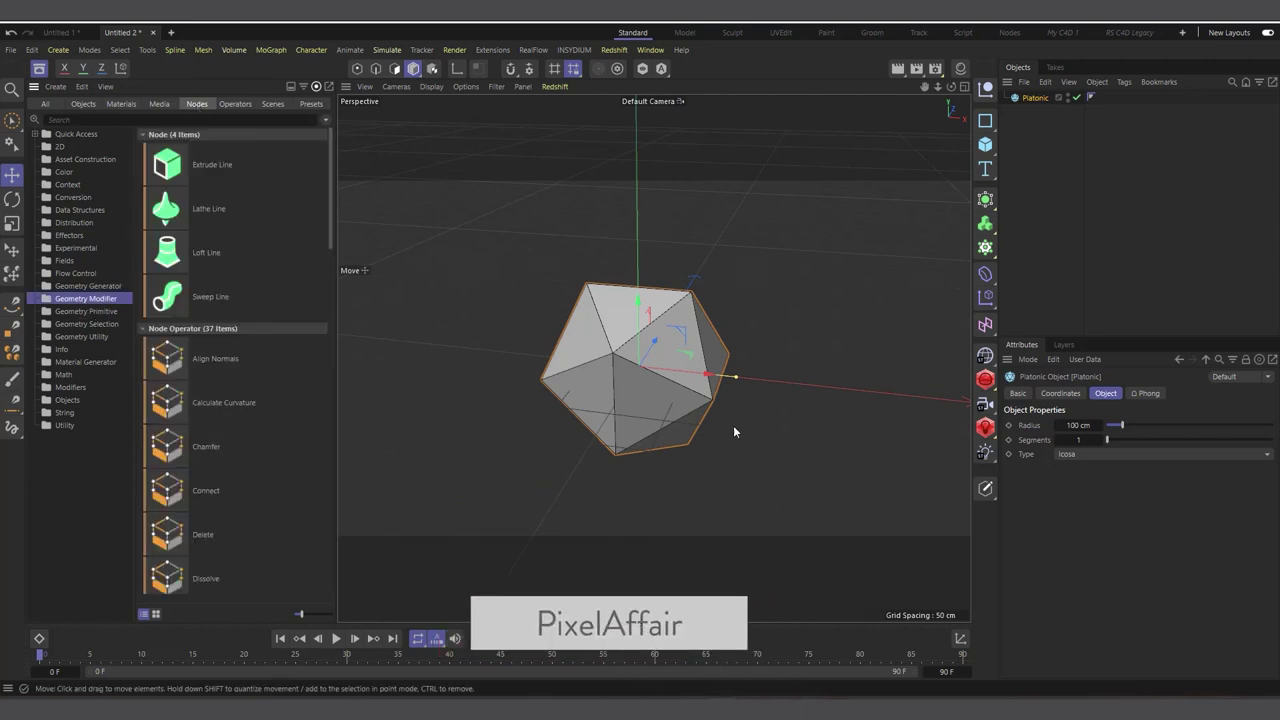
scroll(618, 357, up, 5)
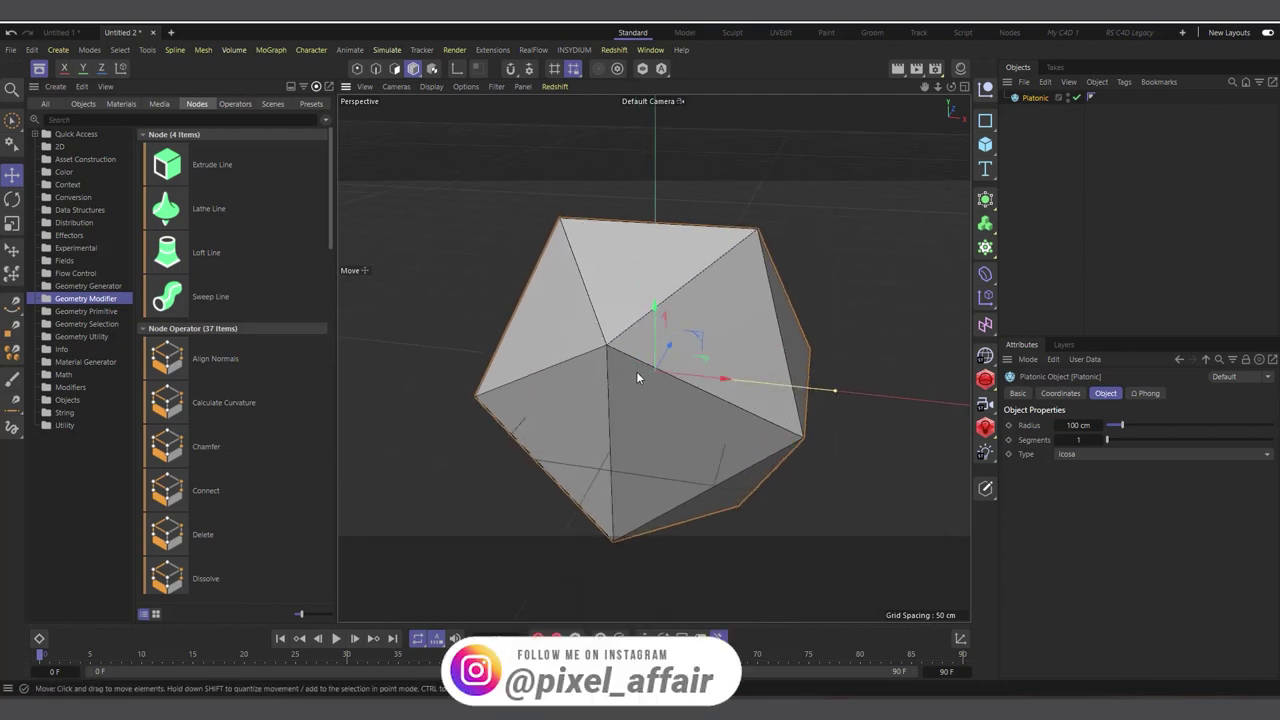
scroll(549, 342, down, 3)
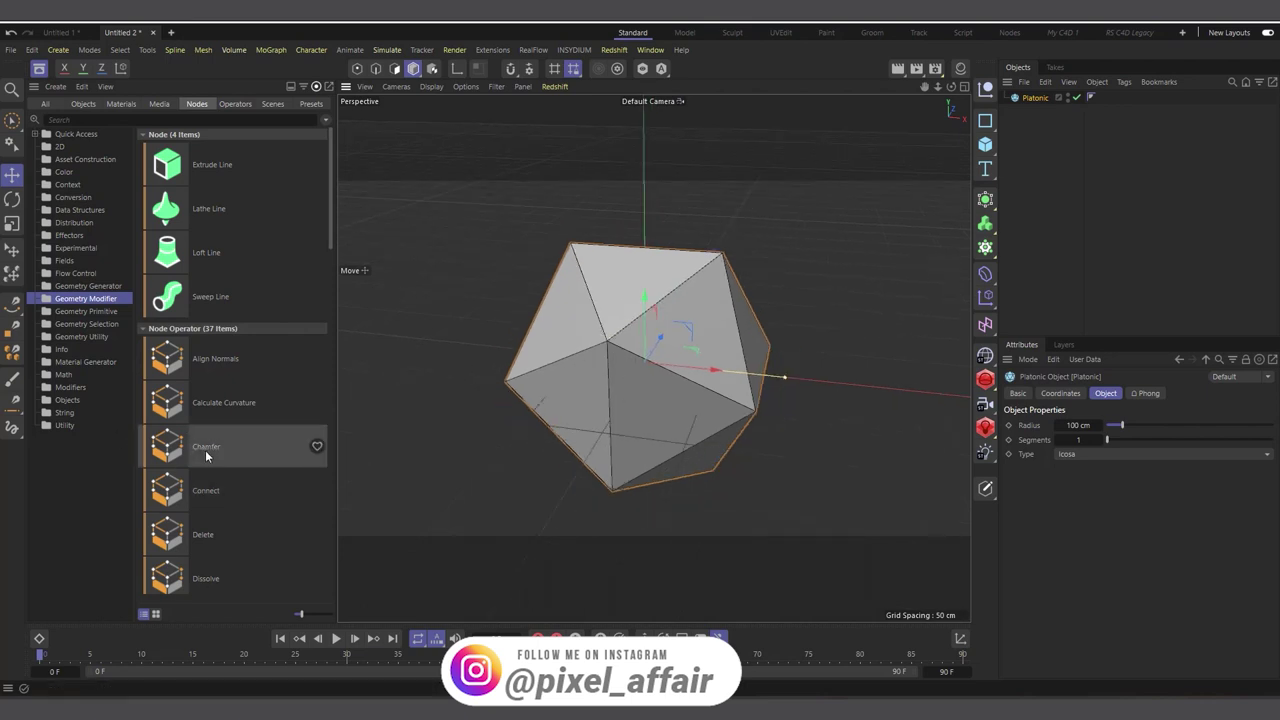
scroll(218, 390, down, 3)
scroll(214, 372, up, 3)
drag(172, 454, 1039, 98)
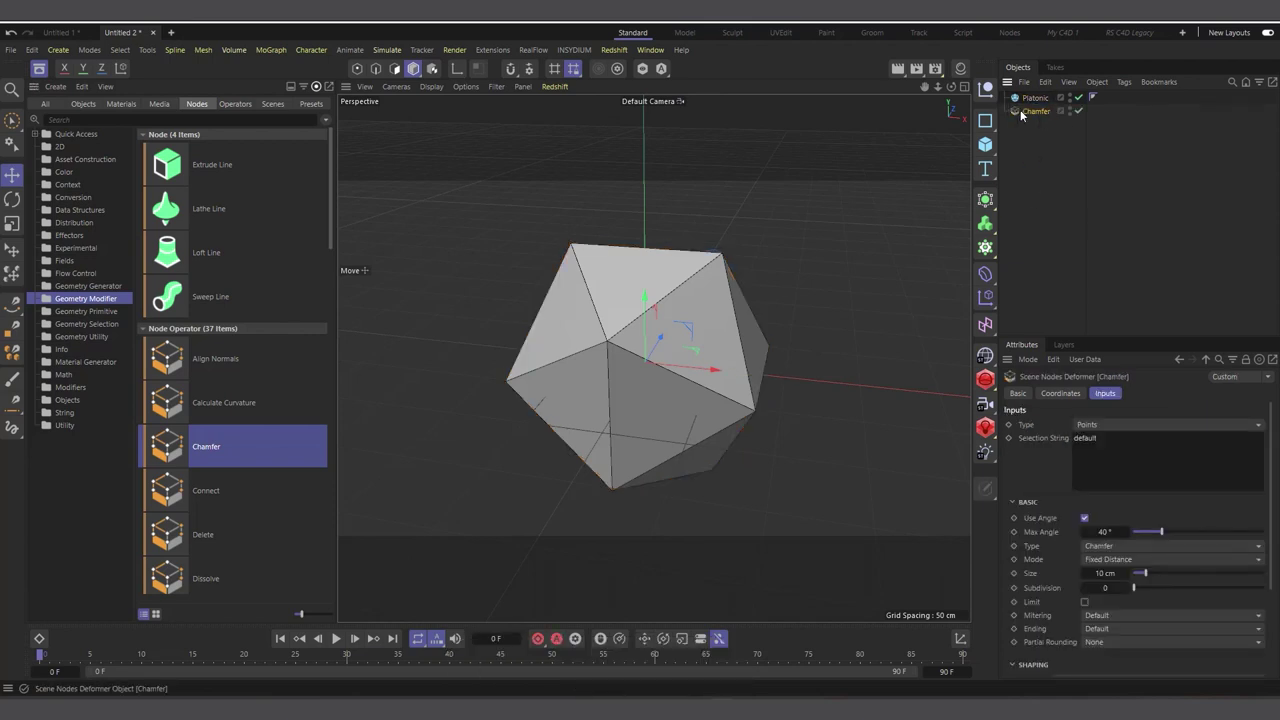
drag(1031, 116, 1036, 99)
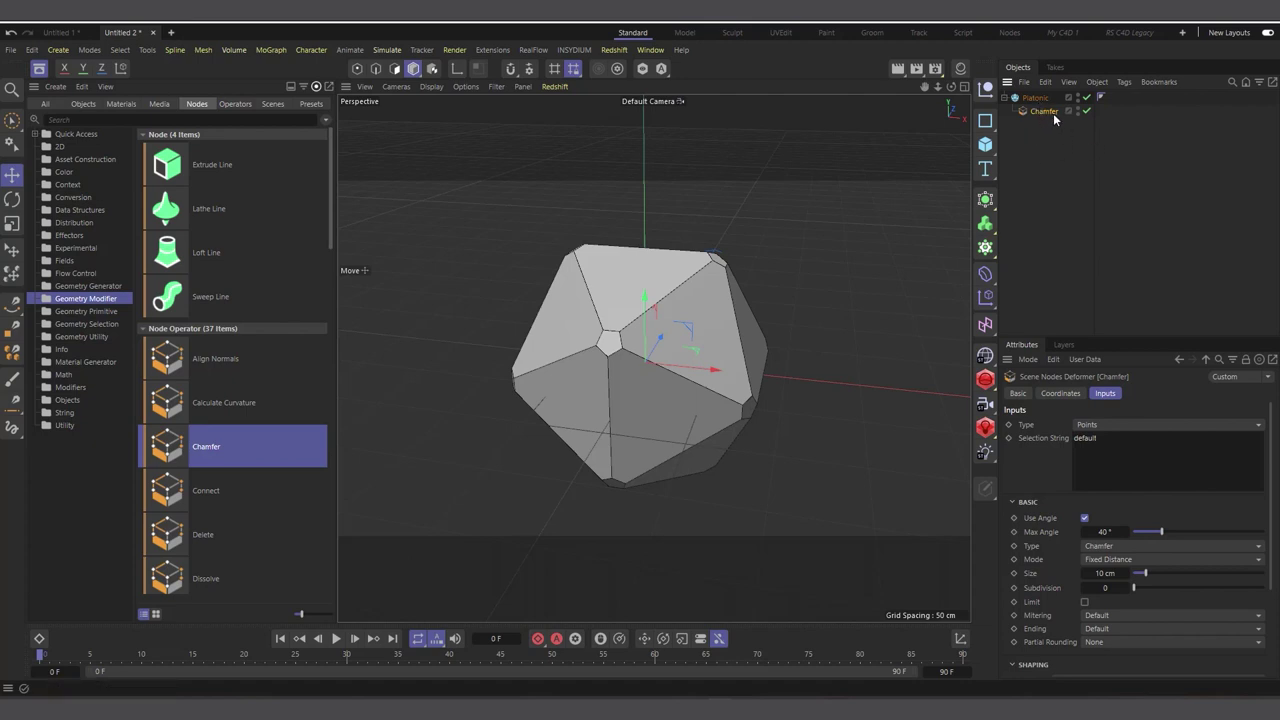
Step: Try the Edges type on the Chamfer modifier and return it to Points
scroll(606, 356, up, 3)
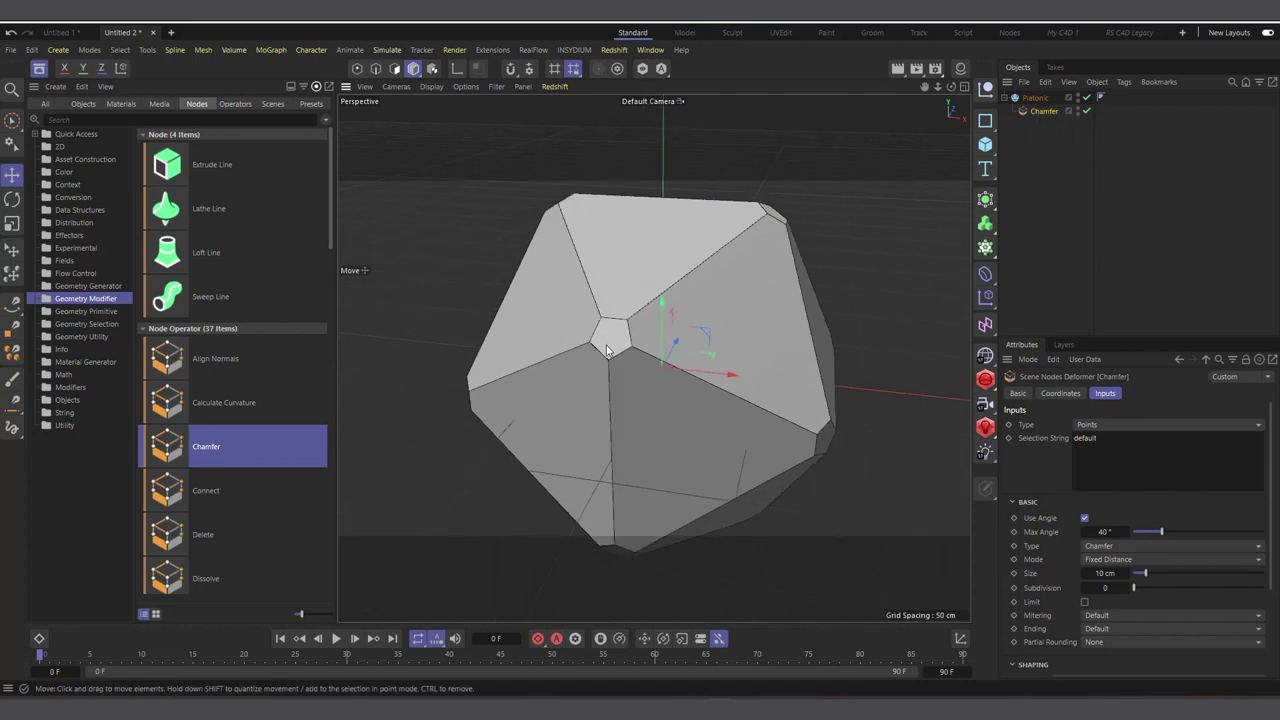
alt+drag(554, 296, 590, 333)
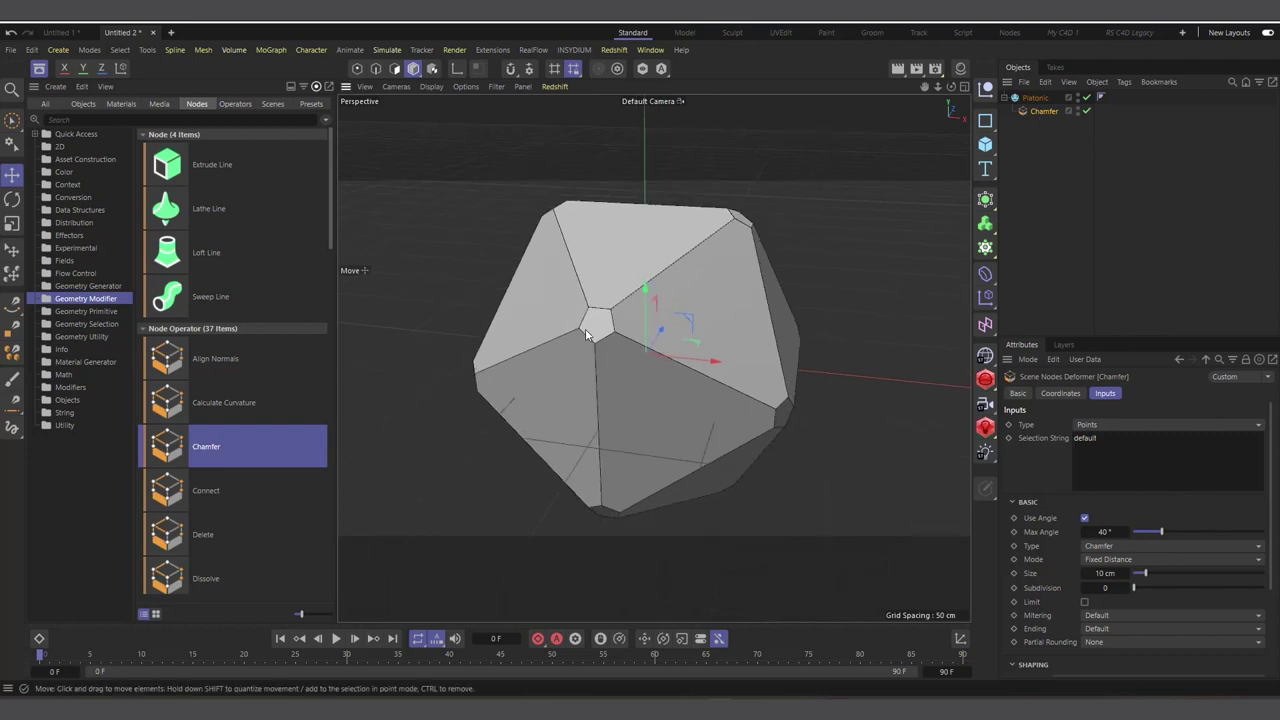
click(1126, 424)
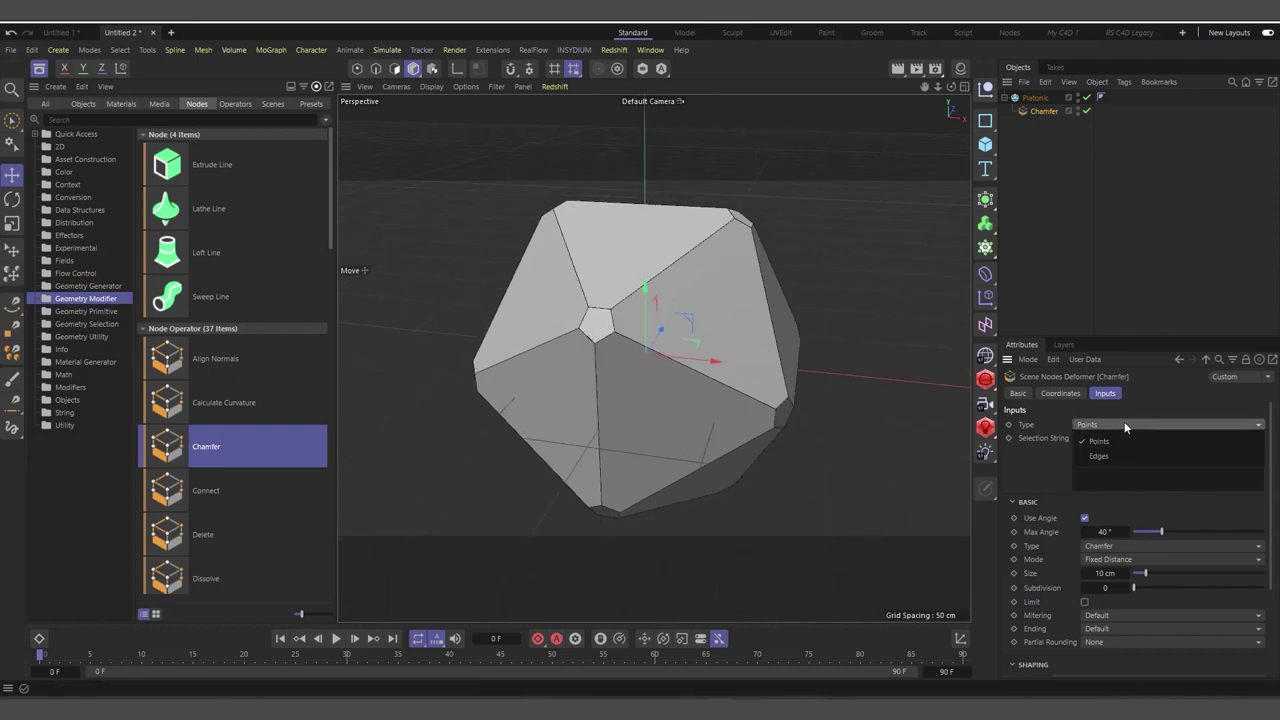
click(1110, 456)
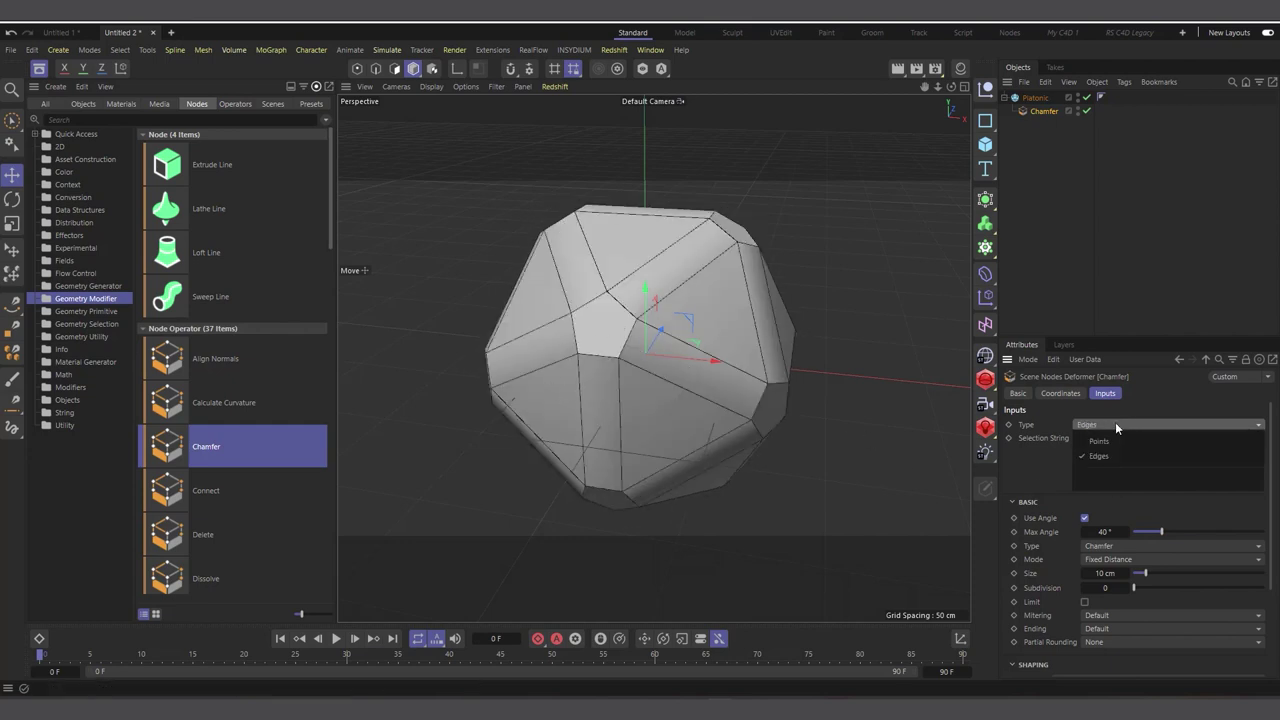
click(1115, 423)
click(1106, 442)
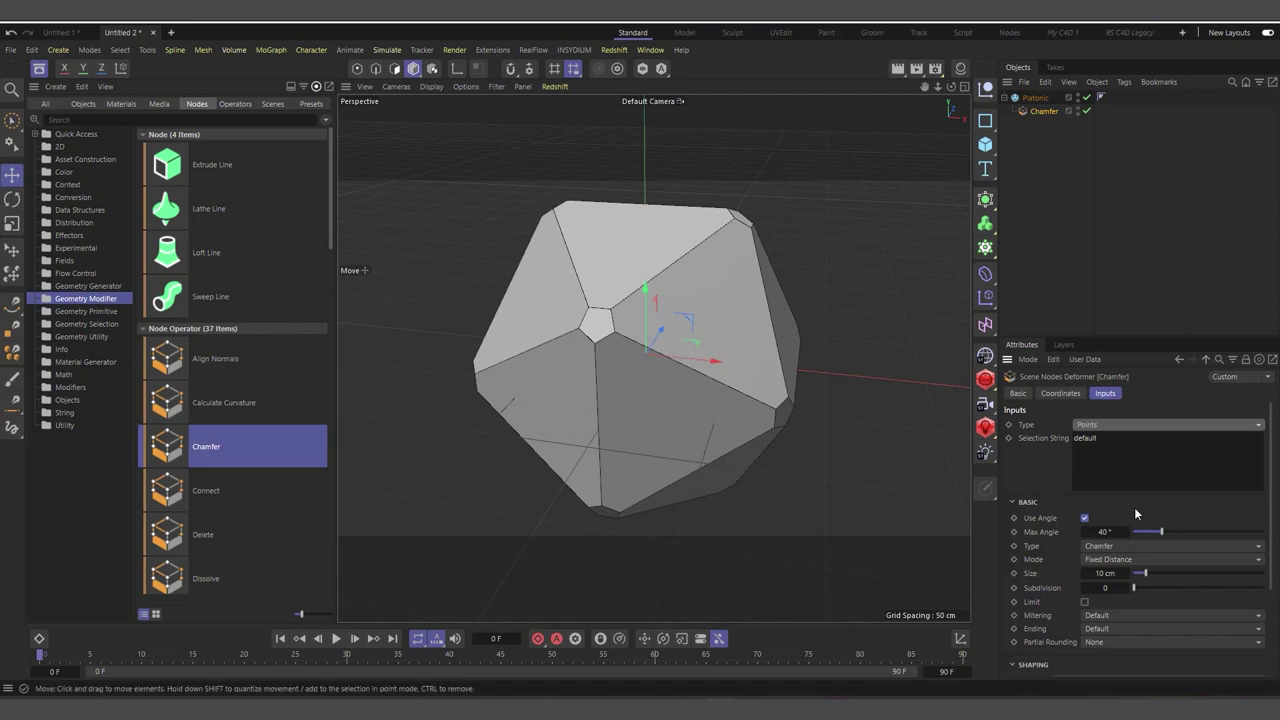
Step: Set the Chamfer modifier's size to 33.1 cm, keeping its maximum angle at 40°
drag(1161, 530, 1171, 528)
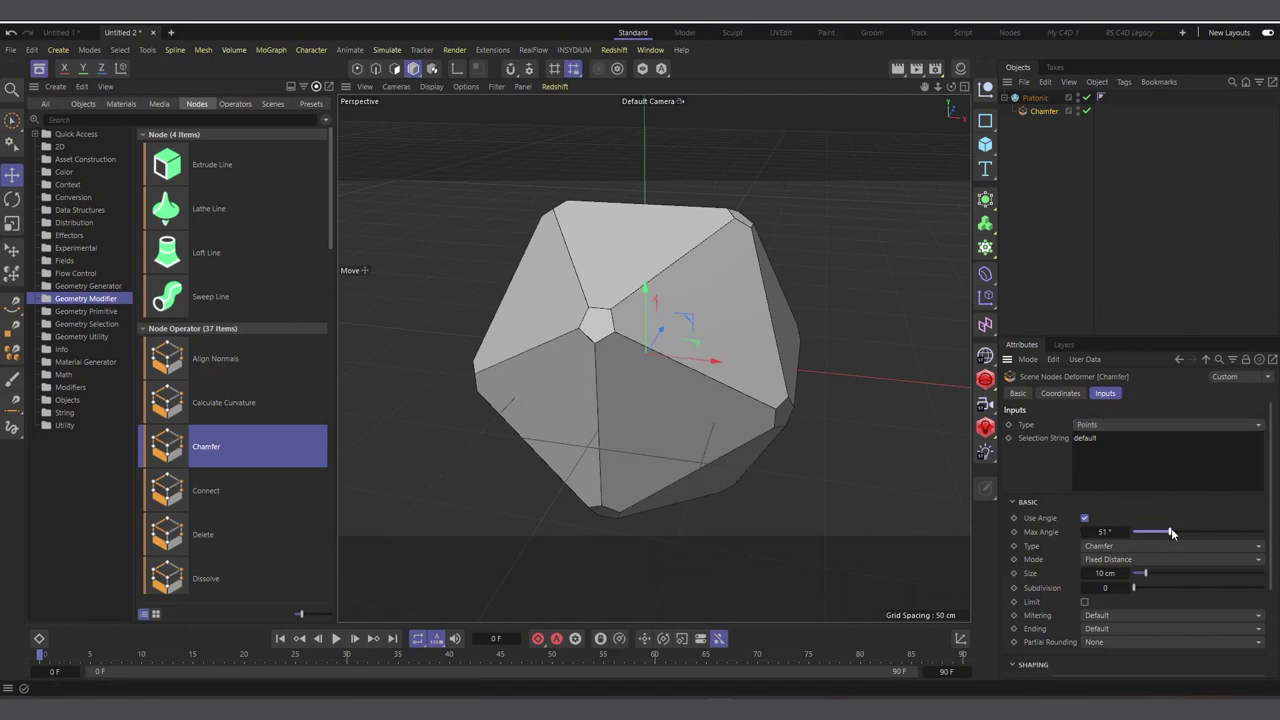
key(ctrl+z)
drag(1144, 576, 1176, 574)
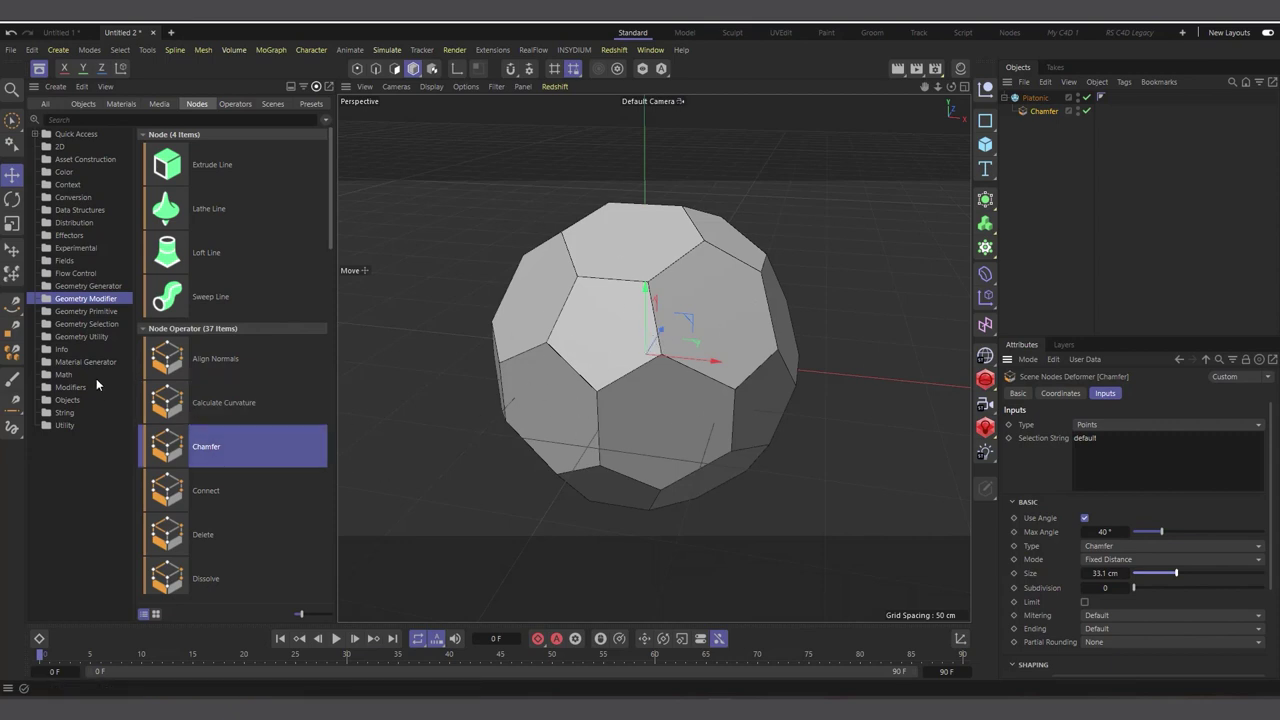
Step: Add a Select geometry selection node below Chamfer under the Platonic object and set its selection string to All
click(85, 325)
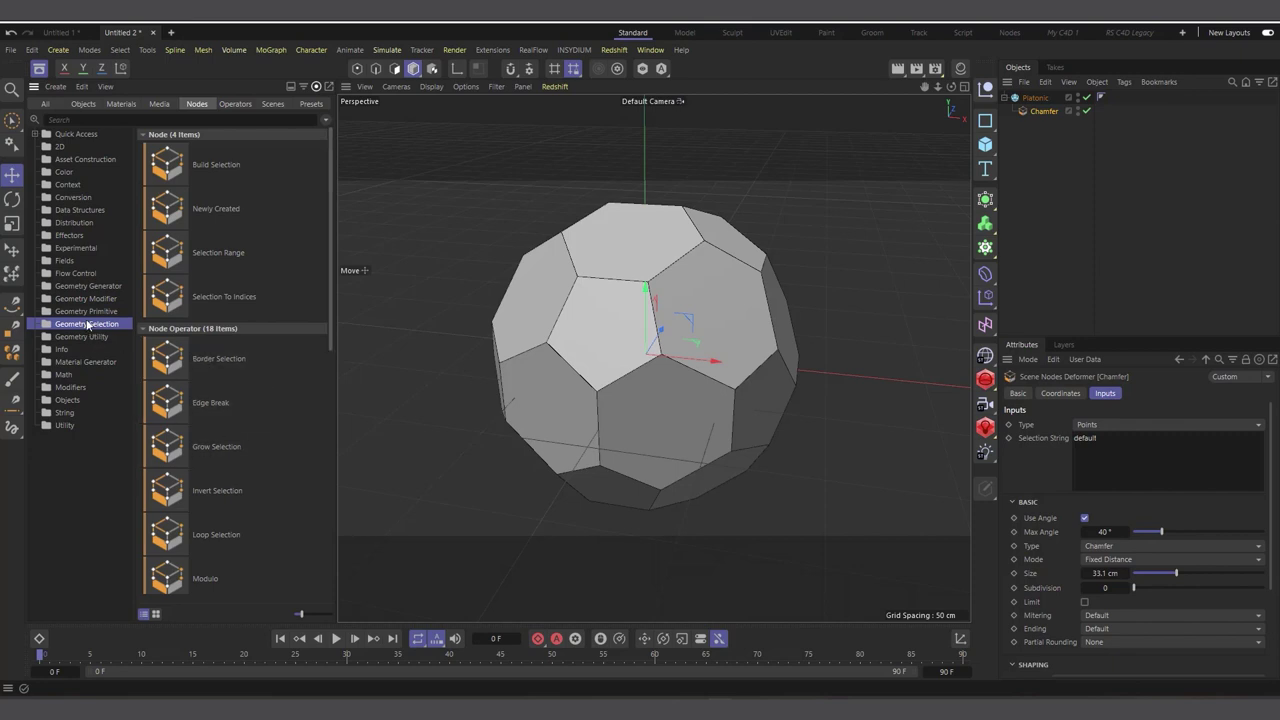
scroll(200, 380, down, 5)
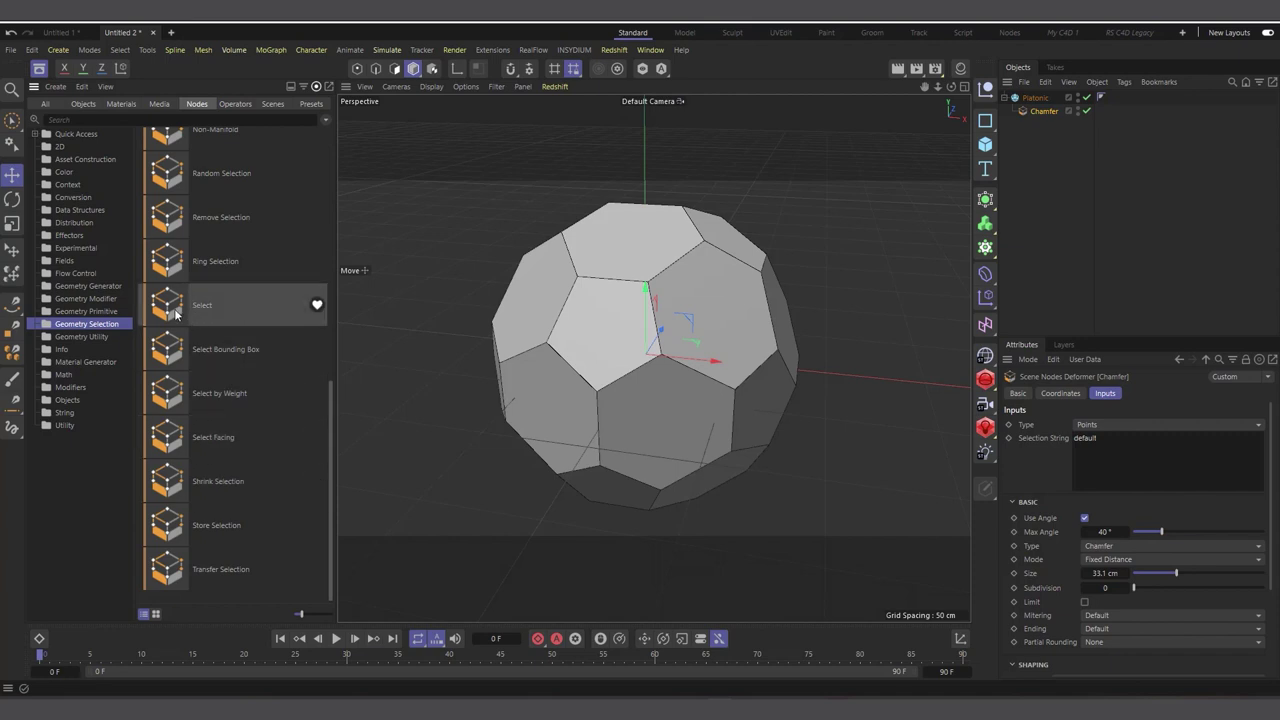
drag(167, 310, 1080, 160)
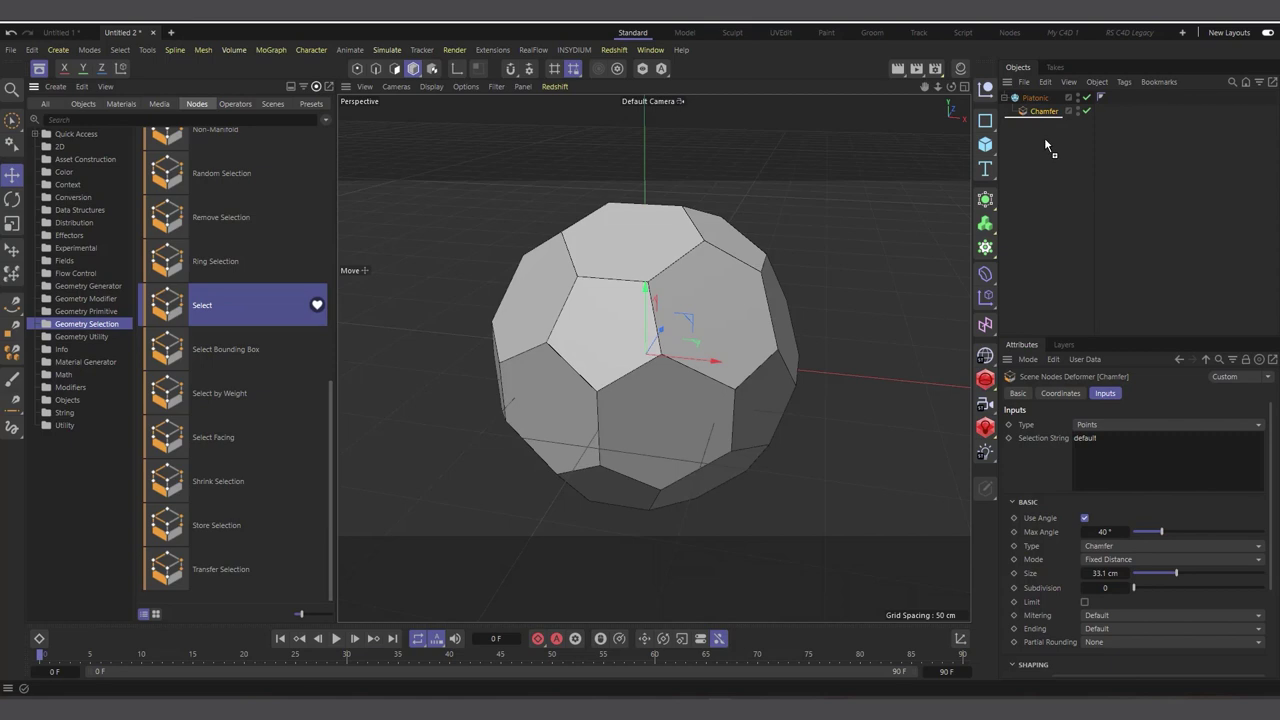
drag(1045, 140, 1043, 127)
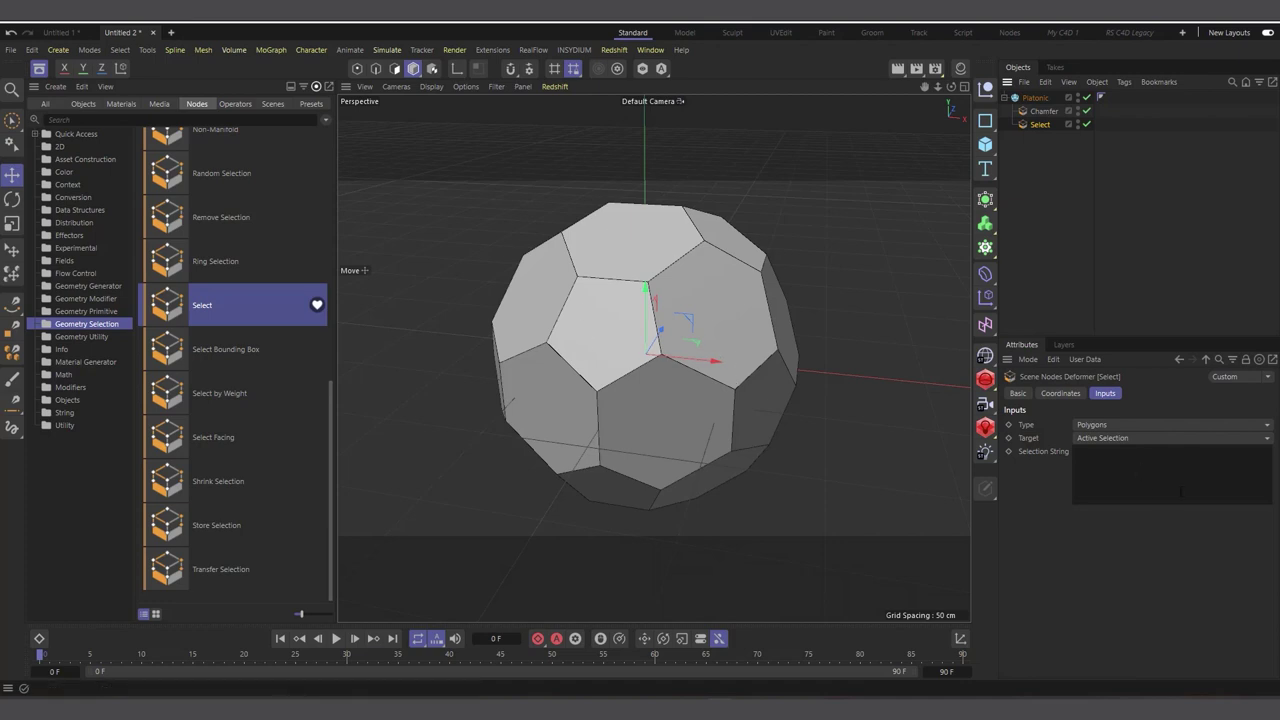
click(1090, 462)
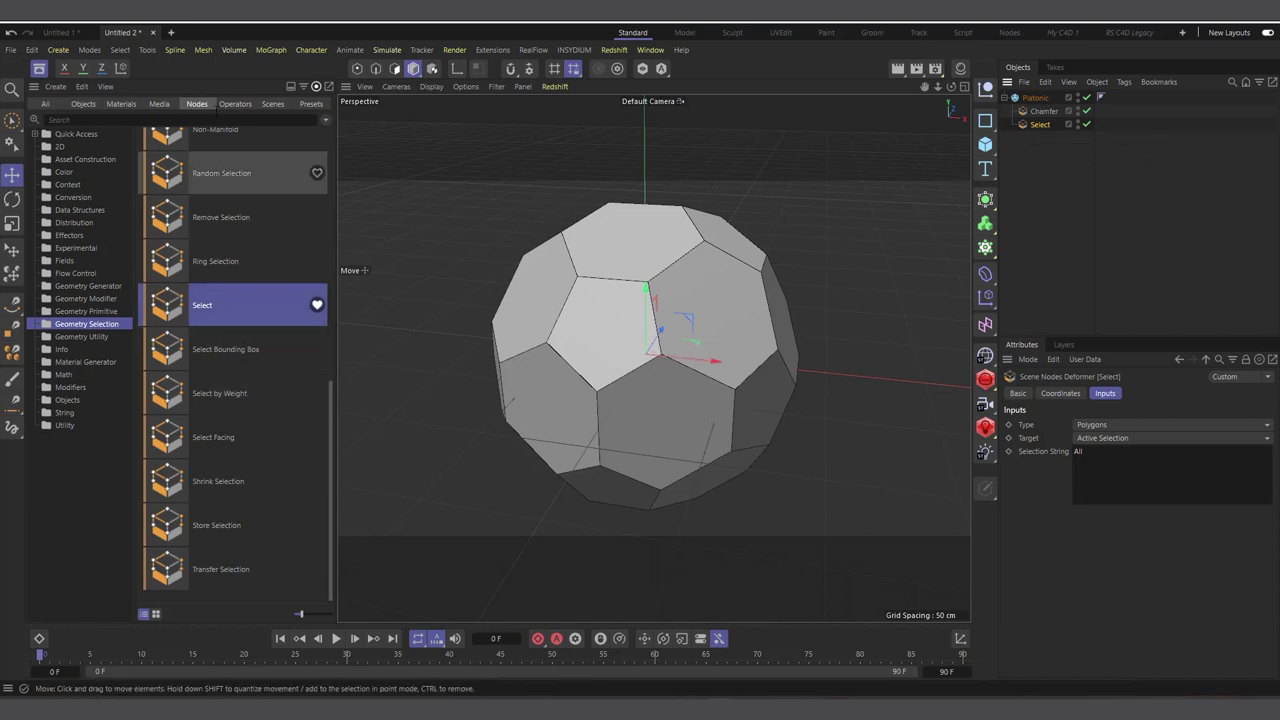
Step: Find the Inset node in the Asset Browser and place it below Select under the Platonic object
alt+drag(666, 430, 617, 329)
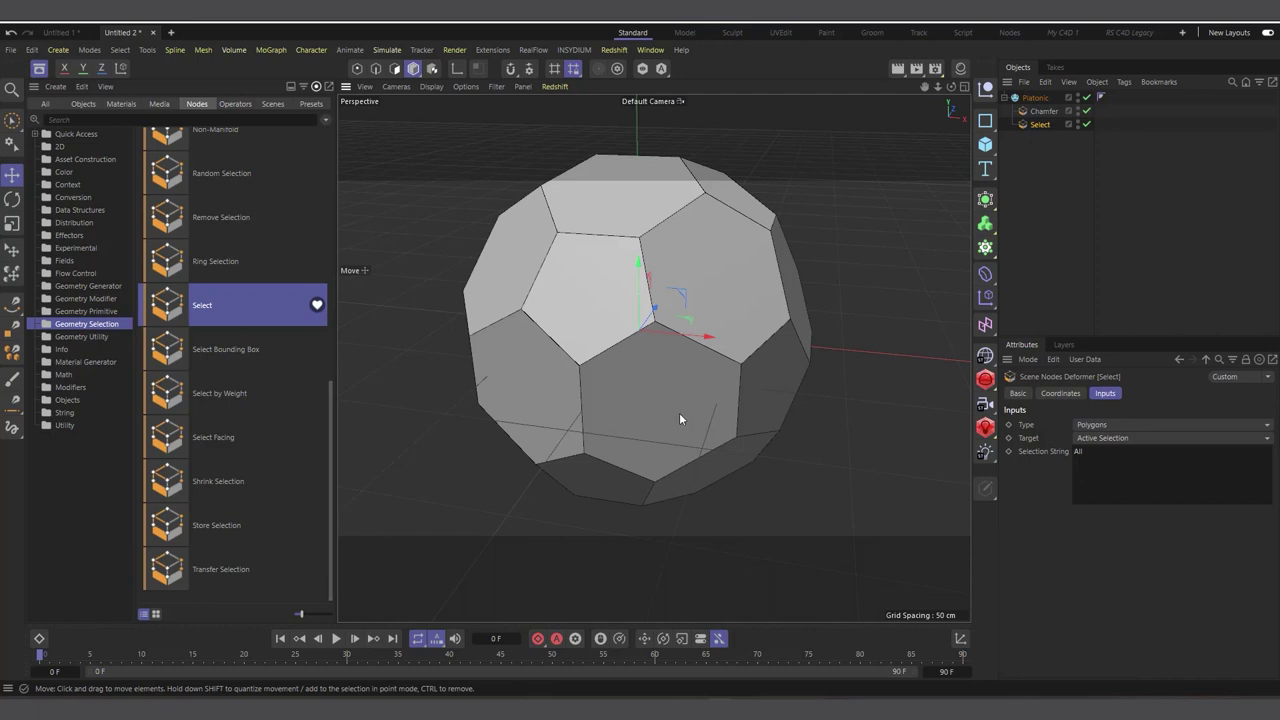
click(89, 299)
click(97, 120)
text(inse)
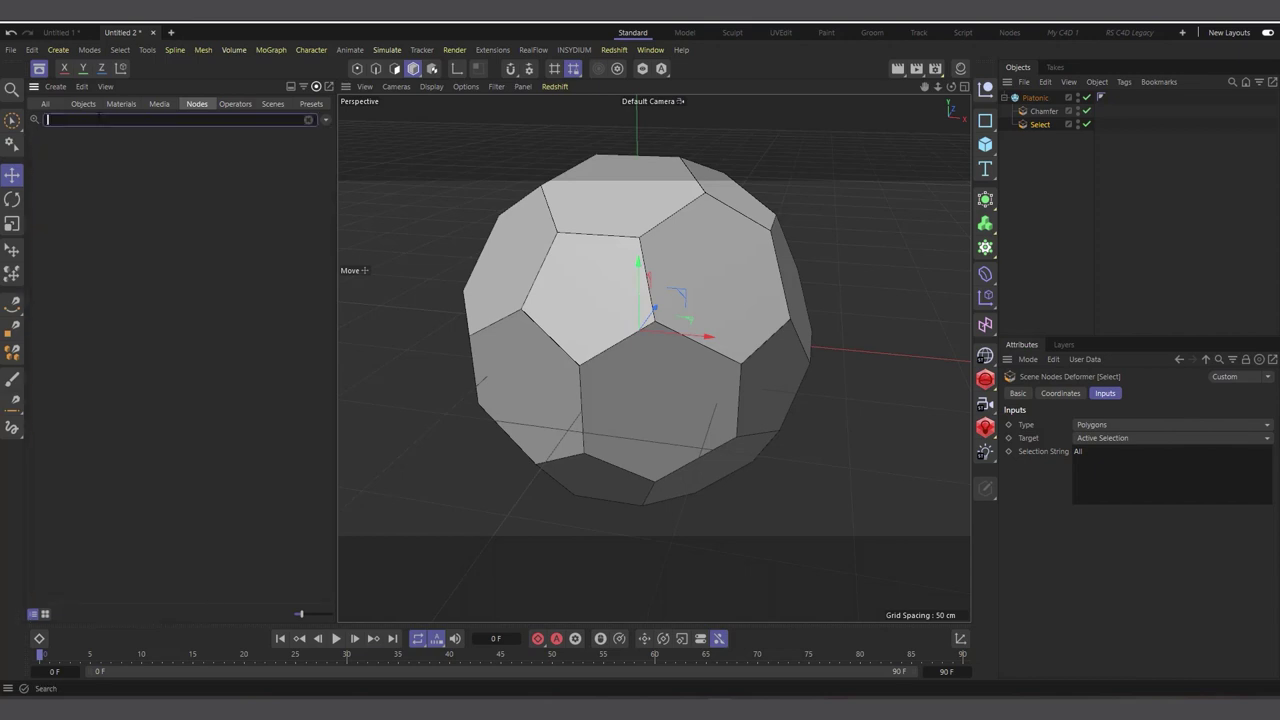
text(rt)
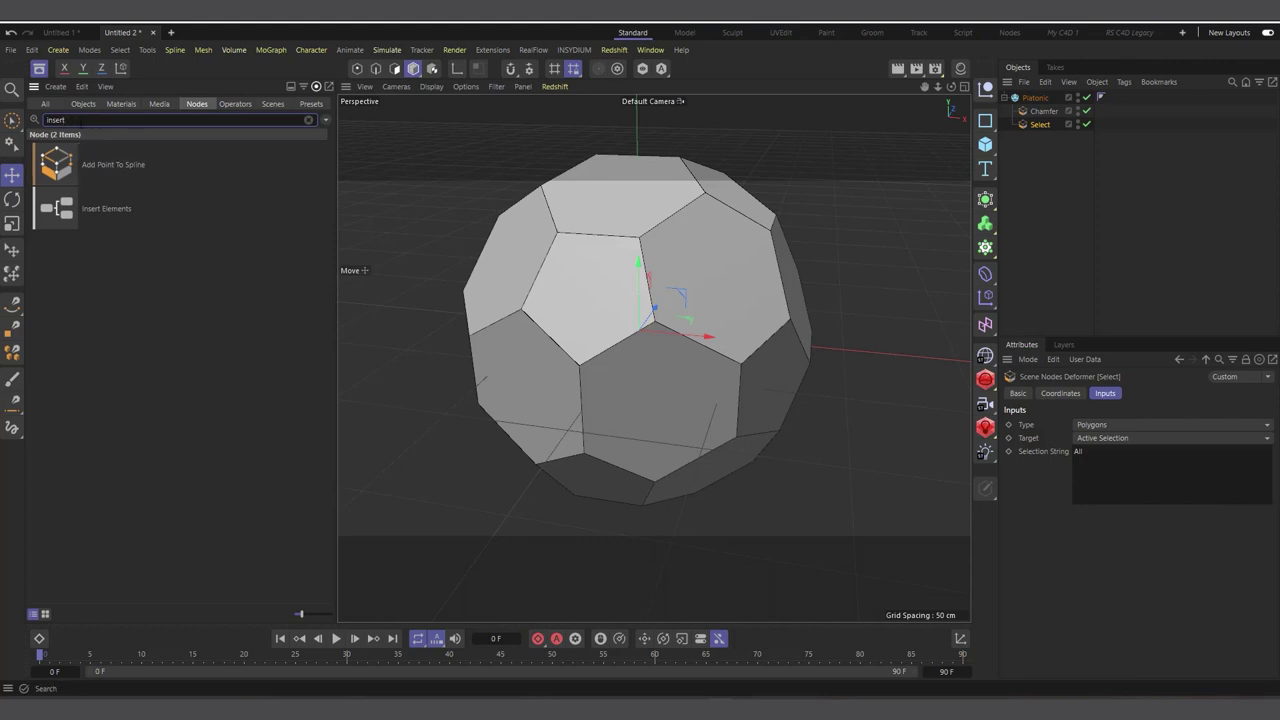
key(BackSpace)
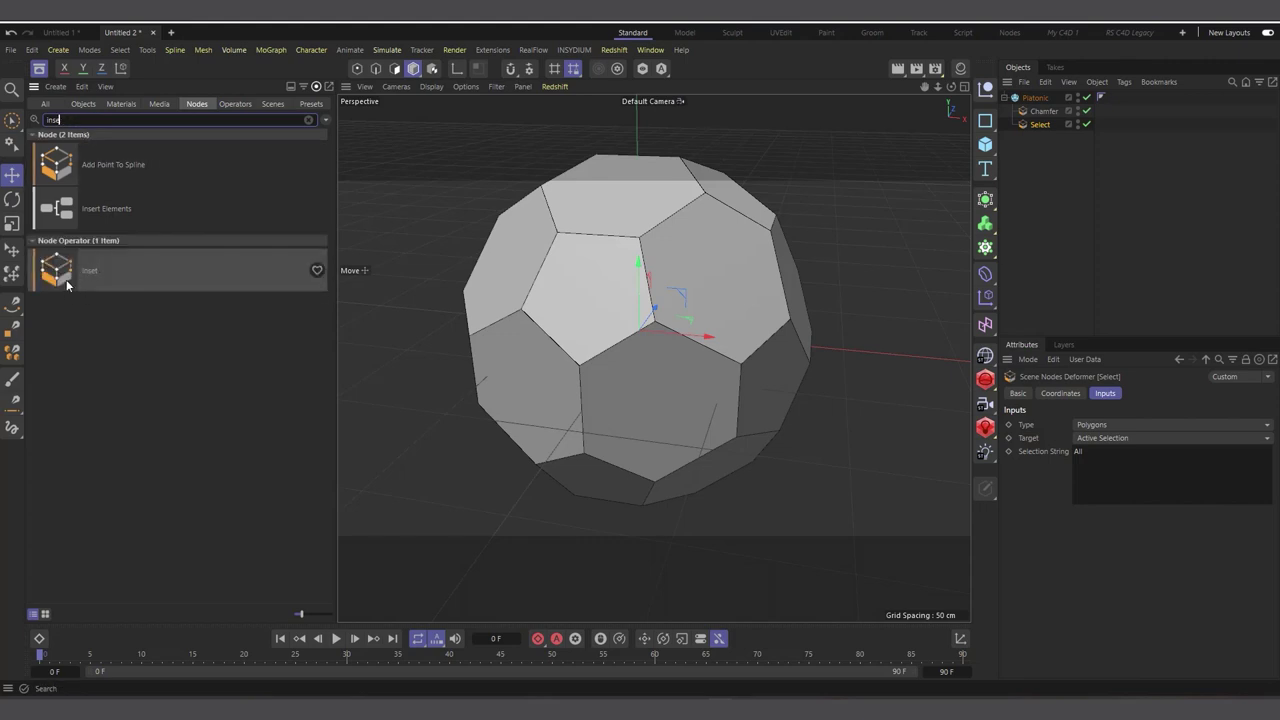
drag(63, 277, 1053, 136)
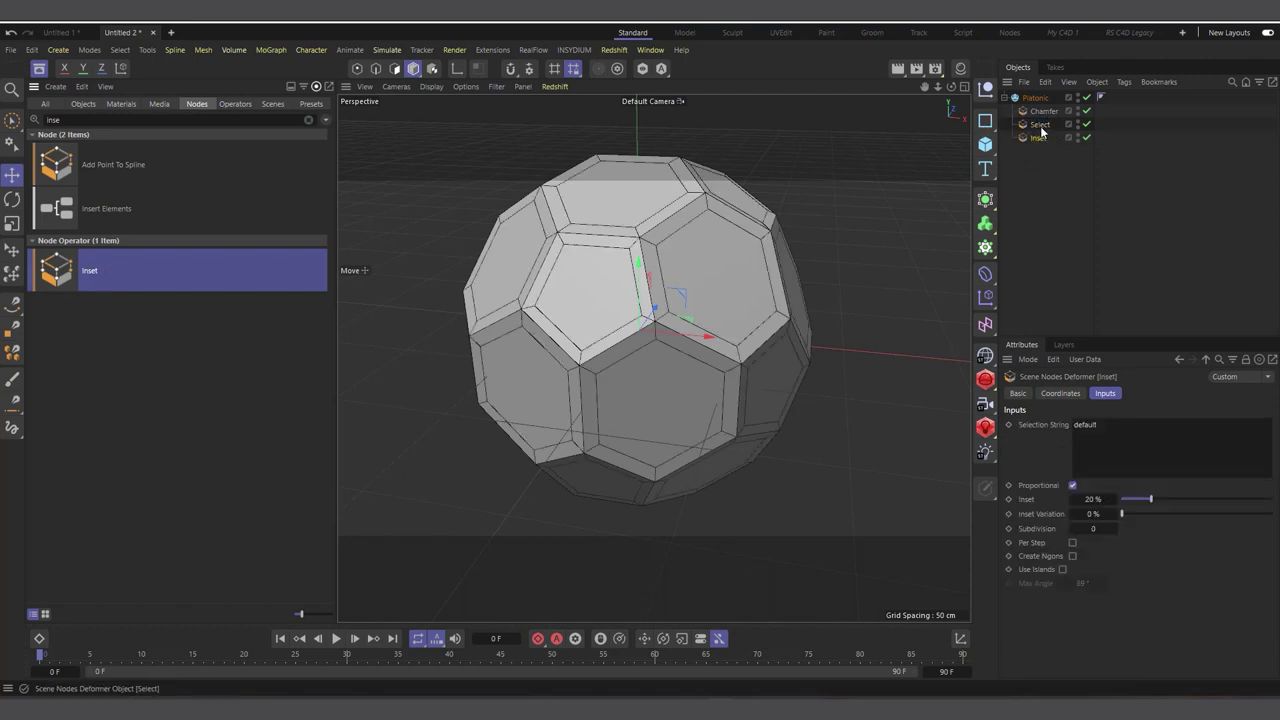
Step: Set the Inset modifier's inset amount to 39%
click(1041, 126)
click(1040, 138)
drag(1148, 497, 1181, 501)
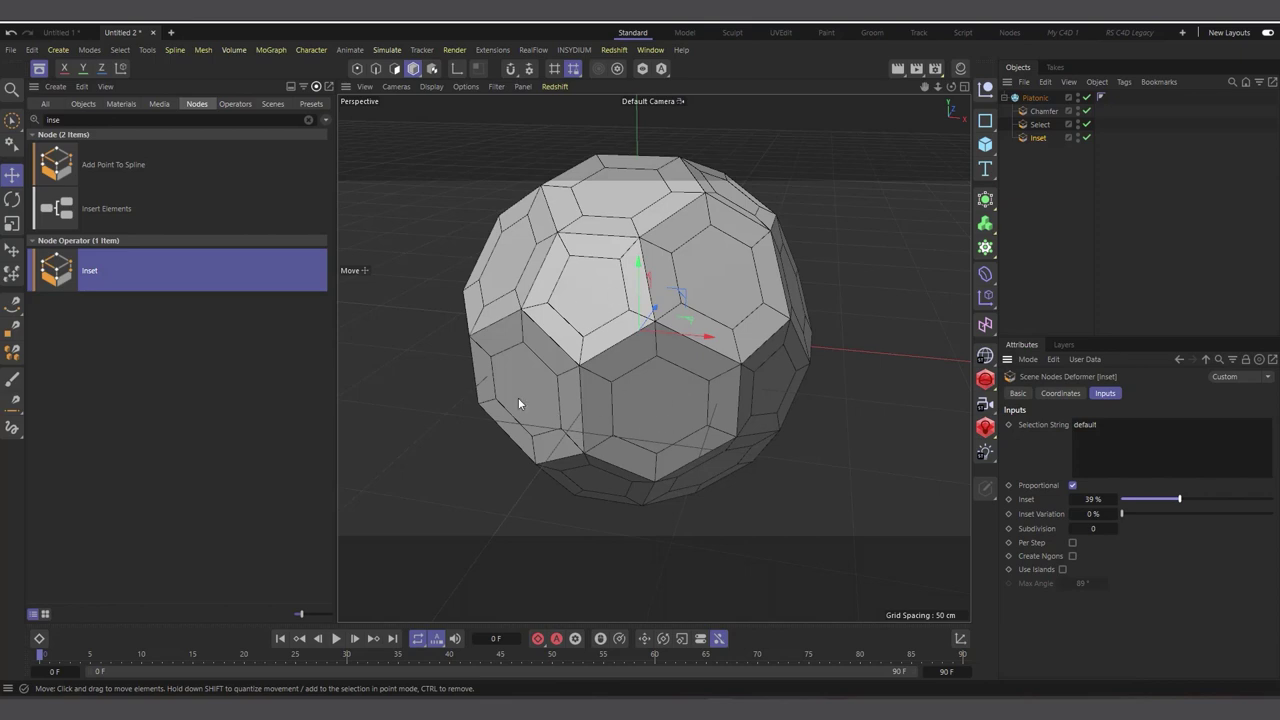
Step: Find the Delete node in the Asset Browser and place it below Inset to cut out the inset faces
click(308, 119)
text(de)
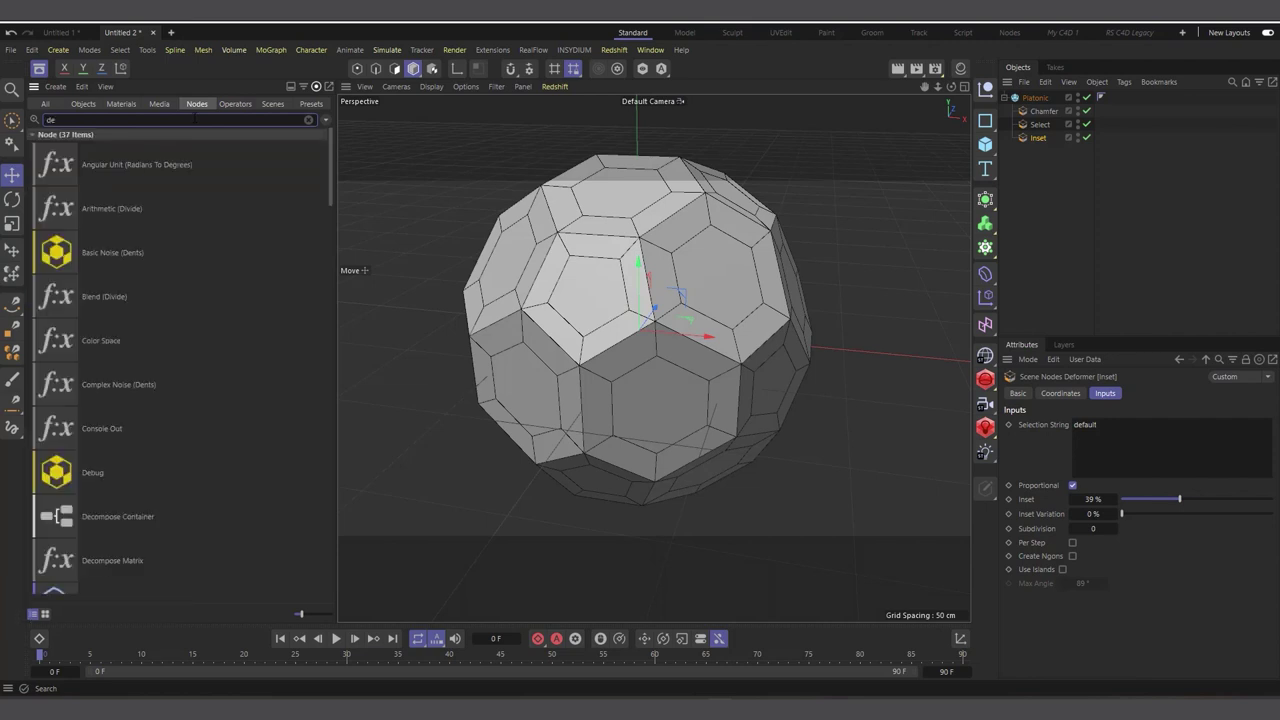
text(let)
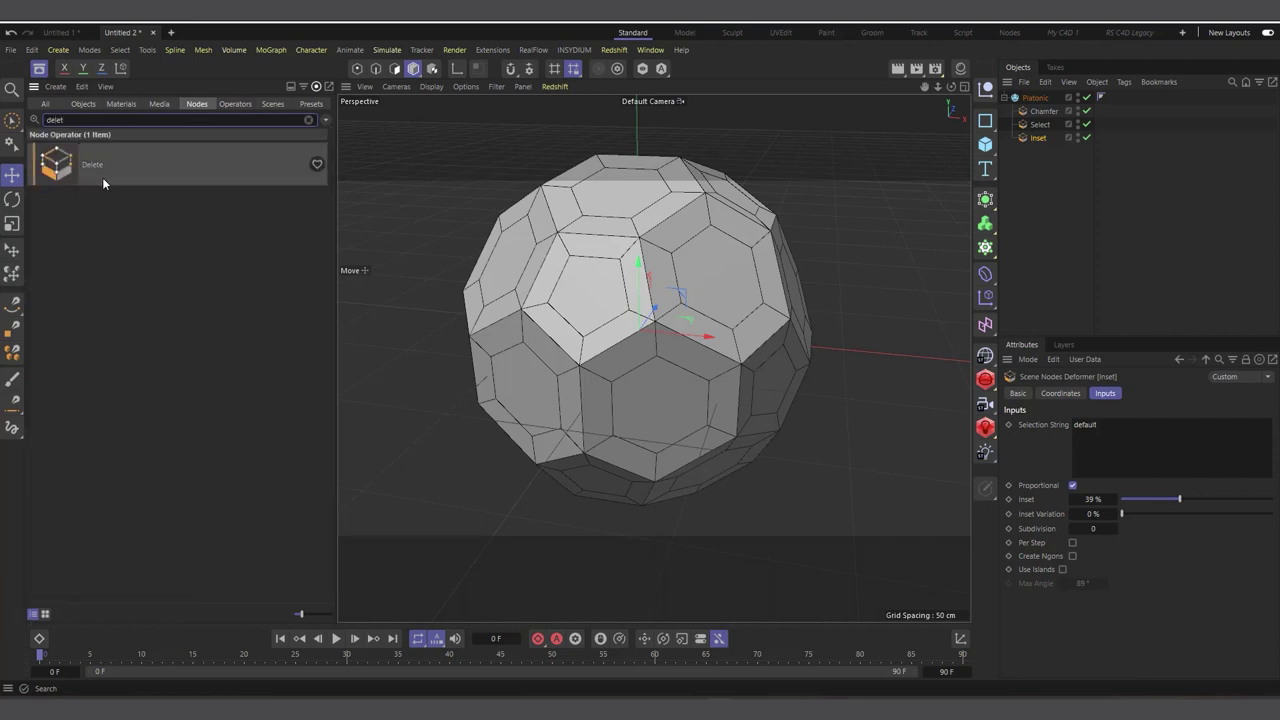
drag(62, 170, 937, 152)
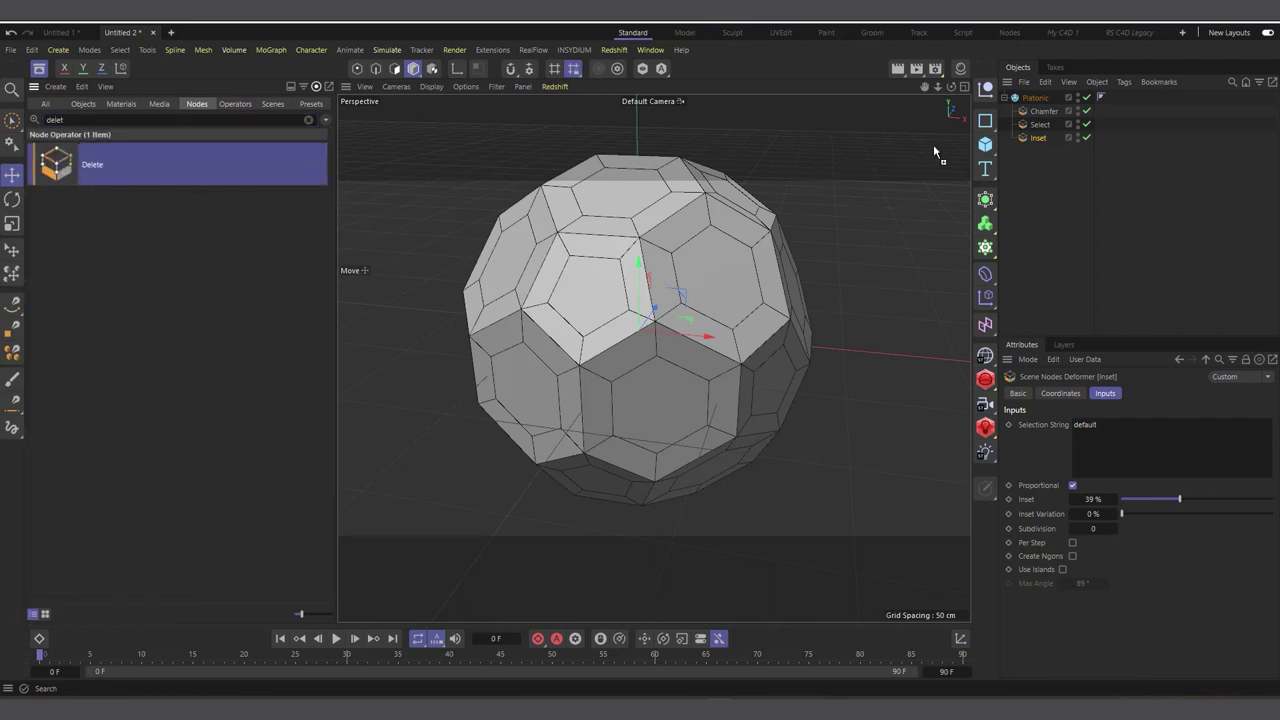
drag(1047, 145, 1045, 142)
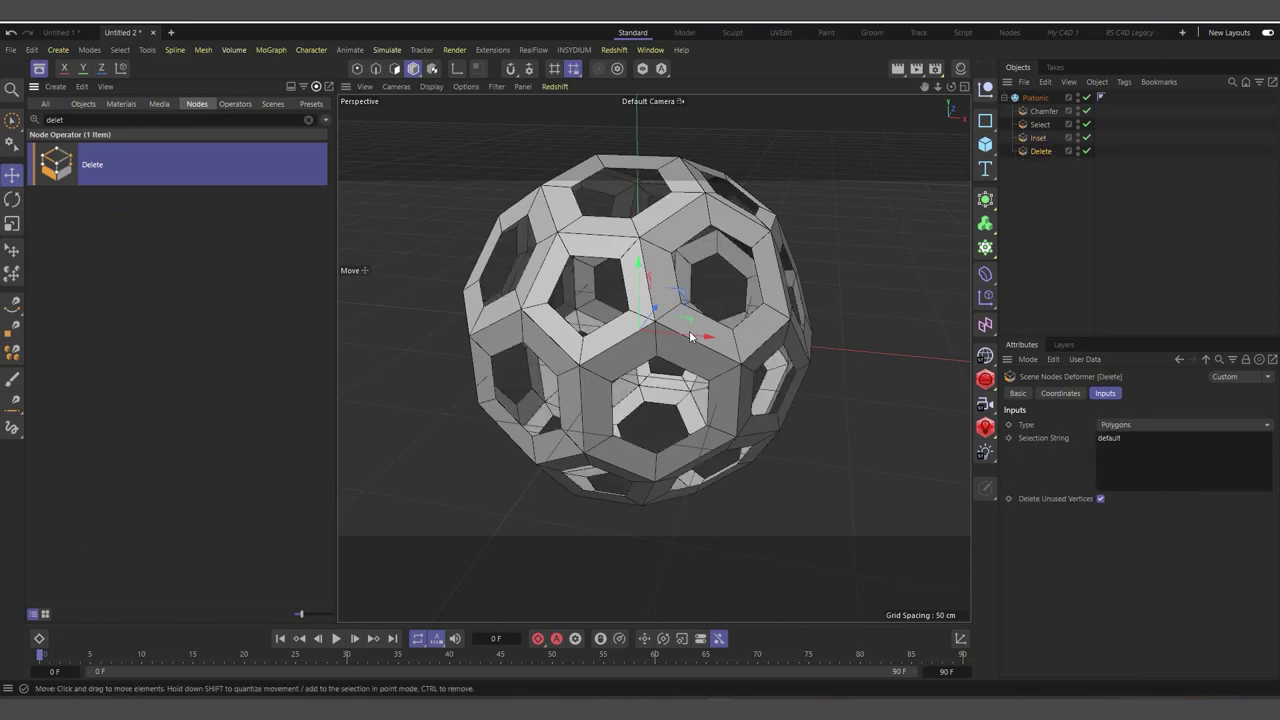
key(shift+F8)
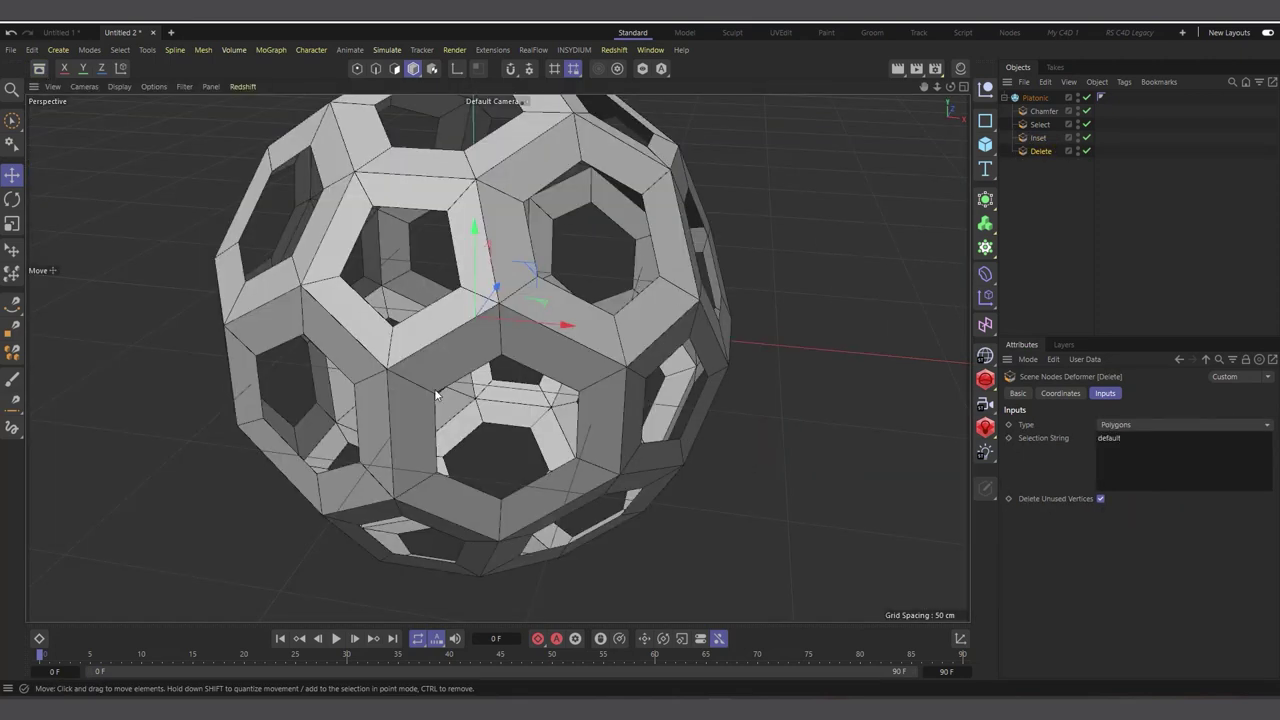
scroll(581, 332, down, 3)
alt+drag(581, 332, 351, 331)
scroll(472, 291, down, 2)
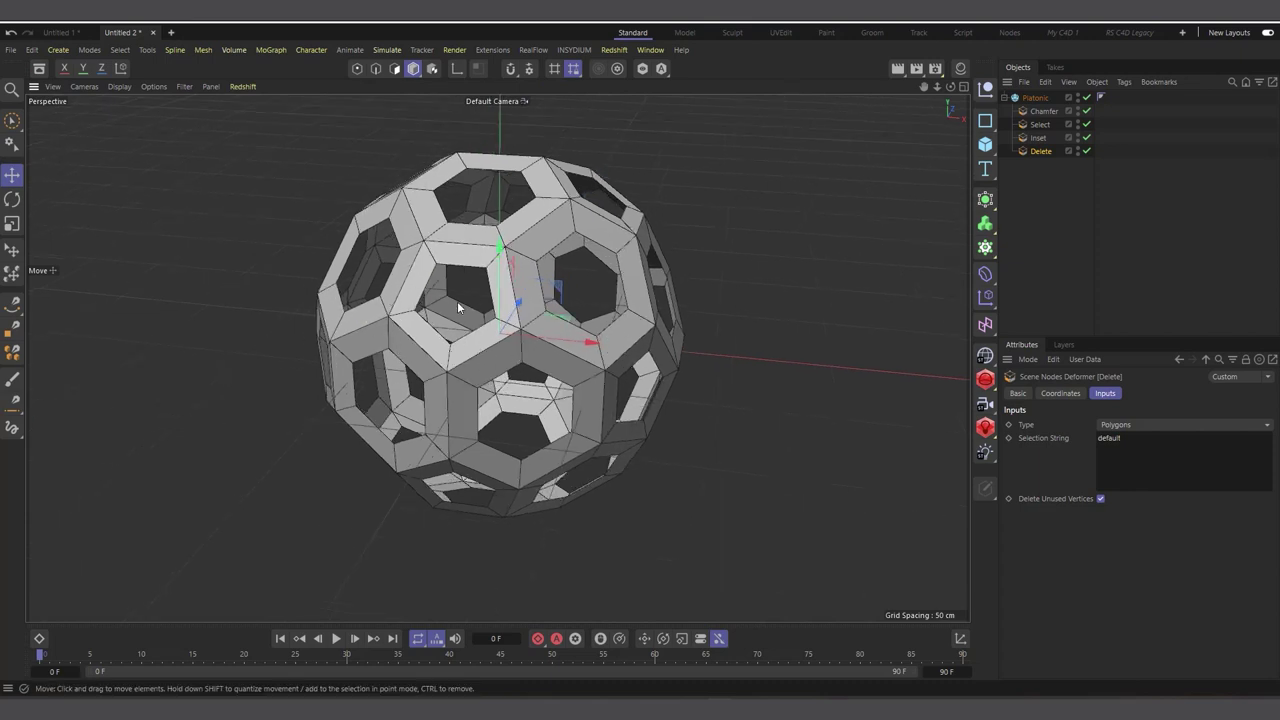
Step: Find the Solidify node in the Asset Browser and place it below Delete under the Platonic object
click(39, 68)
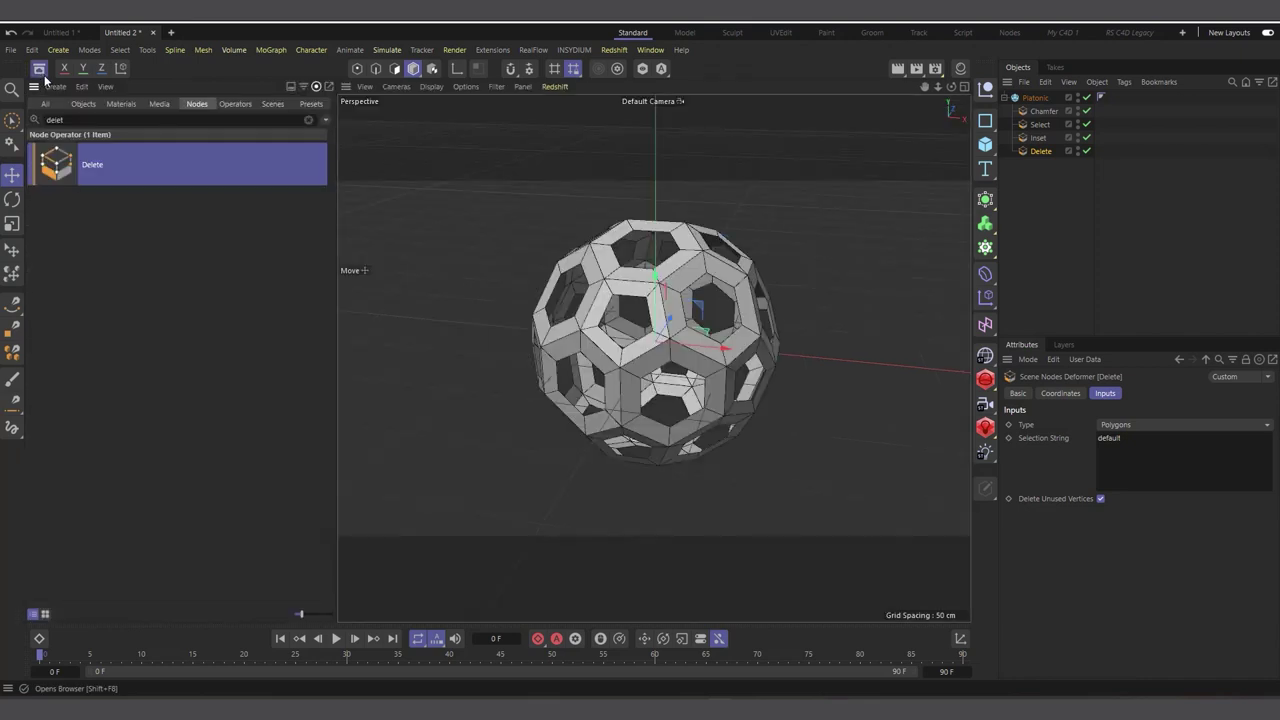
click(79, 121)
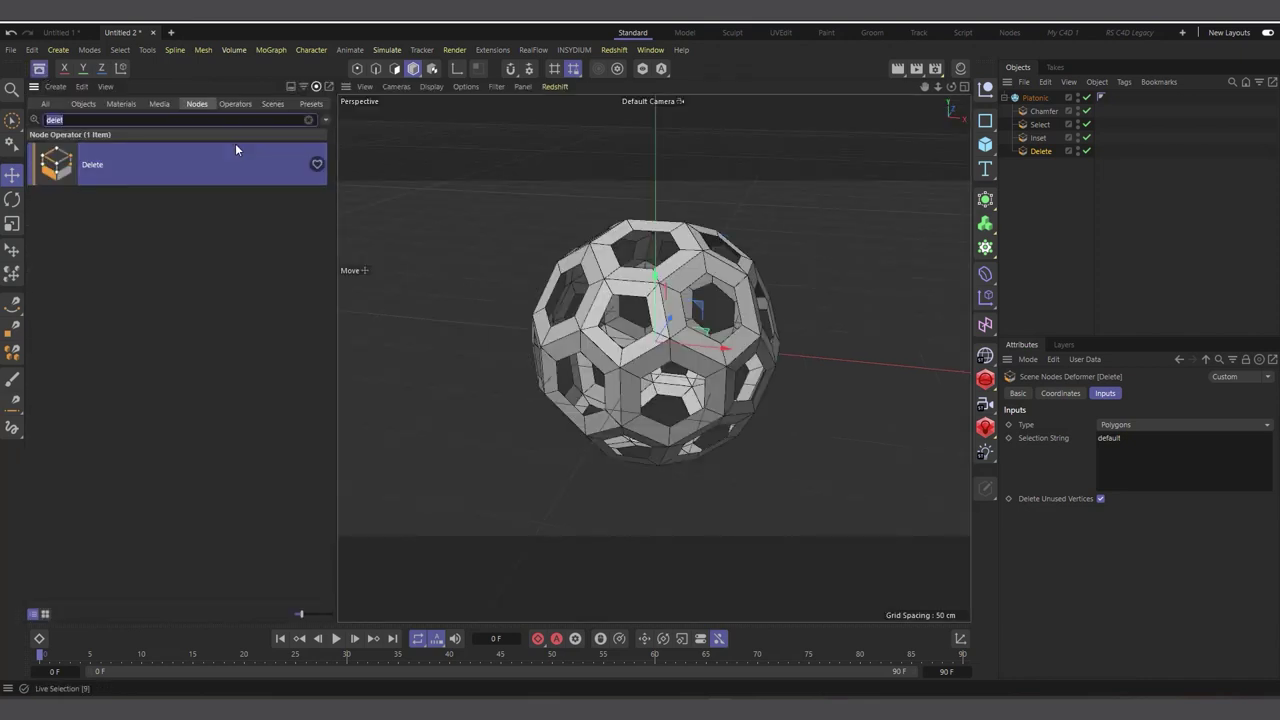
text(soli)
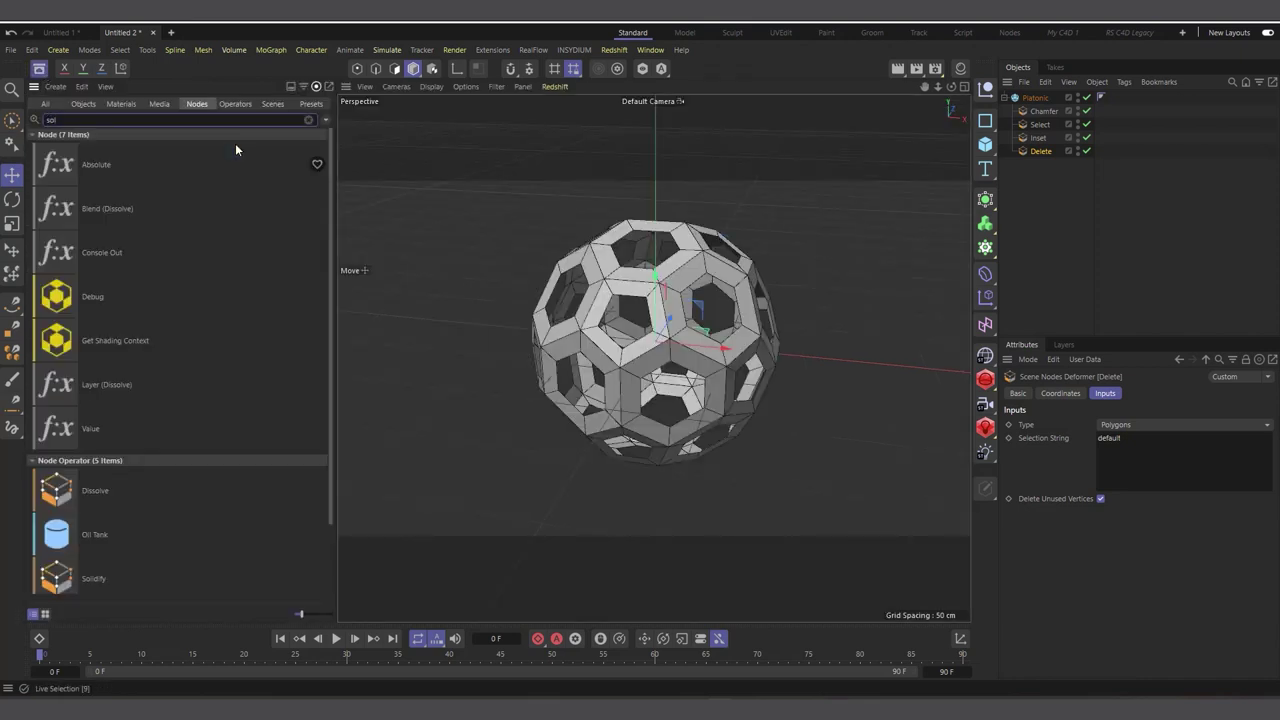
click(55, 279)
drag(1072, 152, 1060, 162)
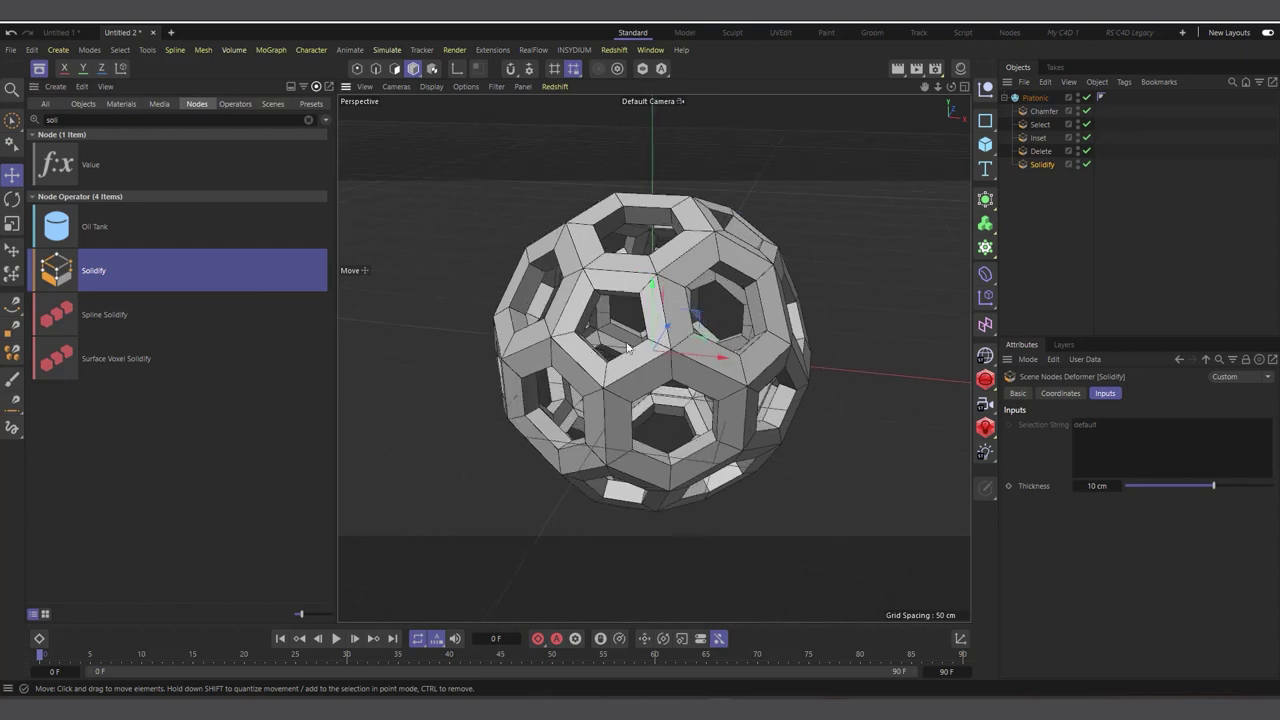
drag(951, 86, 920, 110)
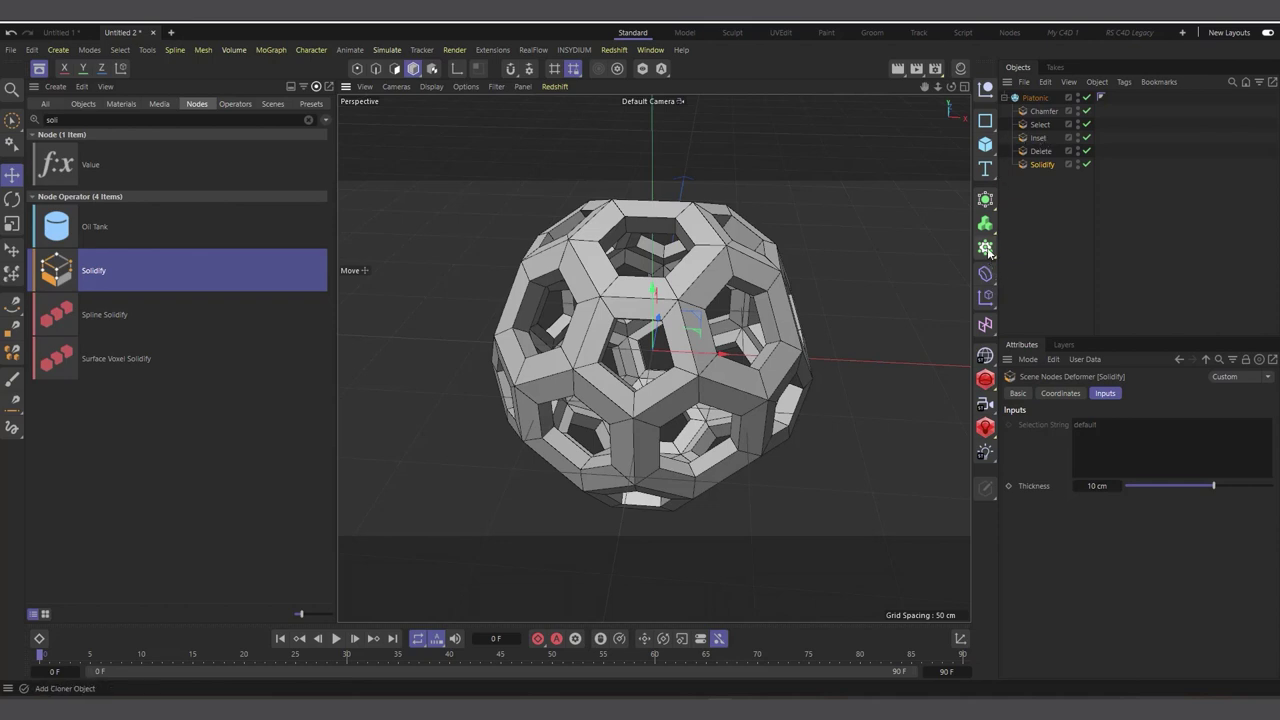
Step: Add a Subdivision Surface generator and make the Platonic object its child
drag(985, 198, 1058, 221)
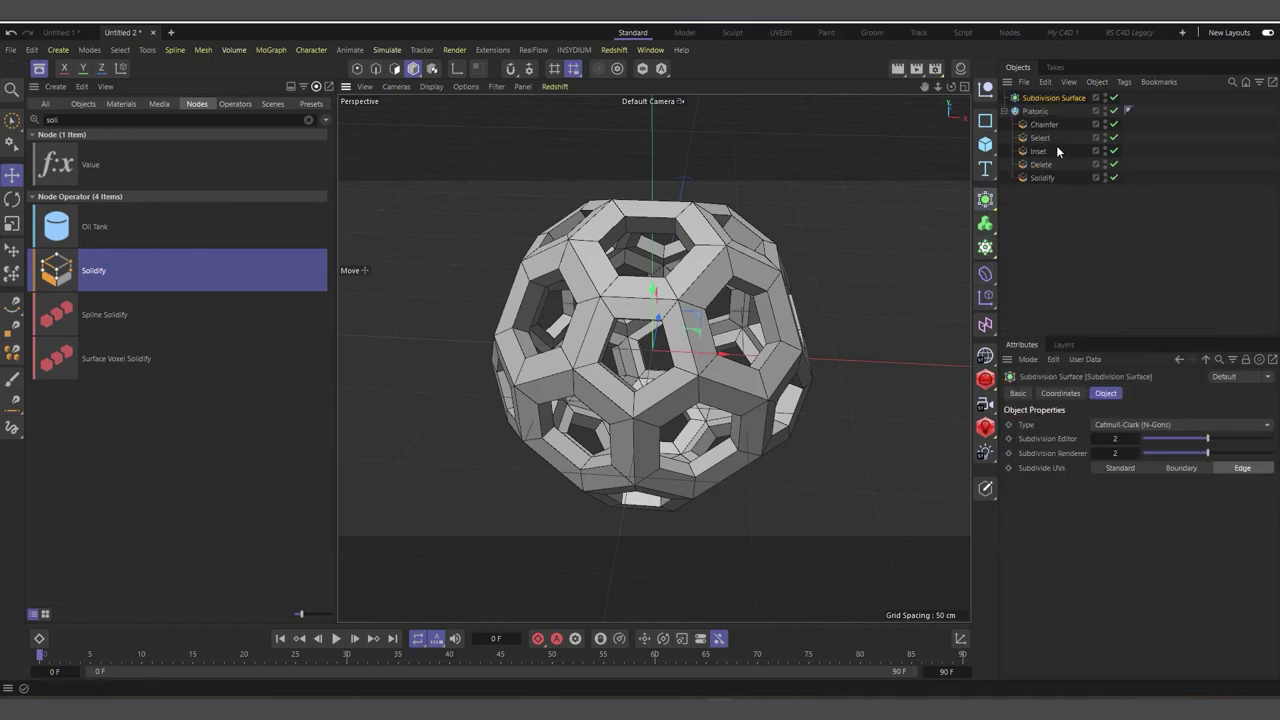
drag(1035, 111, 1046, 99)
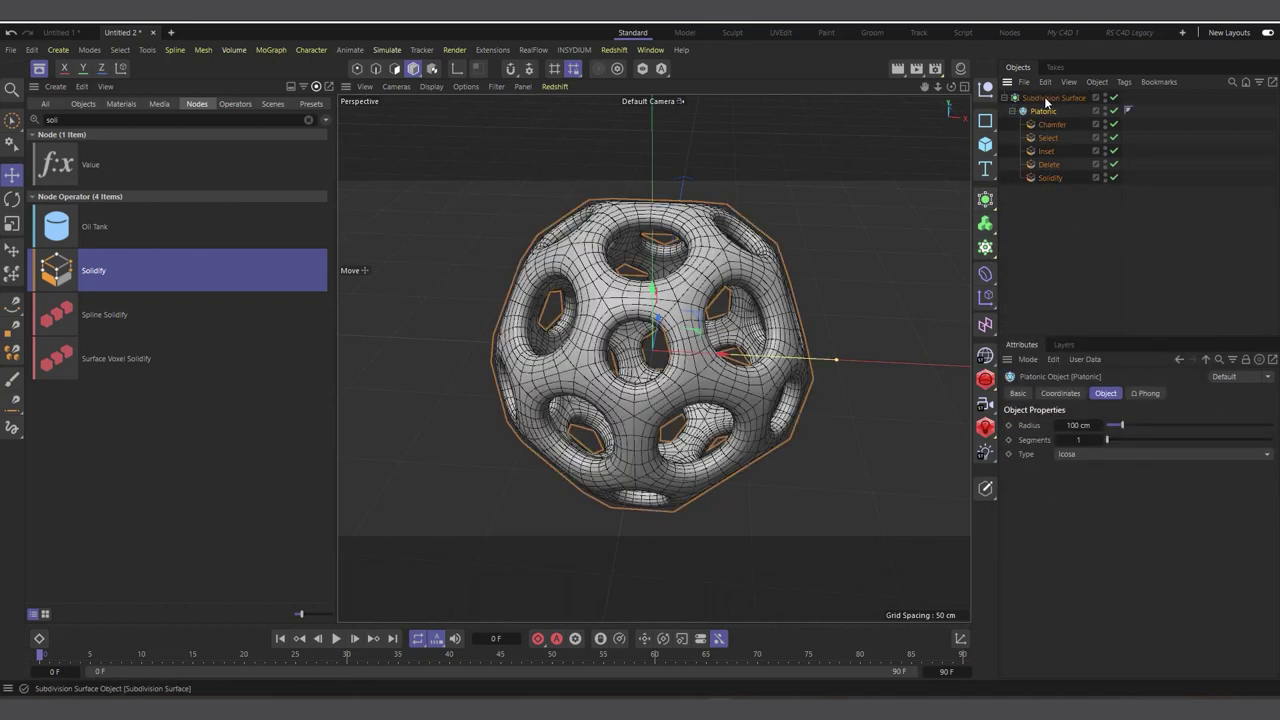
click(1050, 97)
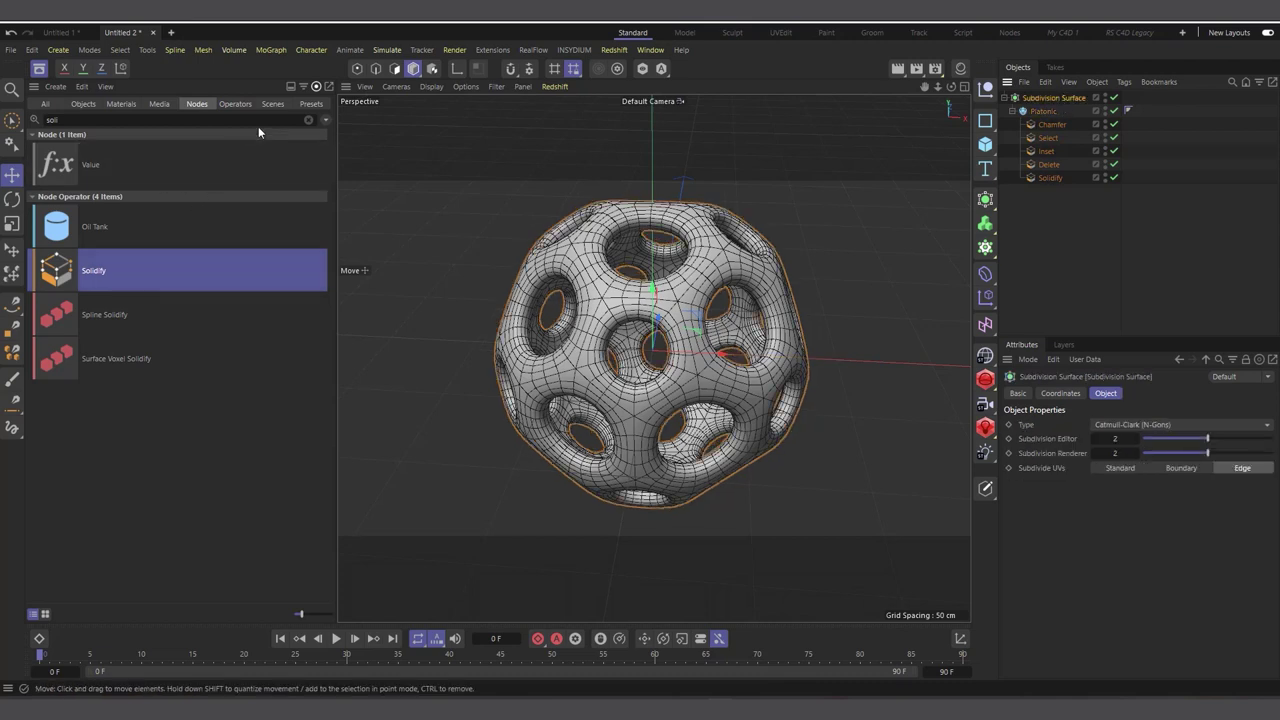
Step: Find the Subdivide node in the Asset Browser and place it below Solidify under the Platonic object
click(309, 120)
text(su)
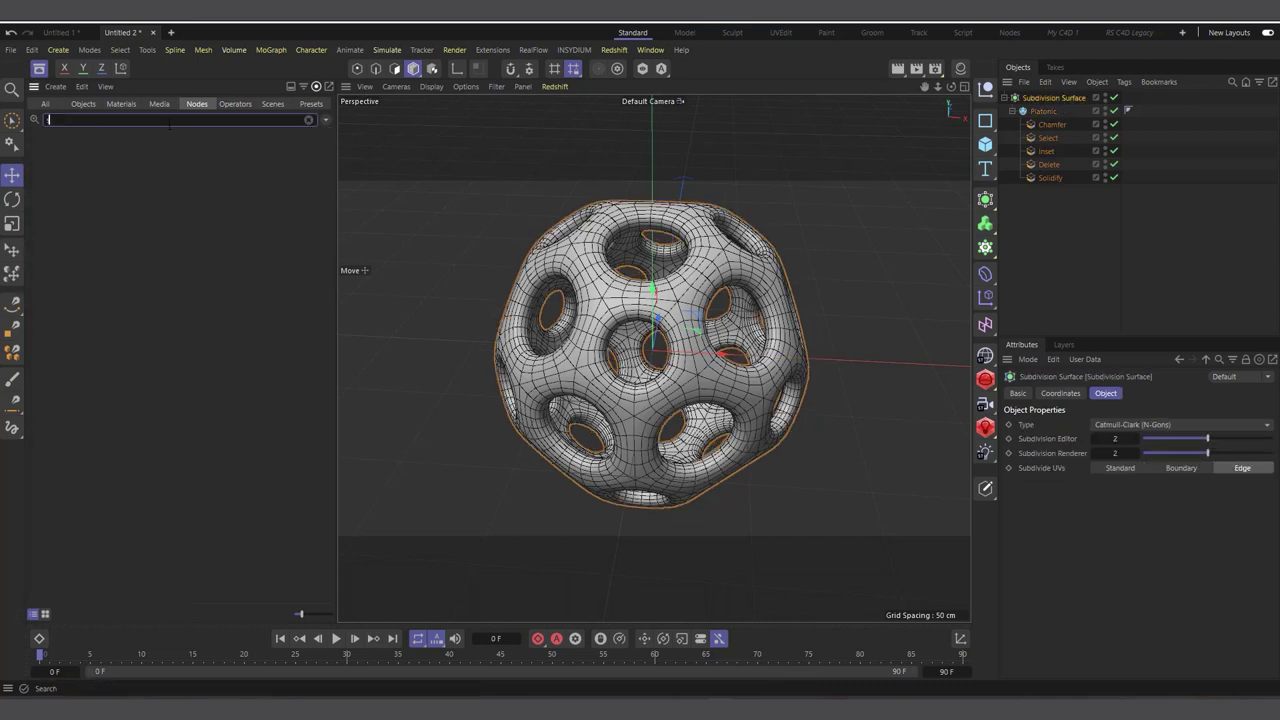
text(b)
drag(94, 405, 1052, 185)
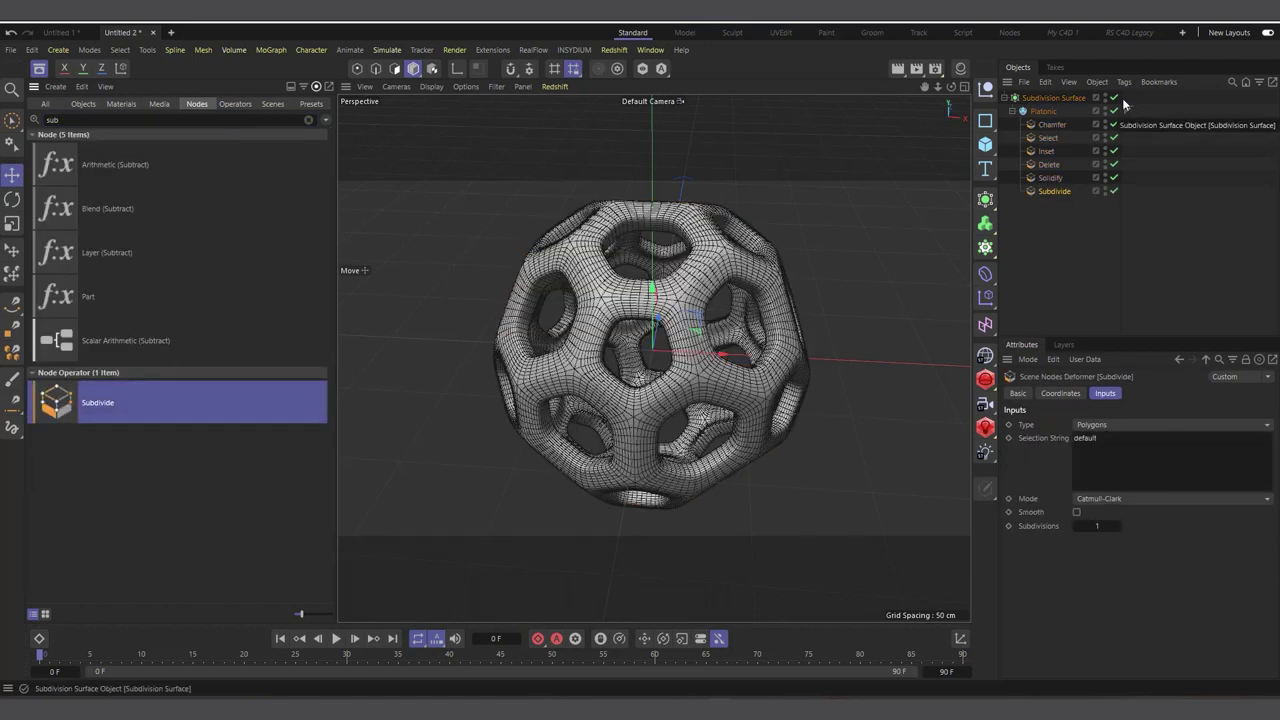
Step: Disable the Subdivision Surface generator and enable Smooth on the Subdivide modifier
click(1116, 97)
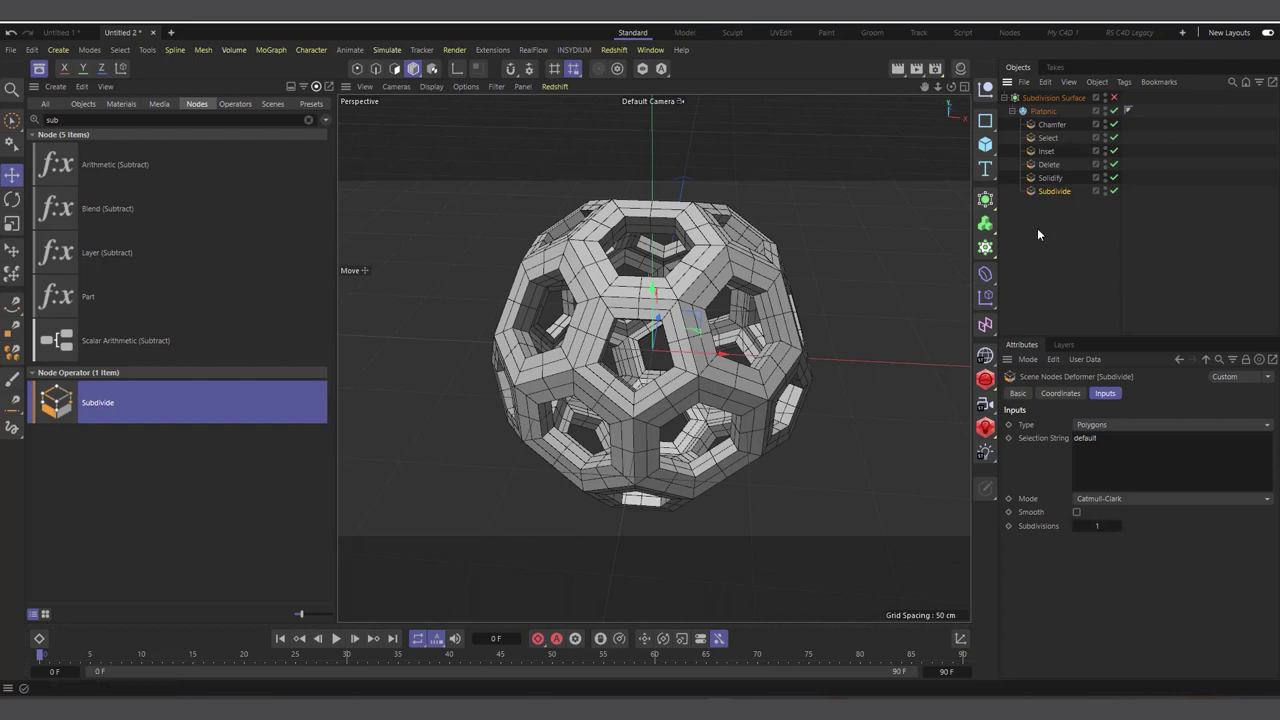
click(1077, 512)
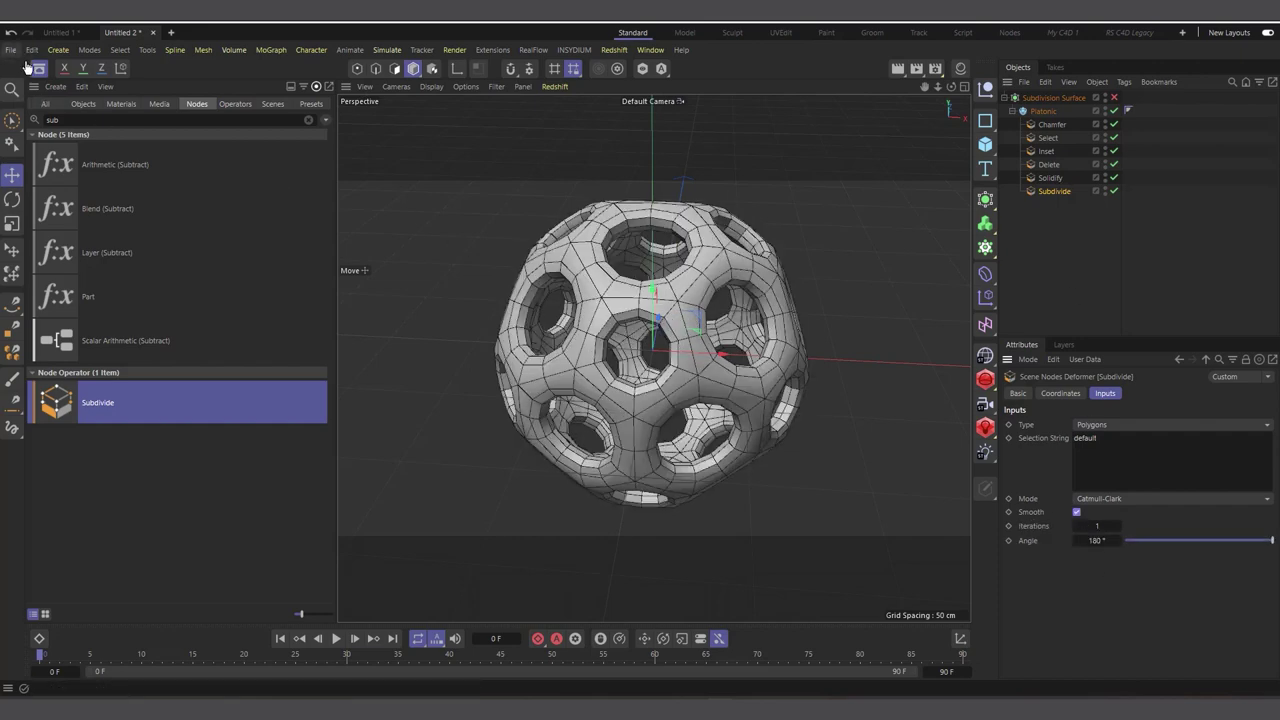
Step: Close the Asset Browser and move the Platonic object out of the Subdivision Surface
key(shift+F8)
click(1012, 111)
click(1036, 111)
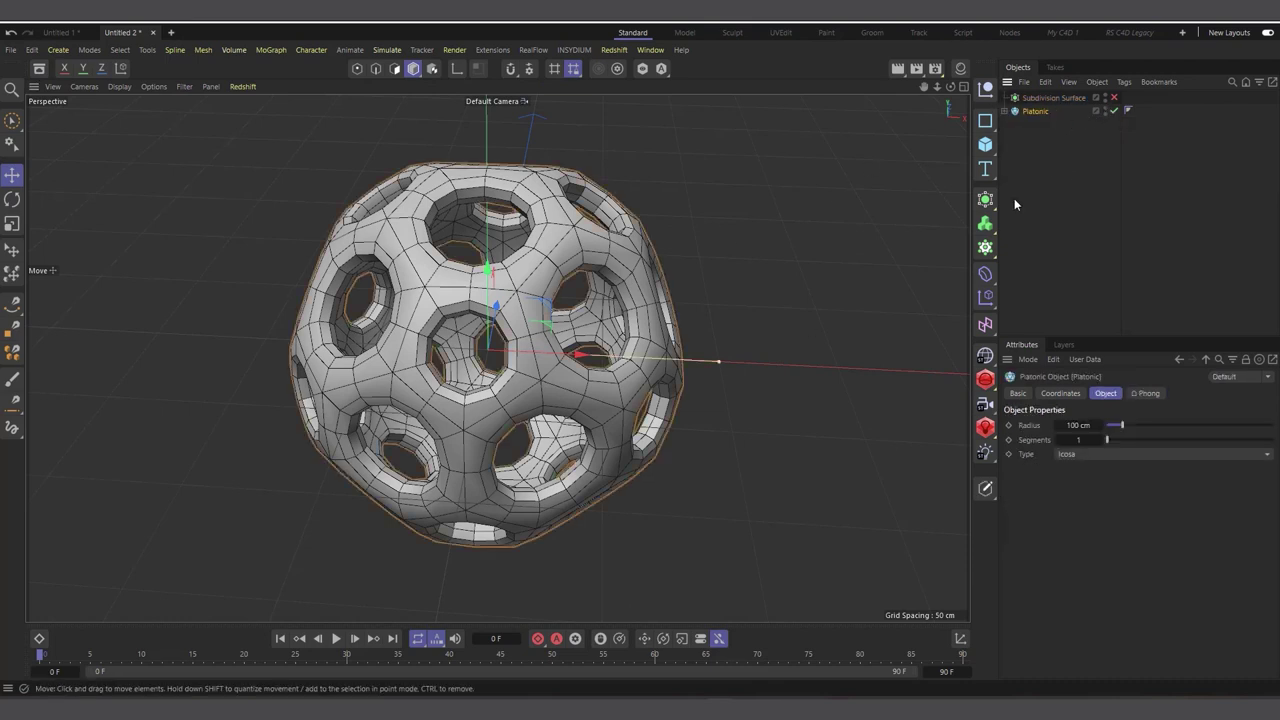
Step: Set the Subdivide modifier's iterations to 3
click(1005, 111)
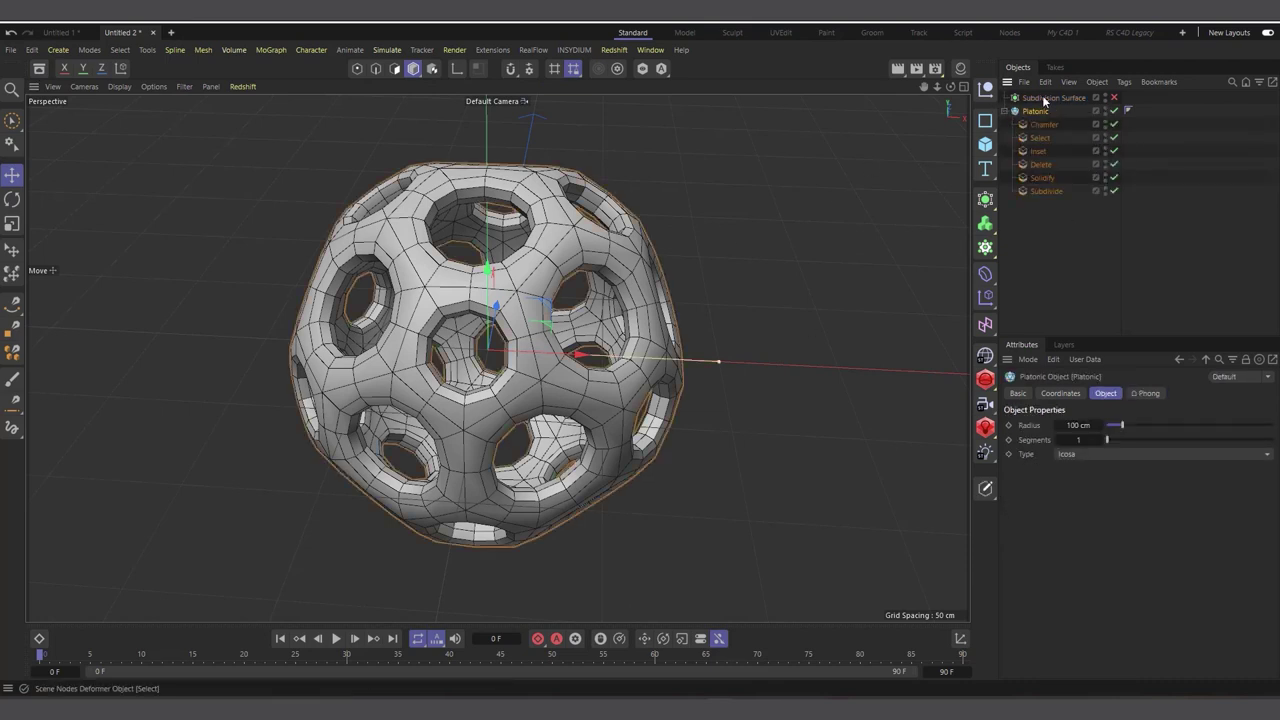
click(1046, 191)
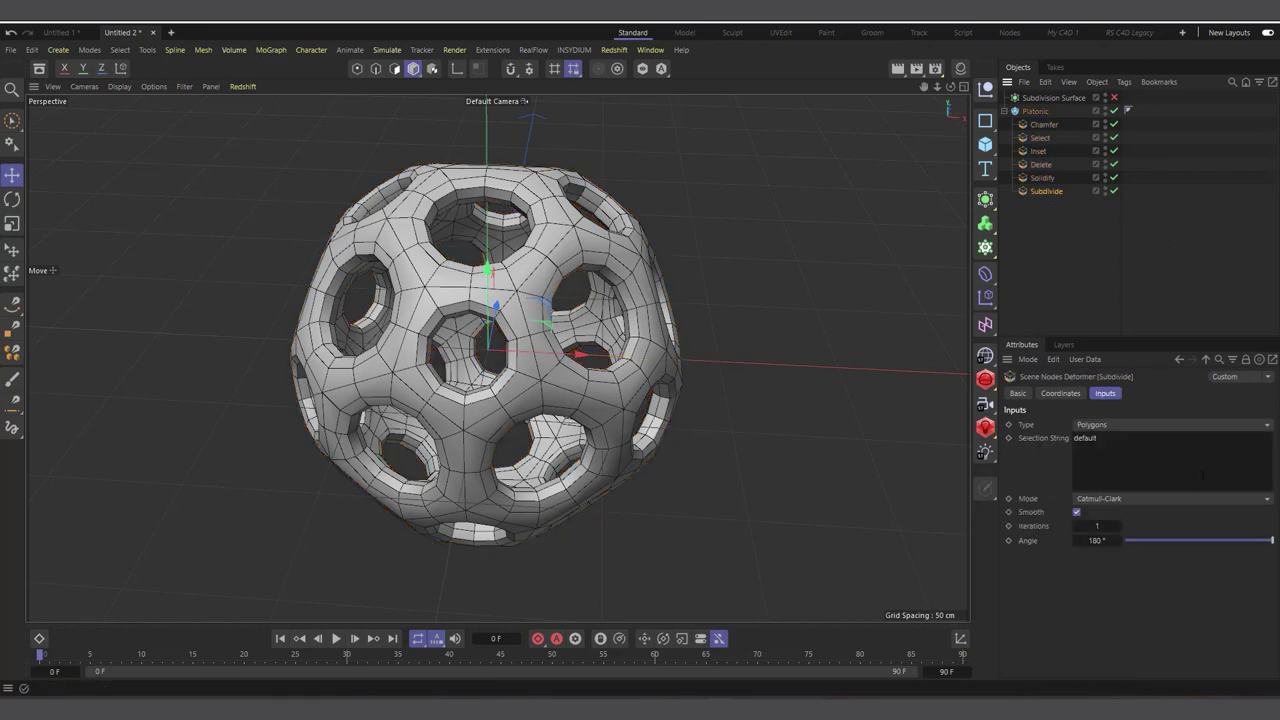
click(1117, 526)
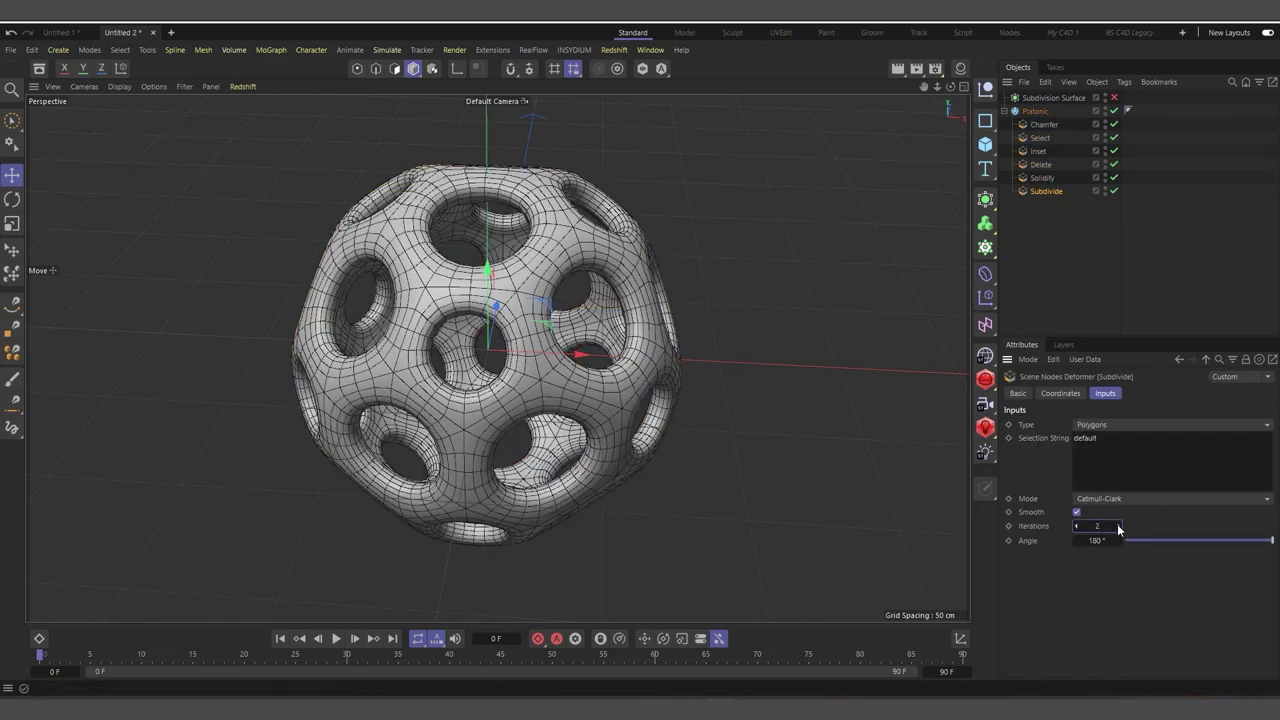
click(1117, 526)
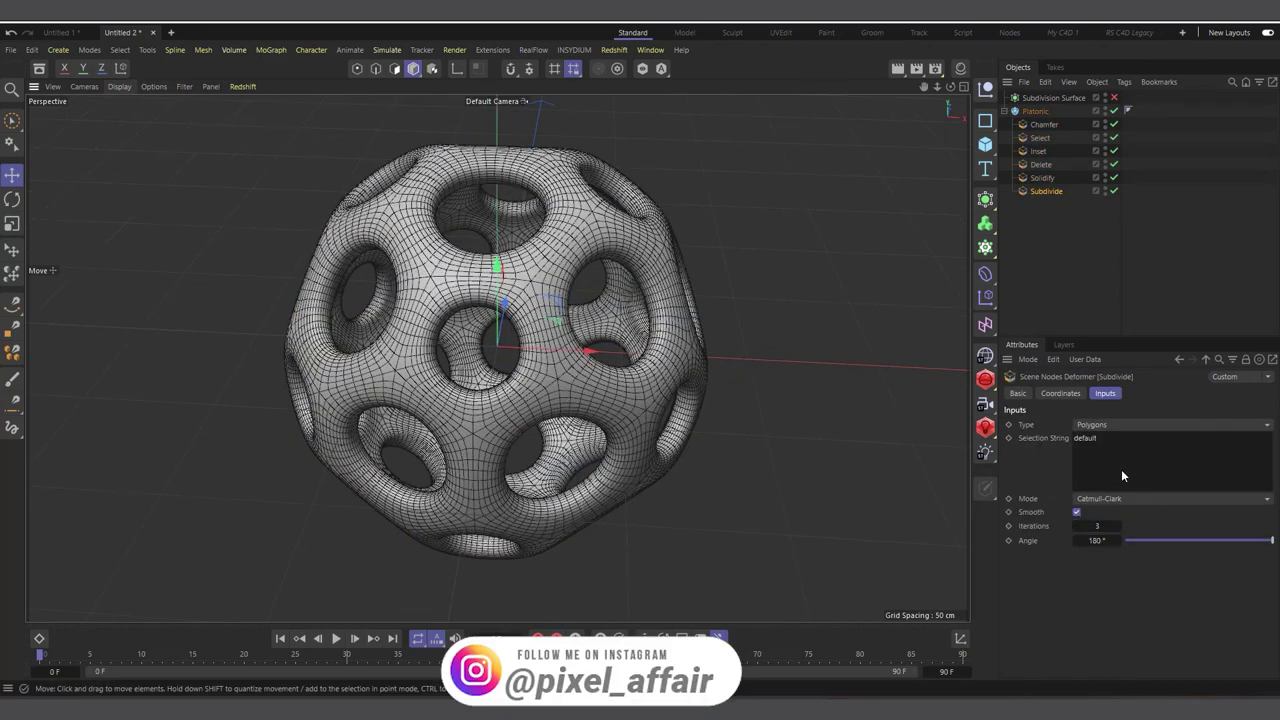
Step: Switch the viewport display to shading without lines
click(119, 87)
click(143, 122)
scroll(411, 356, down, 3)
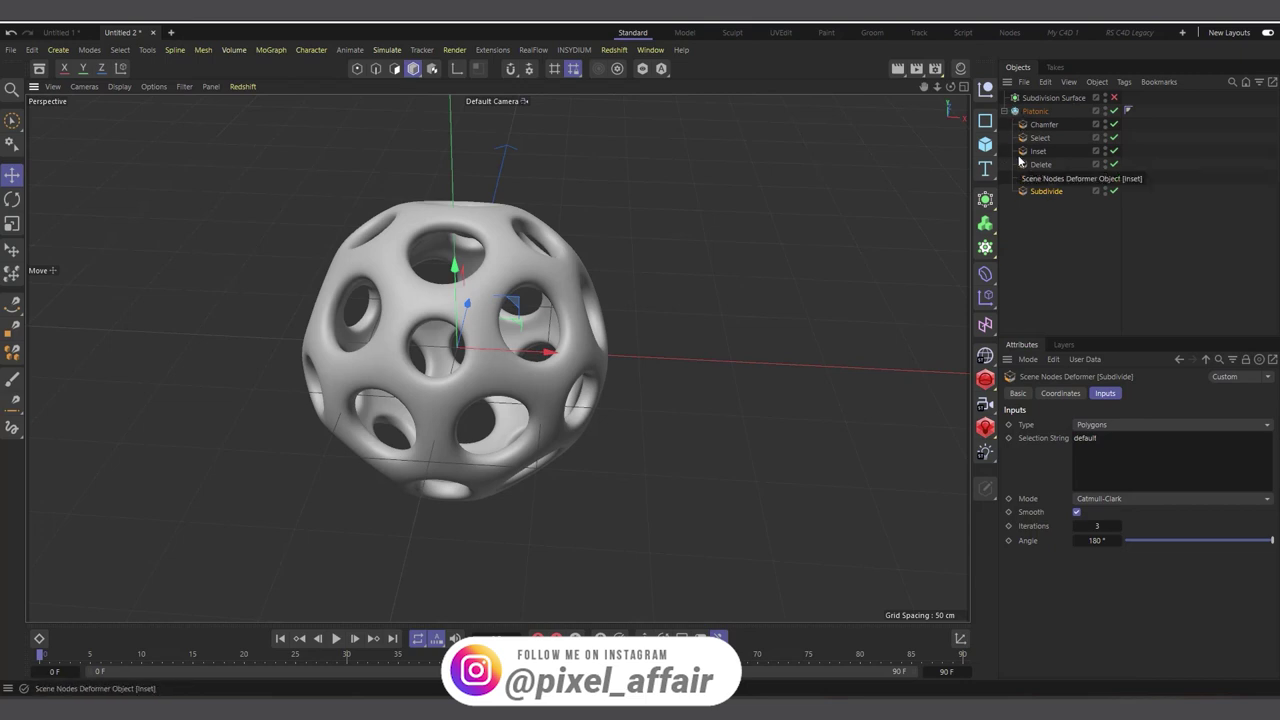
Step: Add a null and move all six node modifiers from the Platonic object into it
key(alt+n)
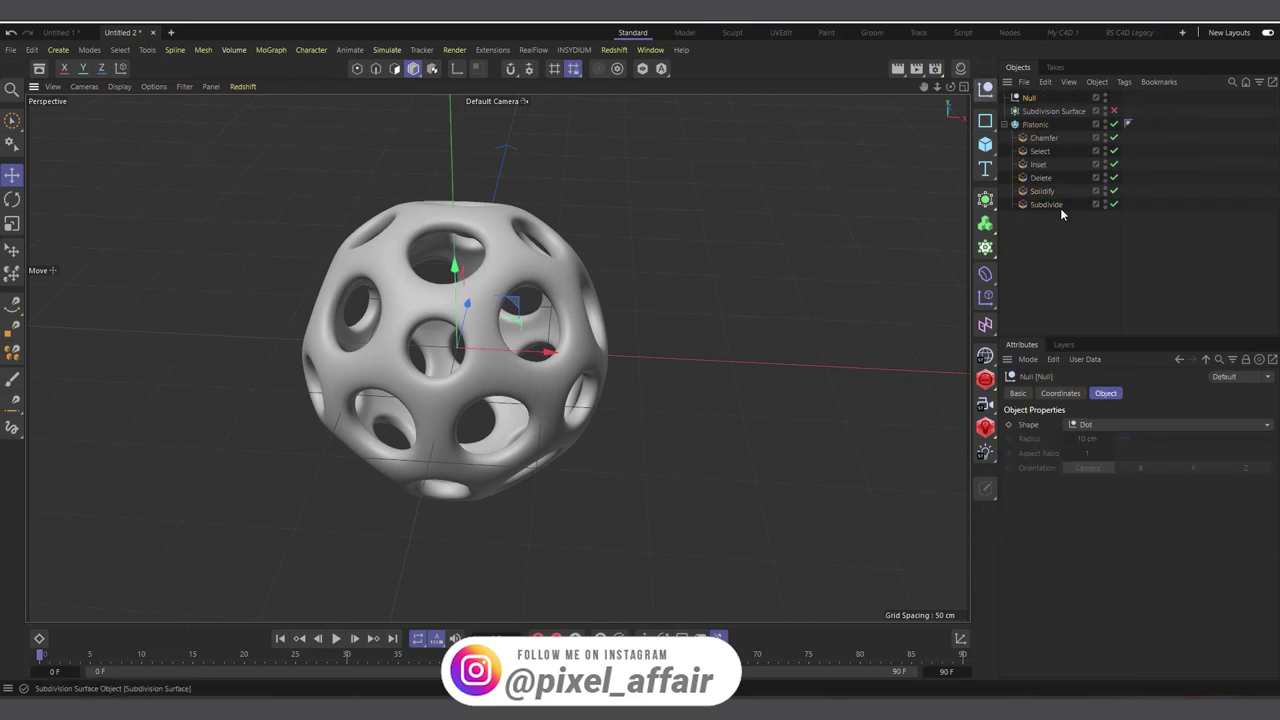
drag(1052, 212, 1036, 98)
Step: Delete the Subdivision Surface and place the Platonic object inside the null below Subdivide
click(1040, 192)
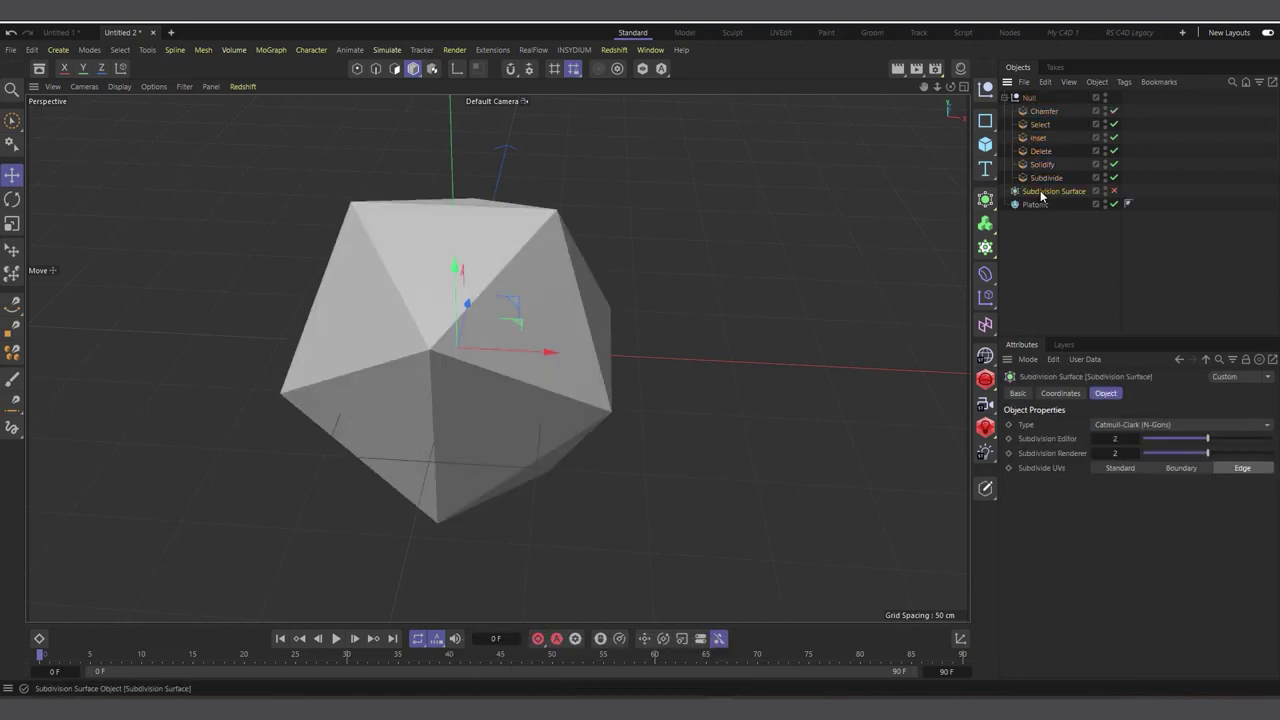
drag(1044, 197, 1048, 205)
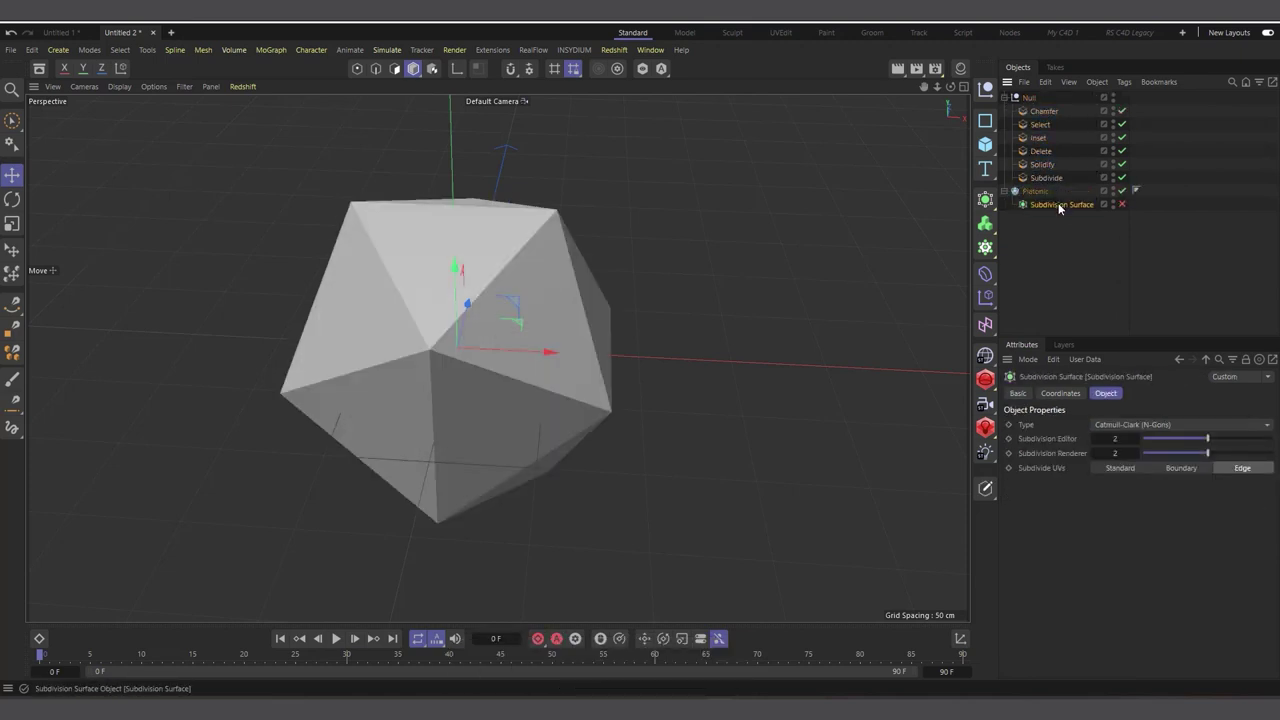
key(Delete)
click(1044, 192)
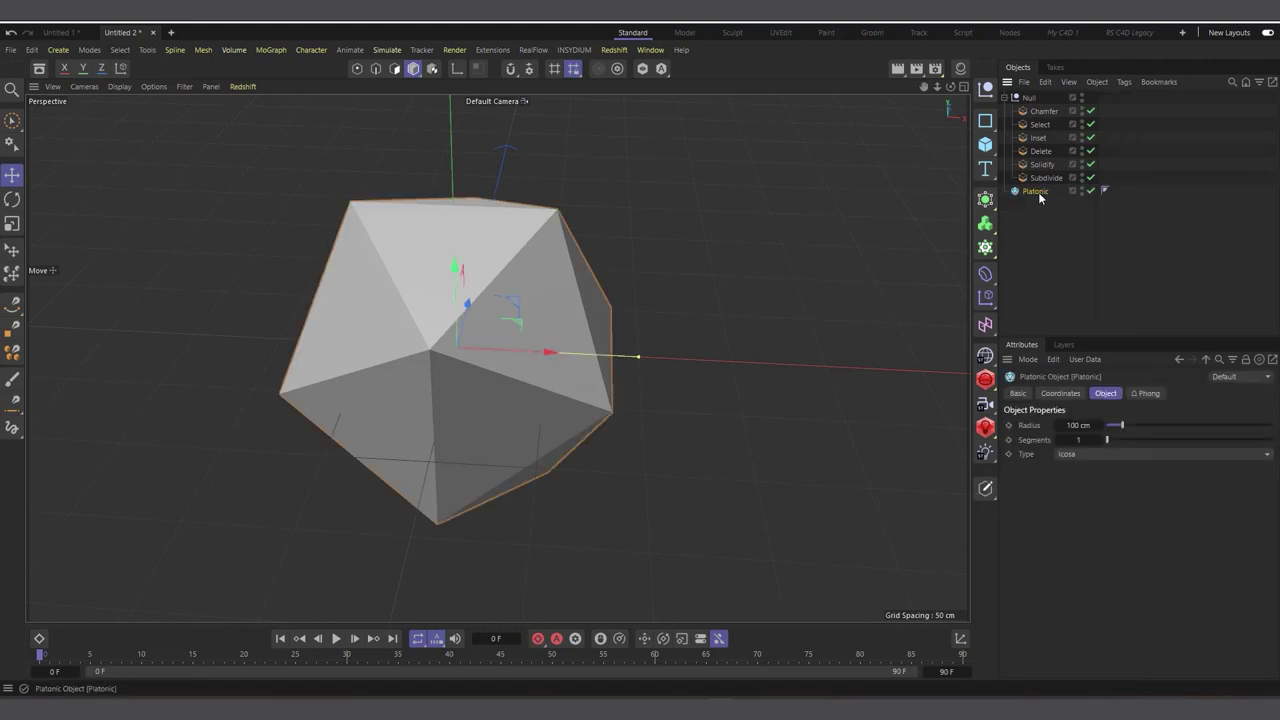
drag(1043, 191, 1043, 186)
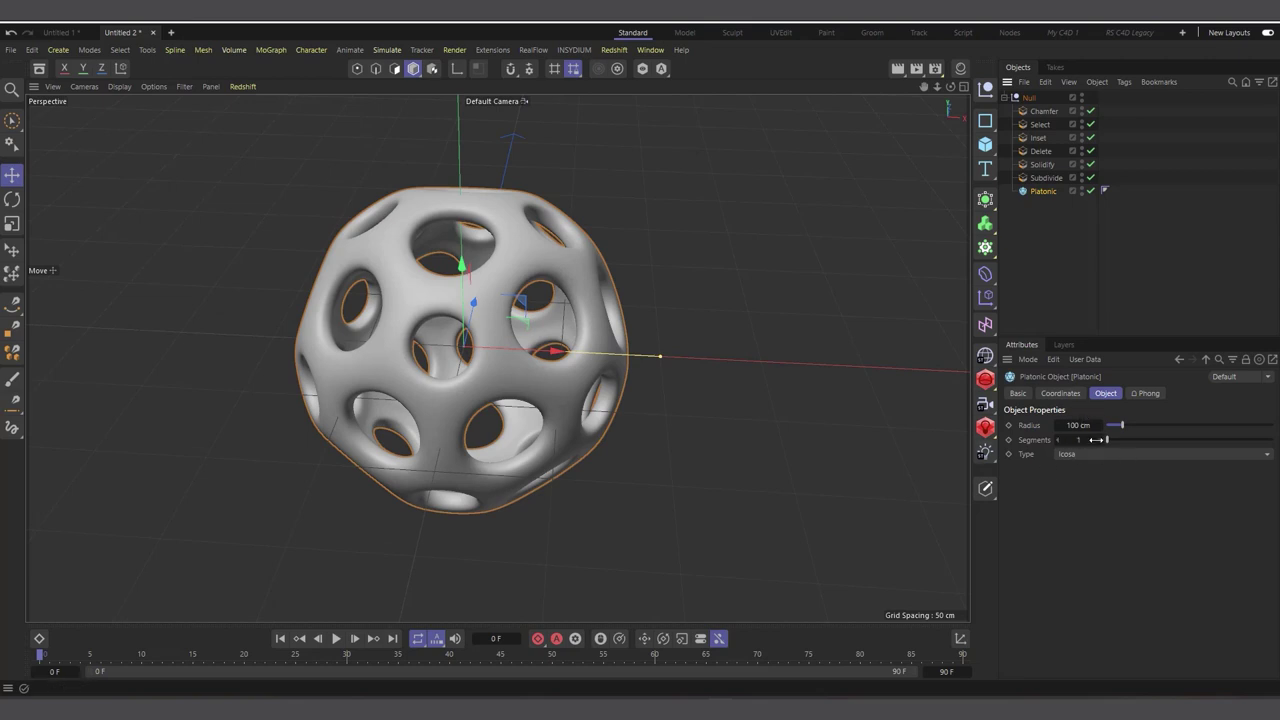
Step: Set the Platonic object's segments to 2 and disable all the node modifiers in the null
drag(1097, 443, 1104, 443)
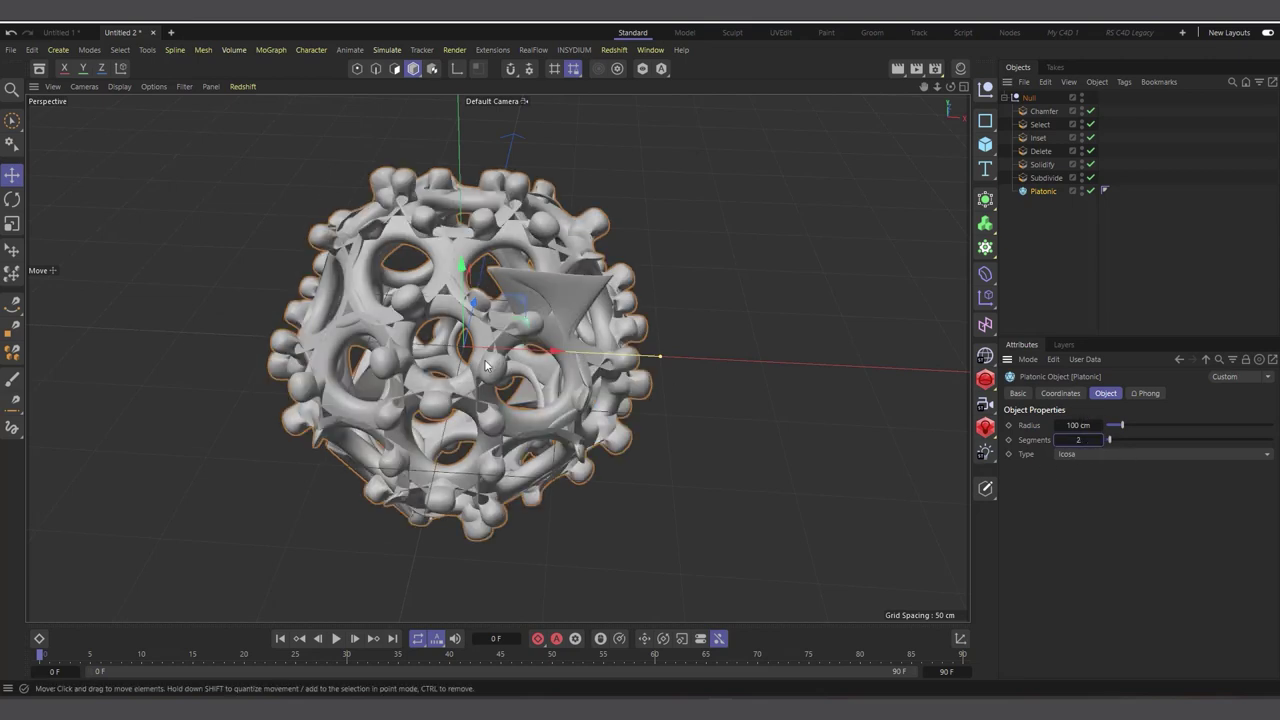
click(1047, 113)
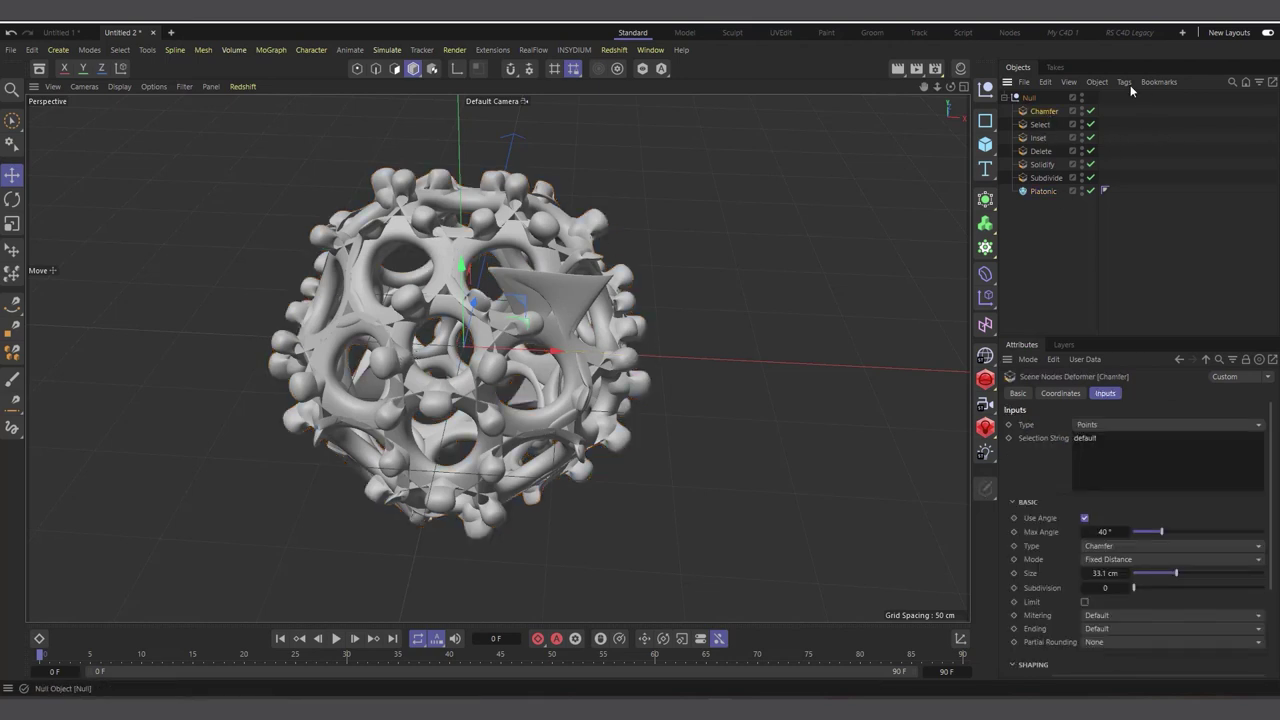
click(1091, 124)
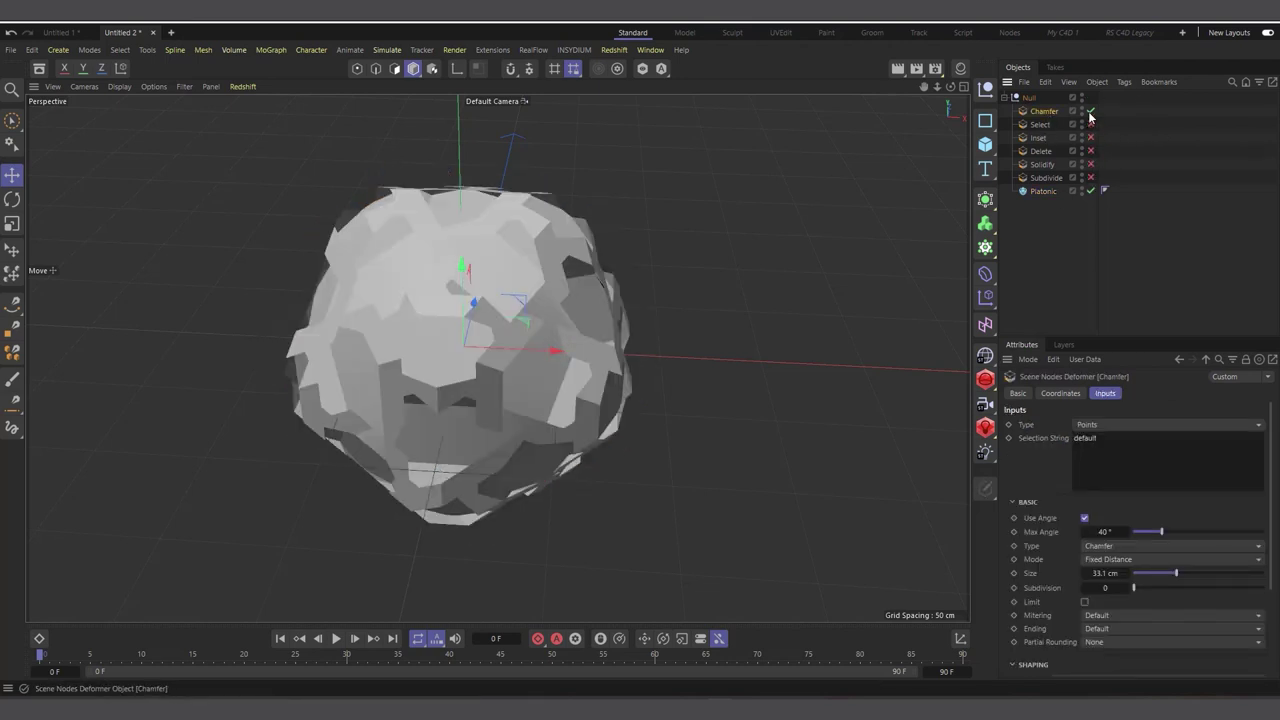
click(1091, 111)
Step: Select the Platonic object and show its shading with lines to examine the base segmentation
click(1043, 190)
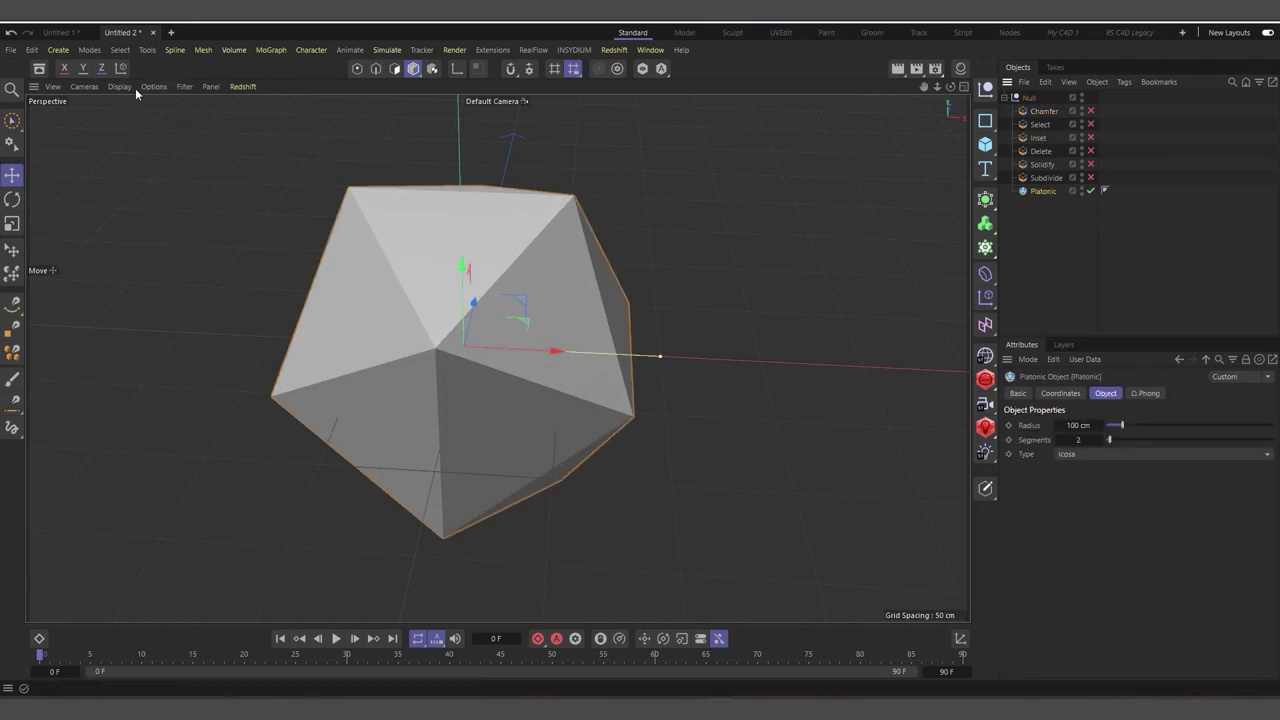
click(121, 87)
click(140, 140)
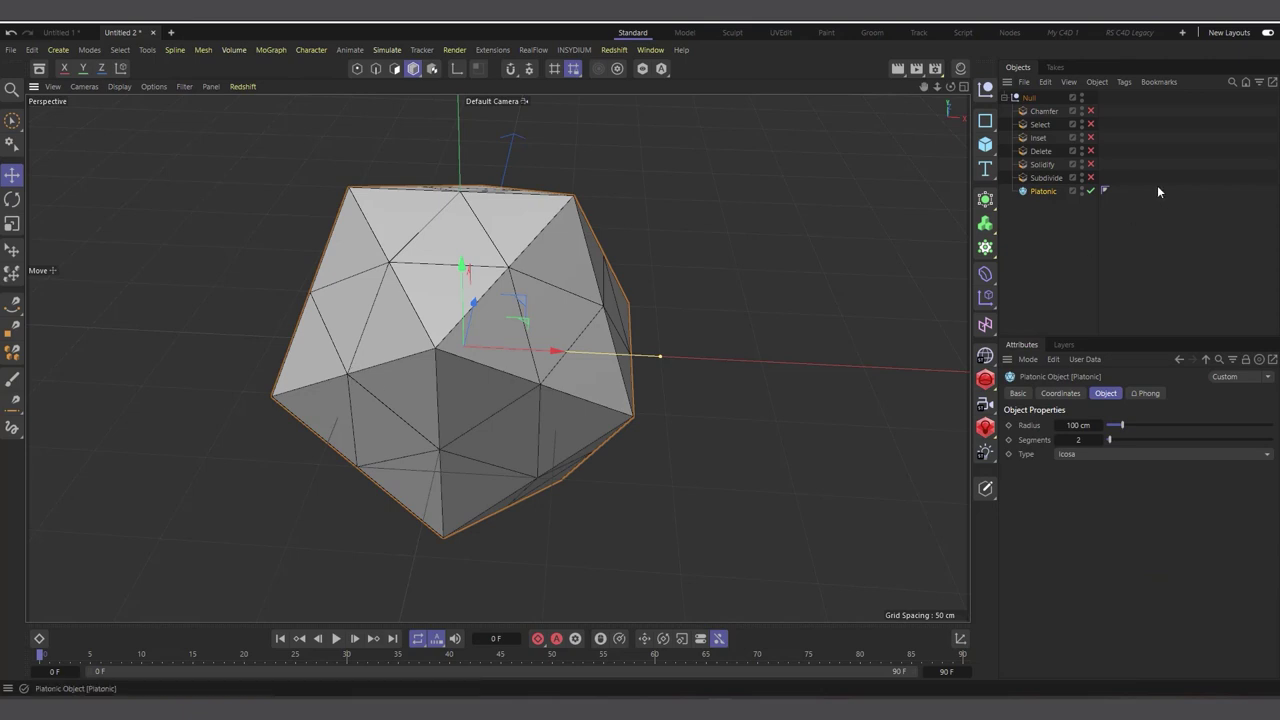
Step: Re-enable the Chamfer modifier and set its size to 19 cm
click(1091, 111)
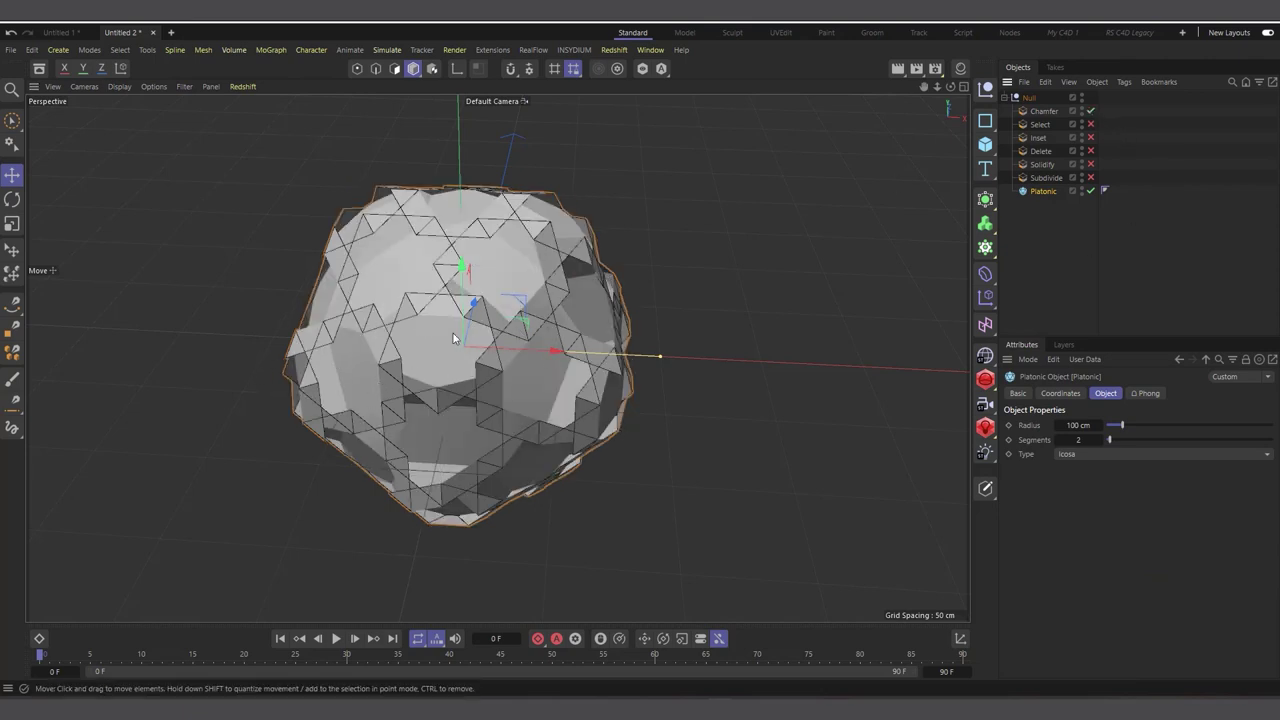
click(1040, 111)
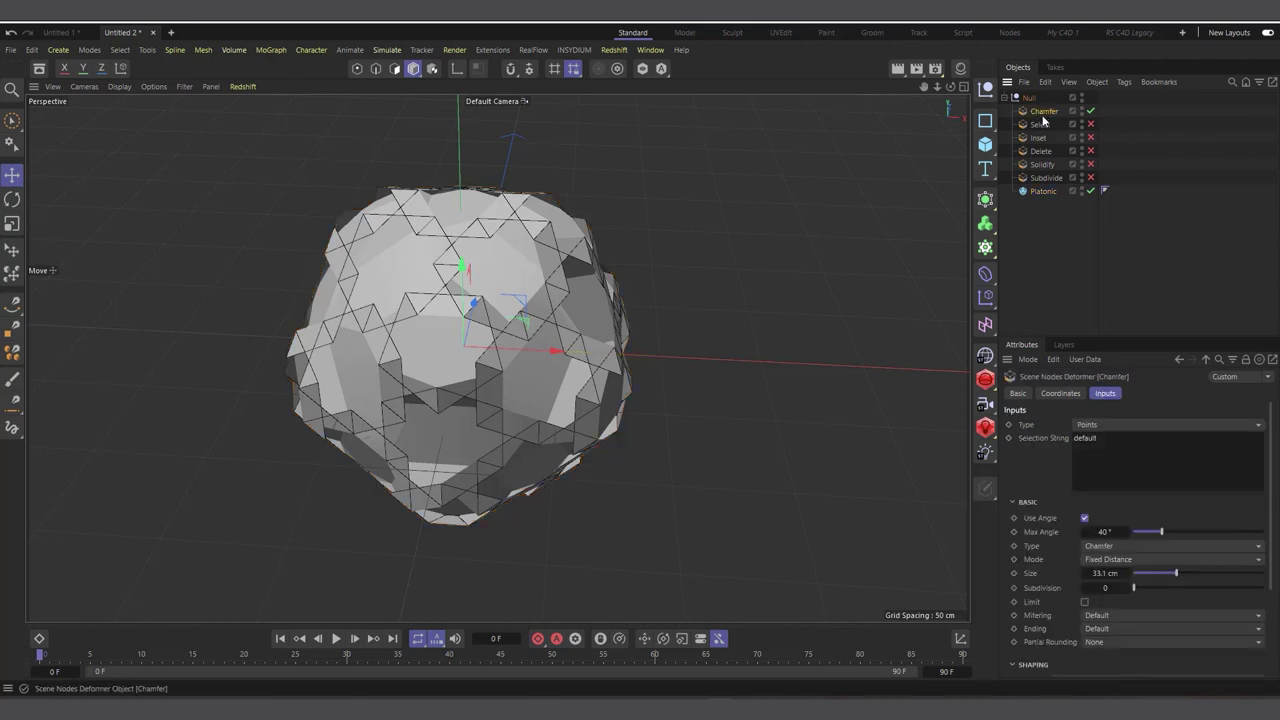
drag(1108, 580, 1064, 580)
click(1104, 573)
text(19)
key(Return)
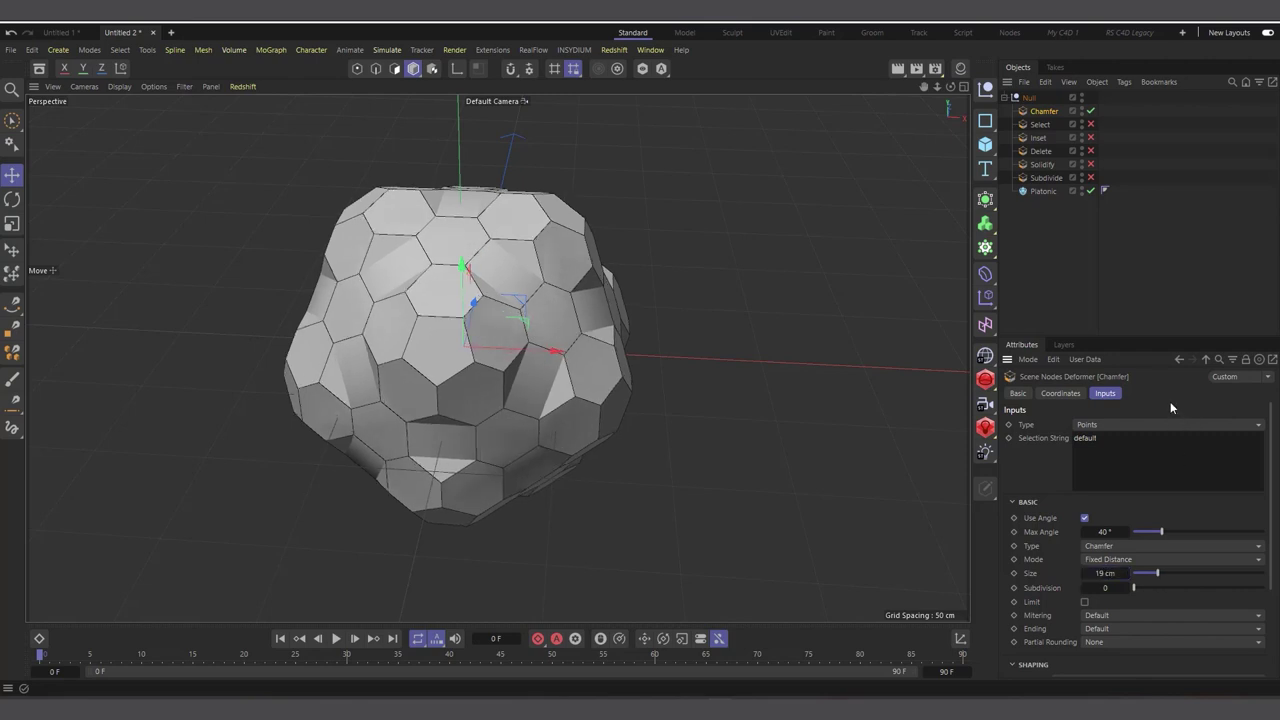
Step: Re-enable the modifiers from Select through Subdivide and return the viewport display to shading without lines
drag(1091, 124, 1091, 179)
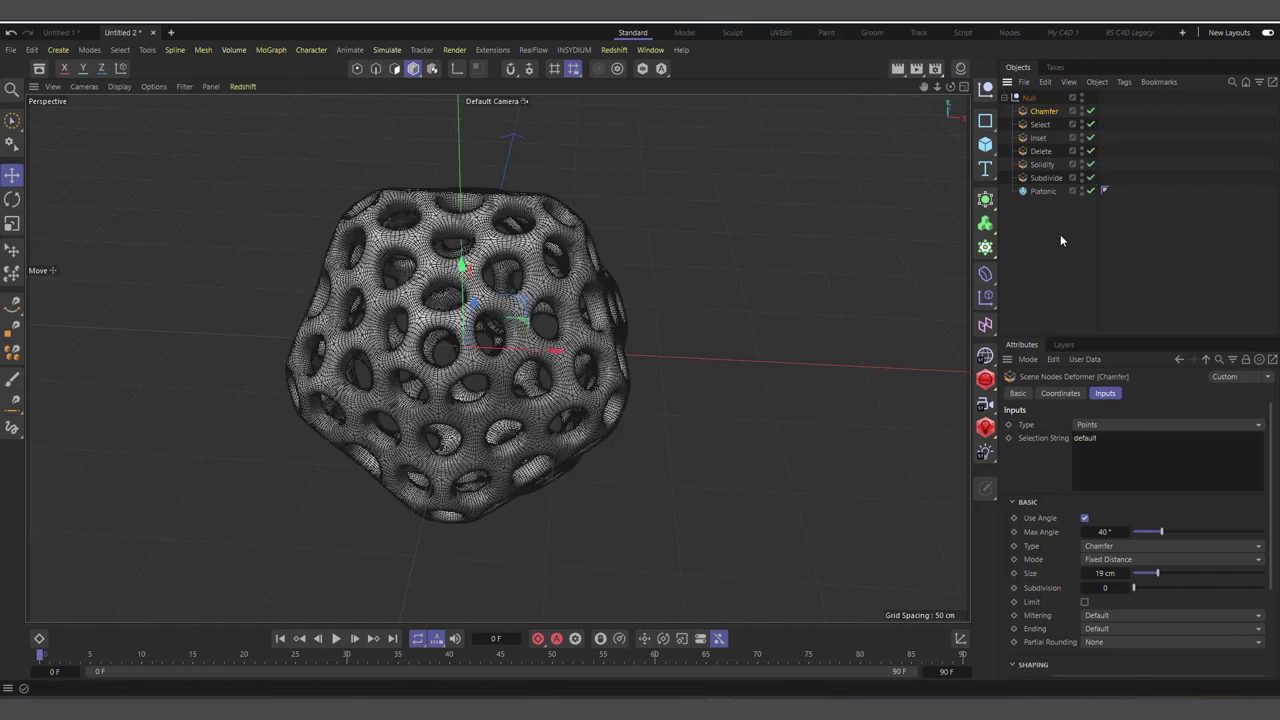
click(1060, 234)
click(119, 86)
click(124, 123)
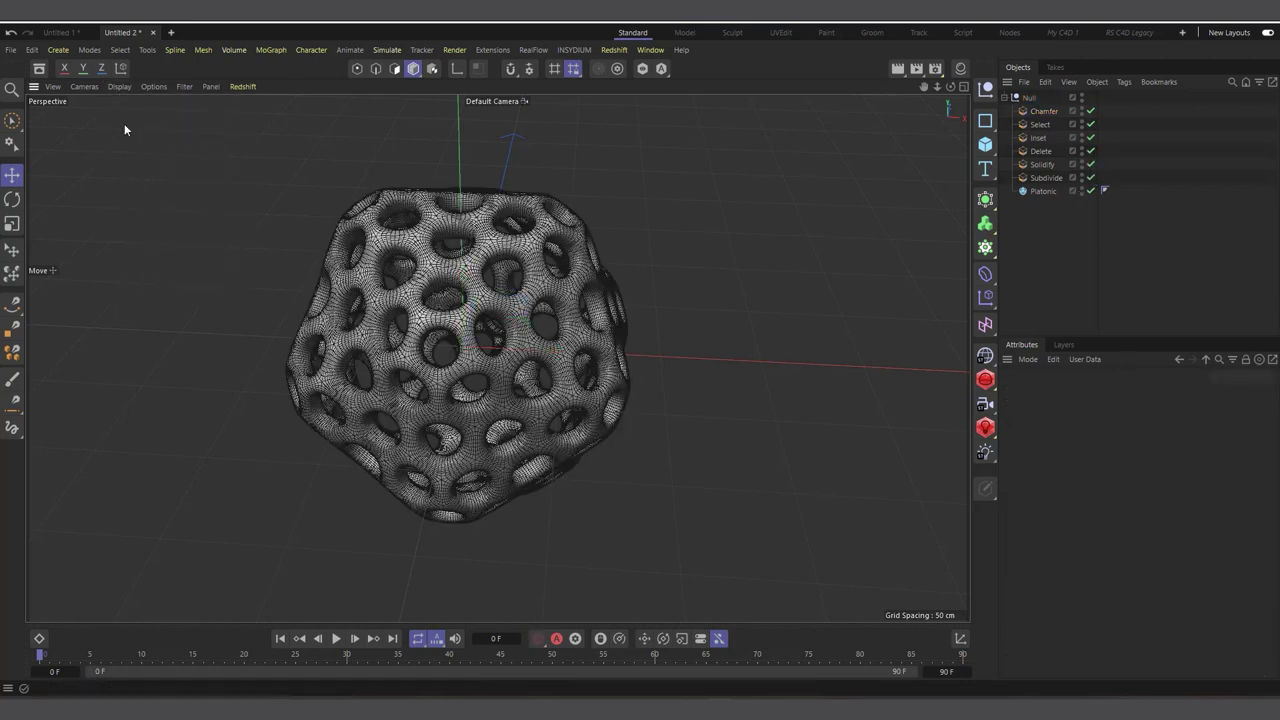
scroll(353, 348, up, 1)
scroll(490, 330, down, 2)
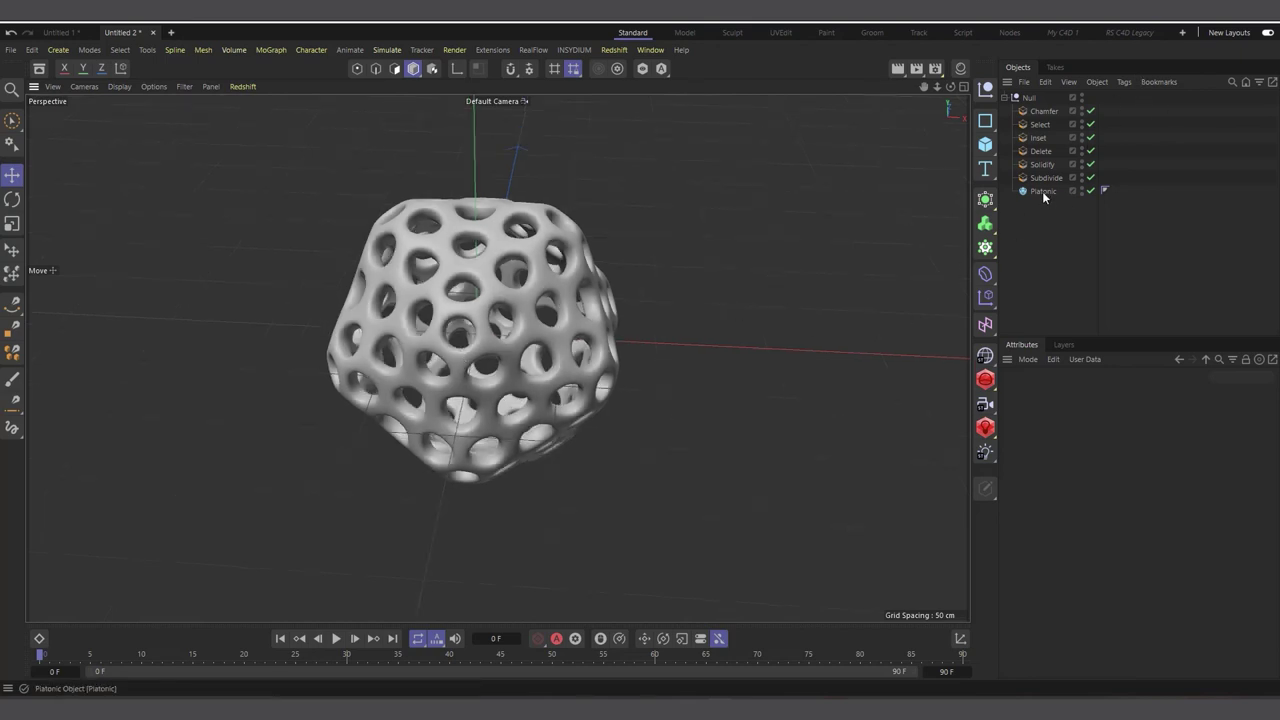
Step: Move the Platonic out of the modifier null, disable it, and add a Sphere primitive inside the null below the Subdivide modifier
drag(1044, 234, 1044, 236)
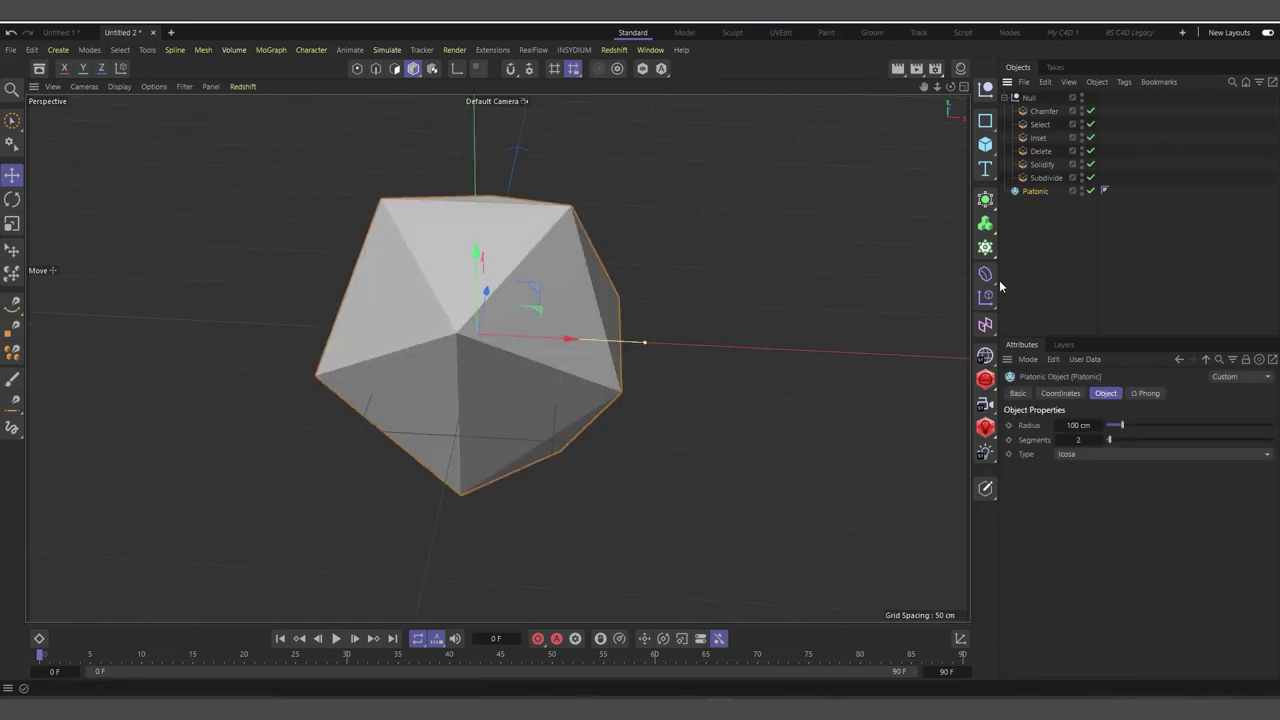
click(986, 146)
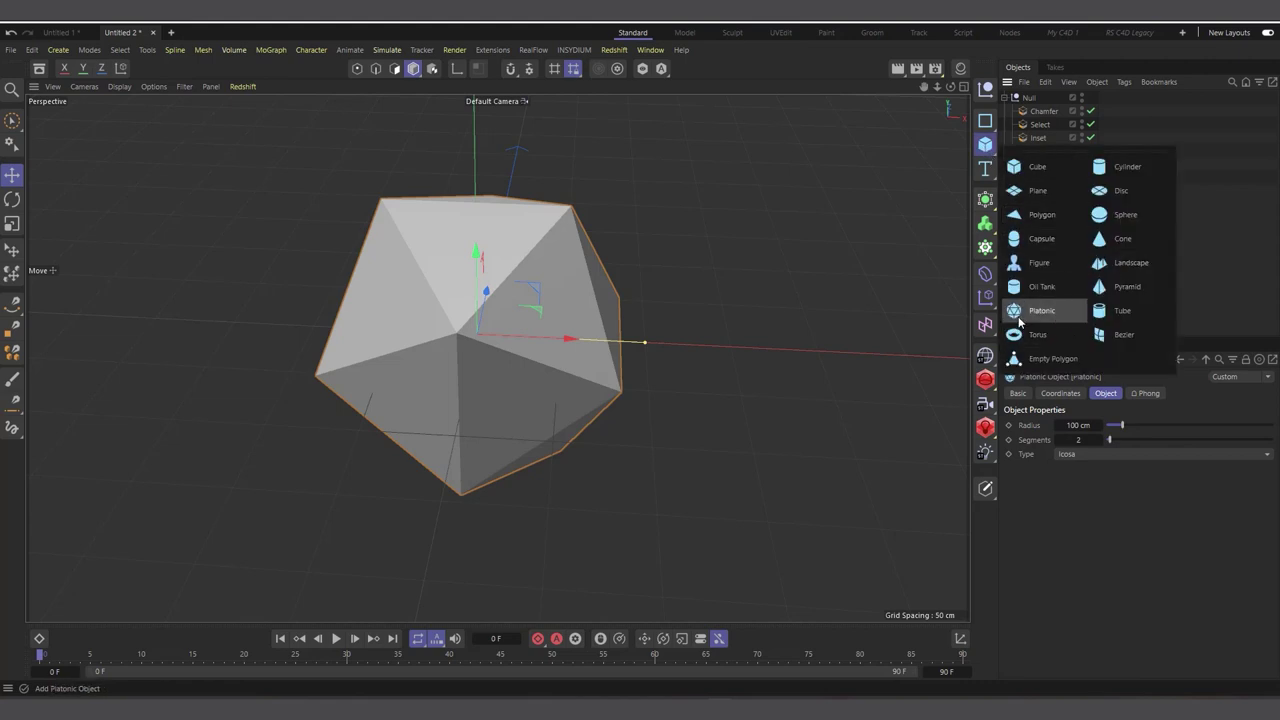
click(1120, 214)
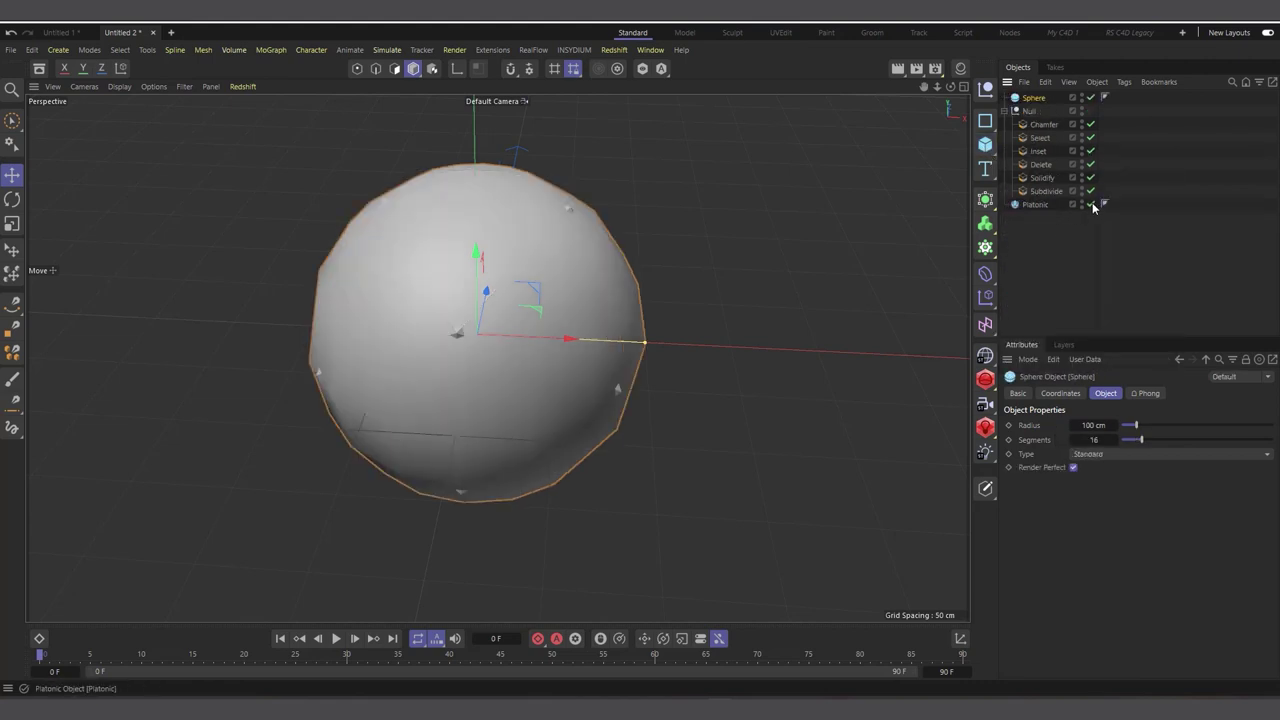
drag(1034, 97, 1031, 192)
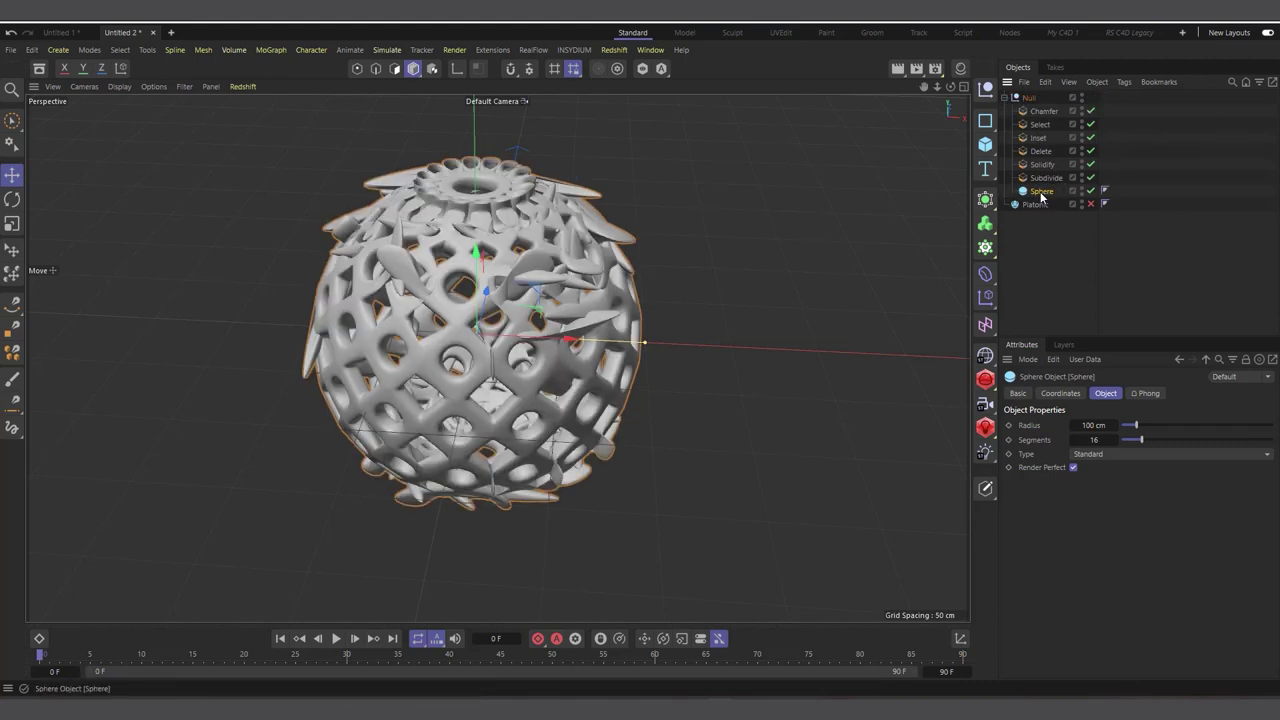
scroll(512, 204, up, 1)
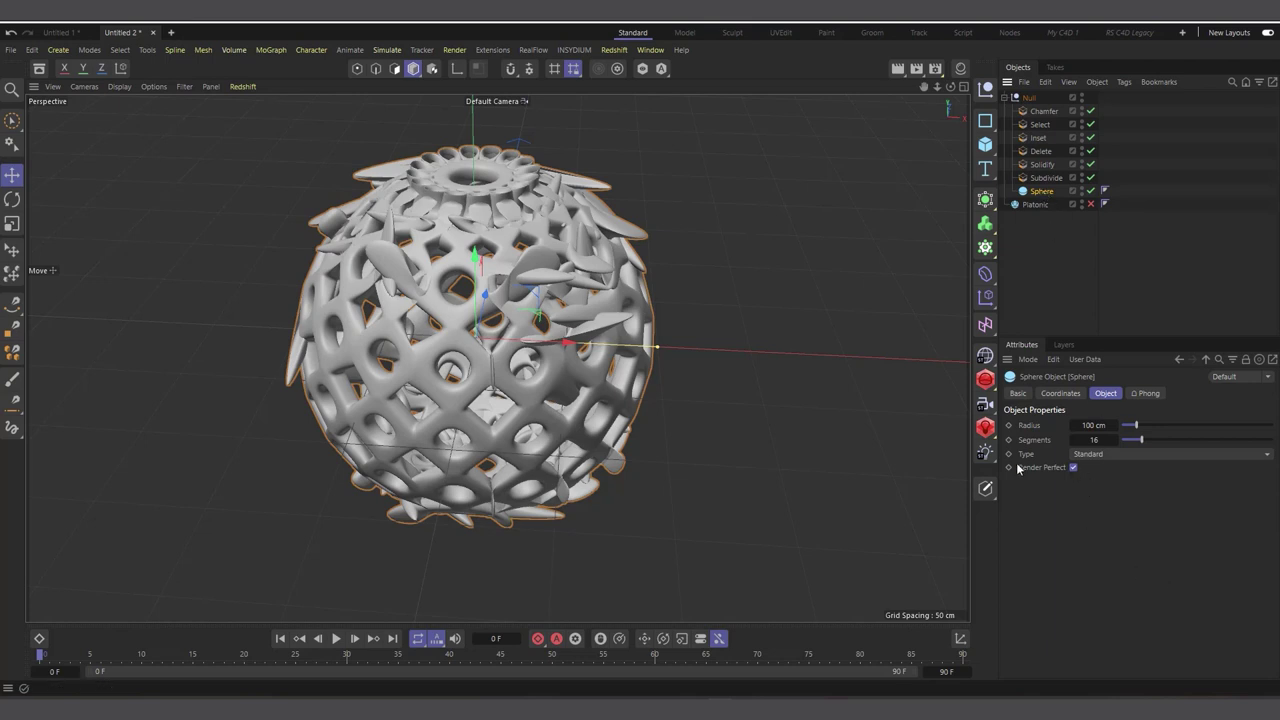
Step: Compare the sphere with all node modifiers off and on, and set its type to Icosahedron
drag(1090, 177, 1092, 111)
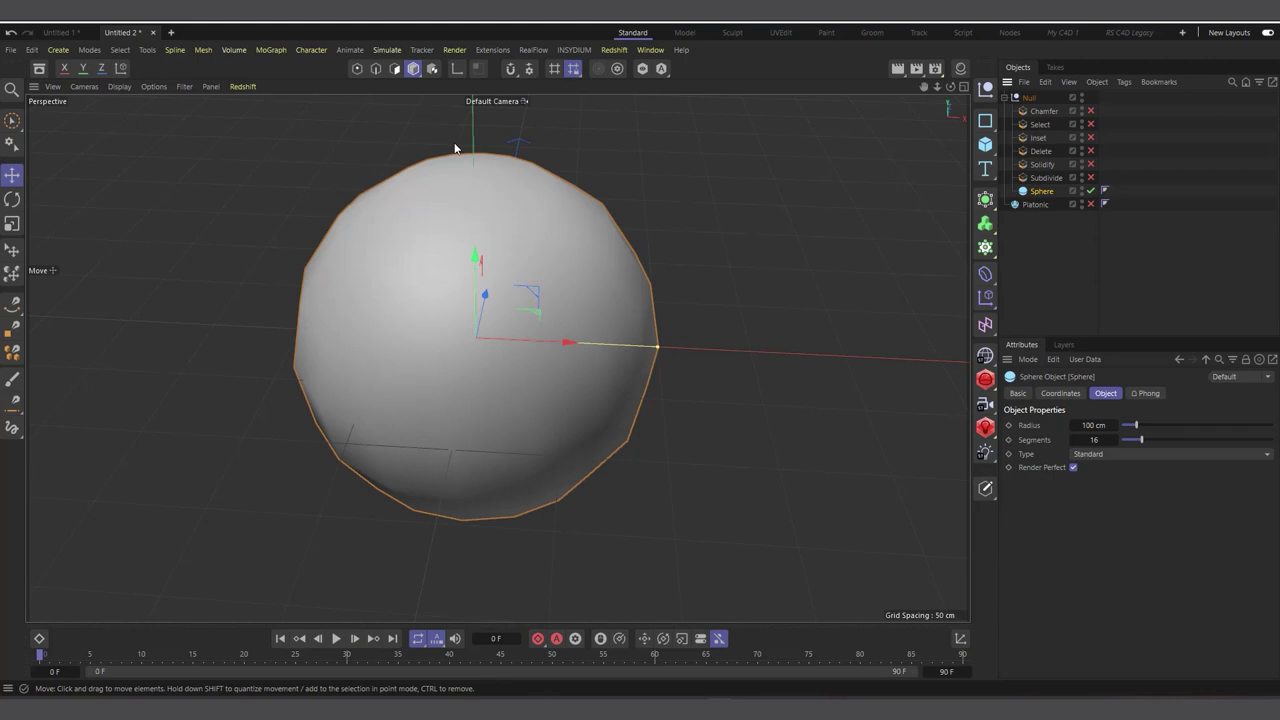
drag(1090, 177, 1091, 111)
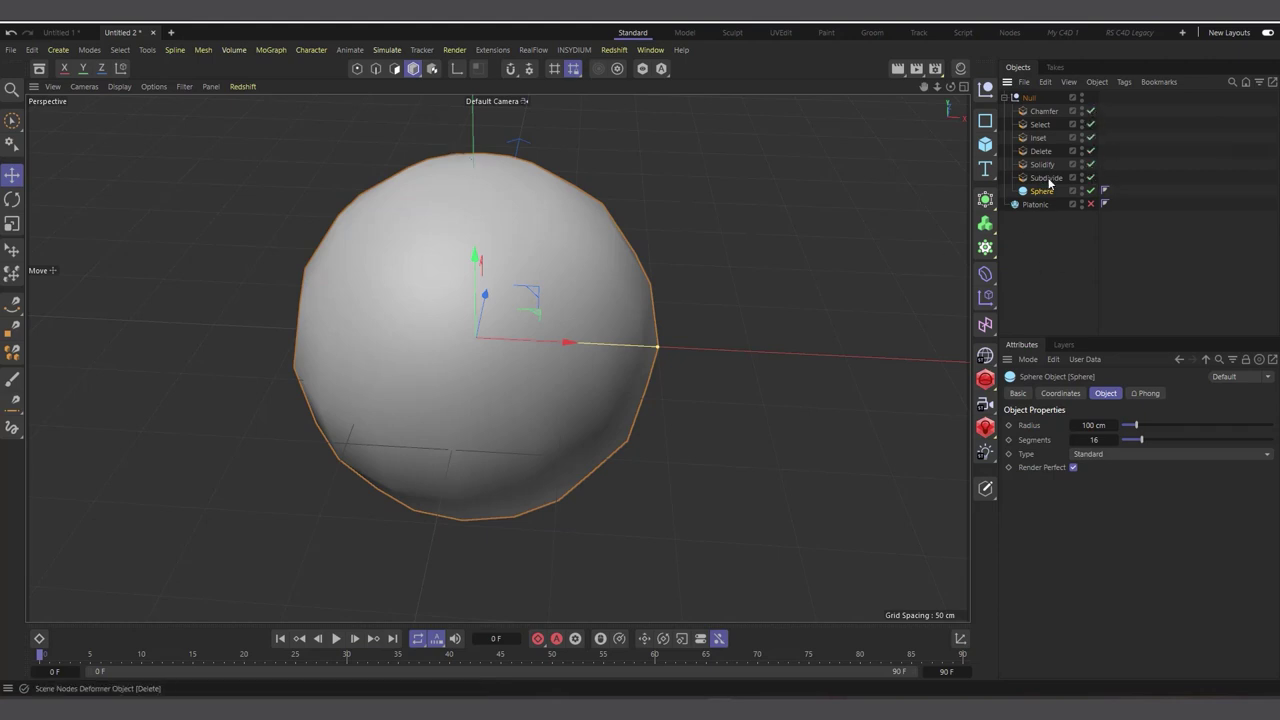
click(1100, 455)
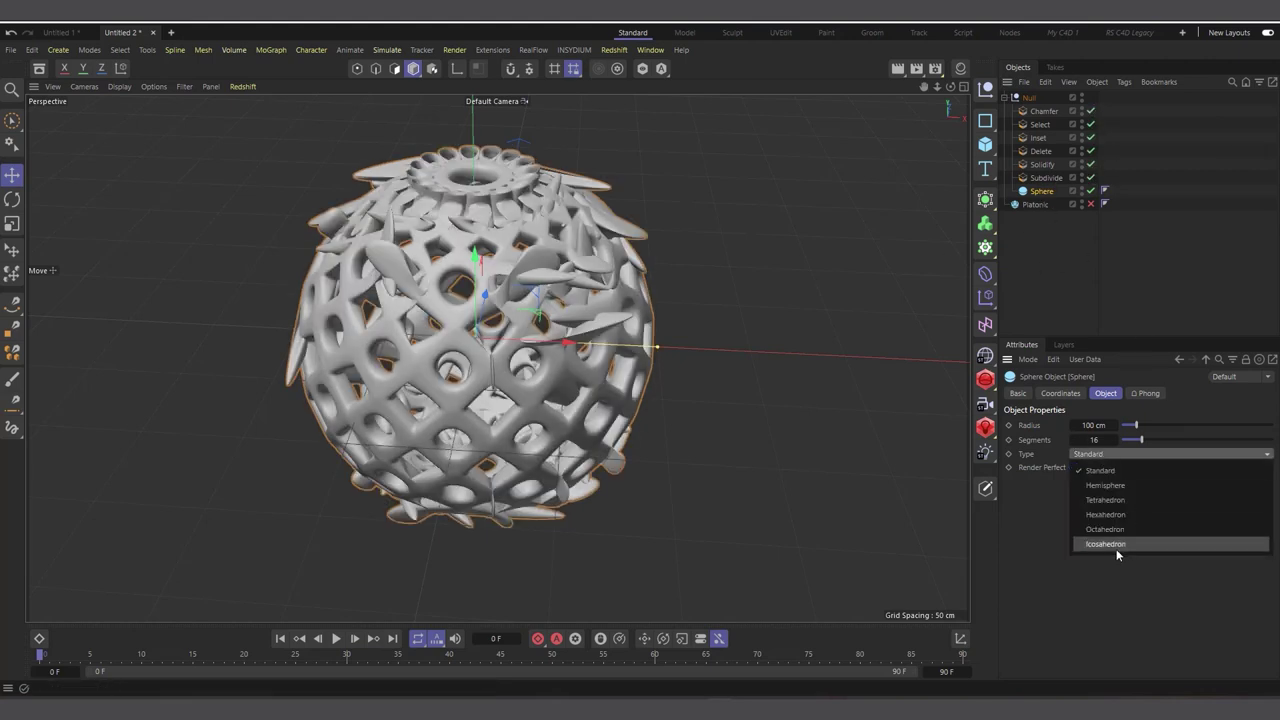
click(1105, 544)
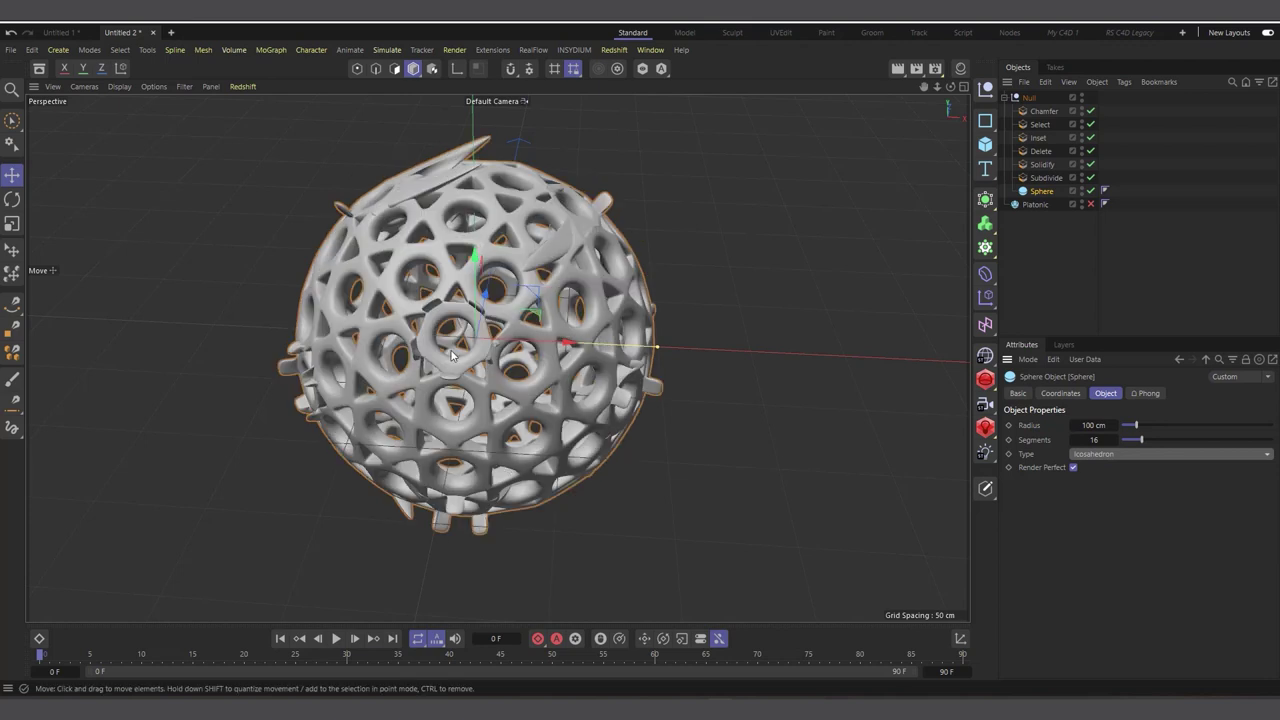
Step: Set the Chamfer modifier's size to 11 cm and inspect the perforated sphere from another angle
click(1046, 110)
click(1104, 573)
key(BackSpace)
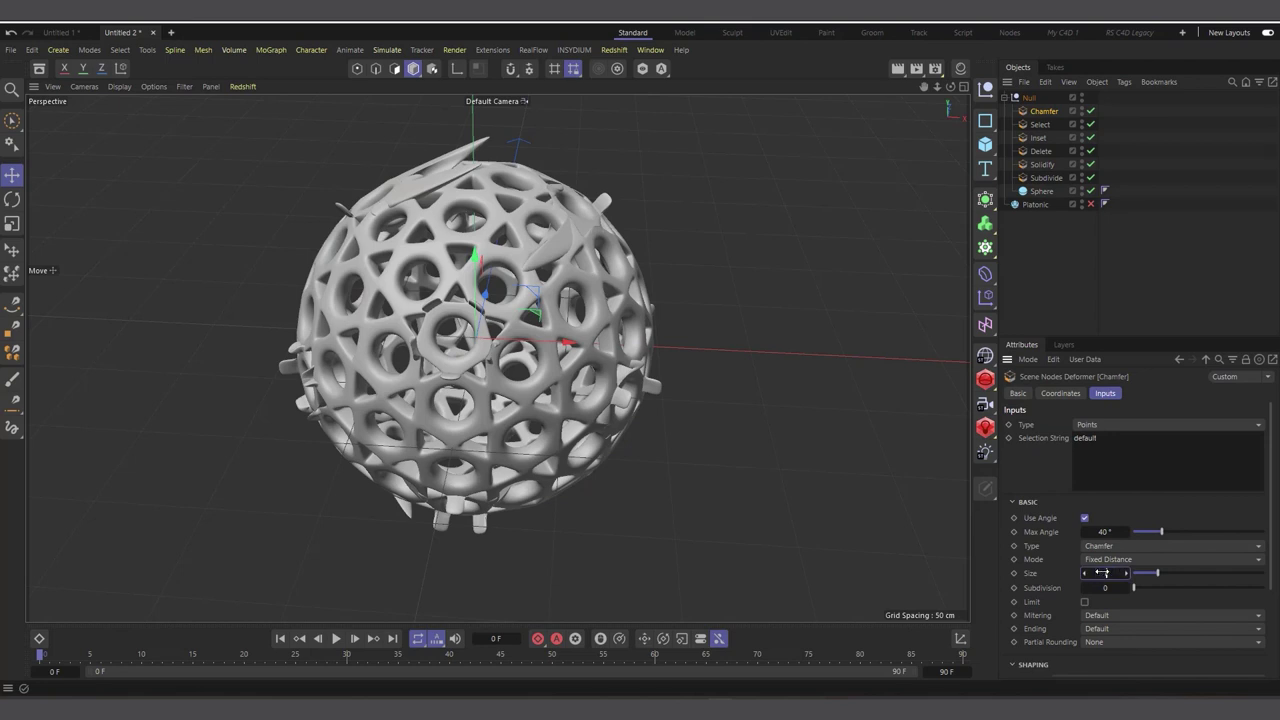
text(11)
key(Return)
alt+drag(404, 388, 641, 316)
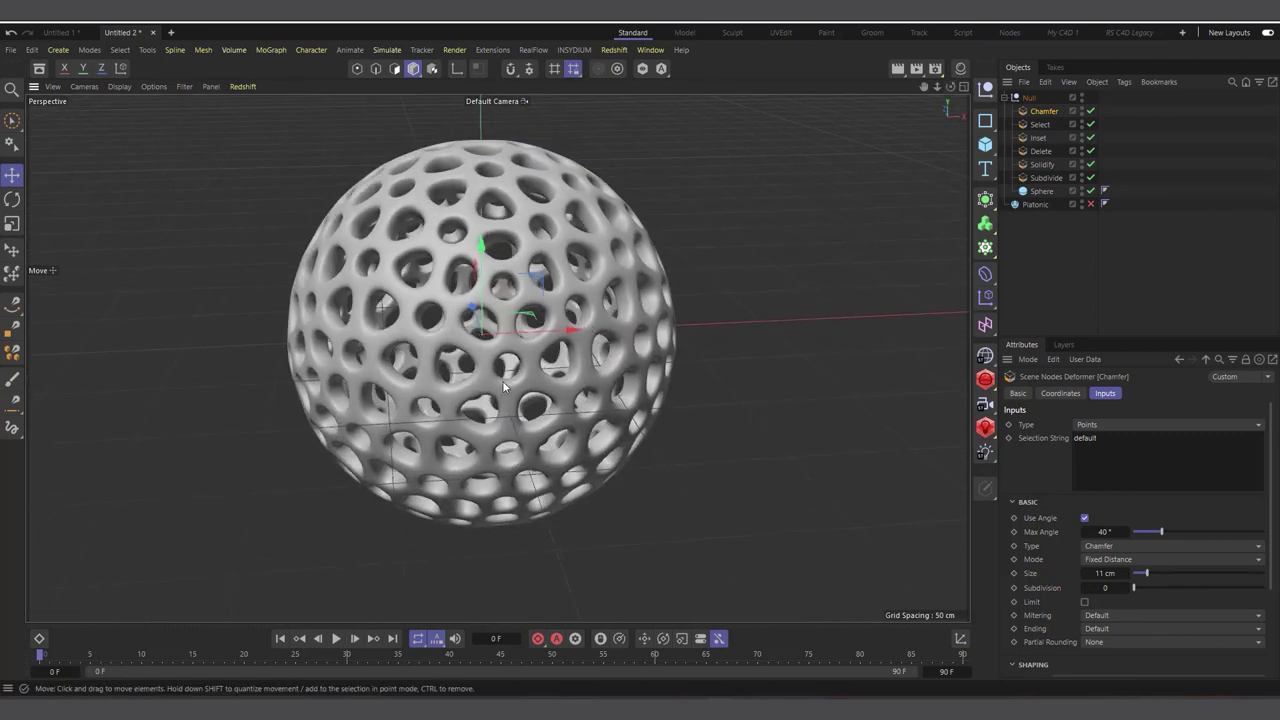
Step: Add a Text object containing the letter S and set its font style to Bold
scroll(591, 320, down, 3)
click(985, 169)
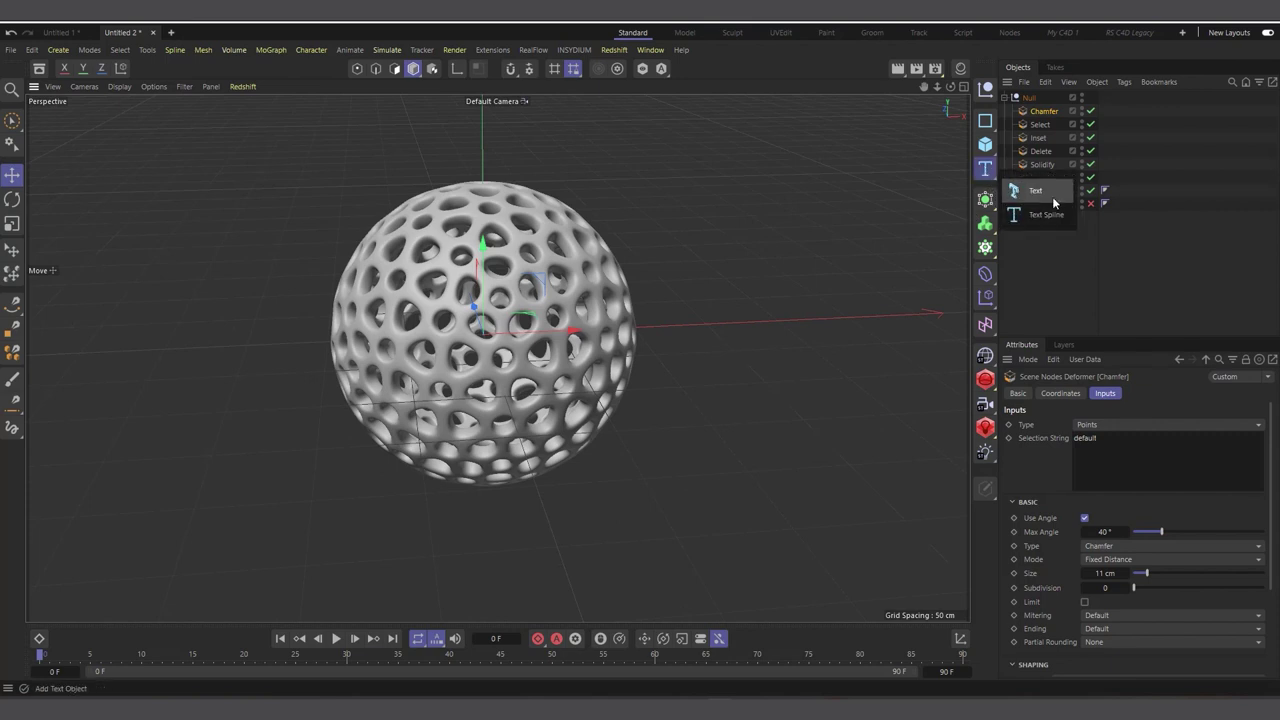
click(1033, 190)
double_click(1093, 473)
text(S)
click(1187, 421)
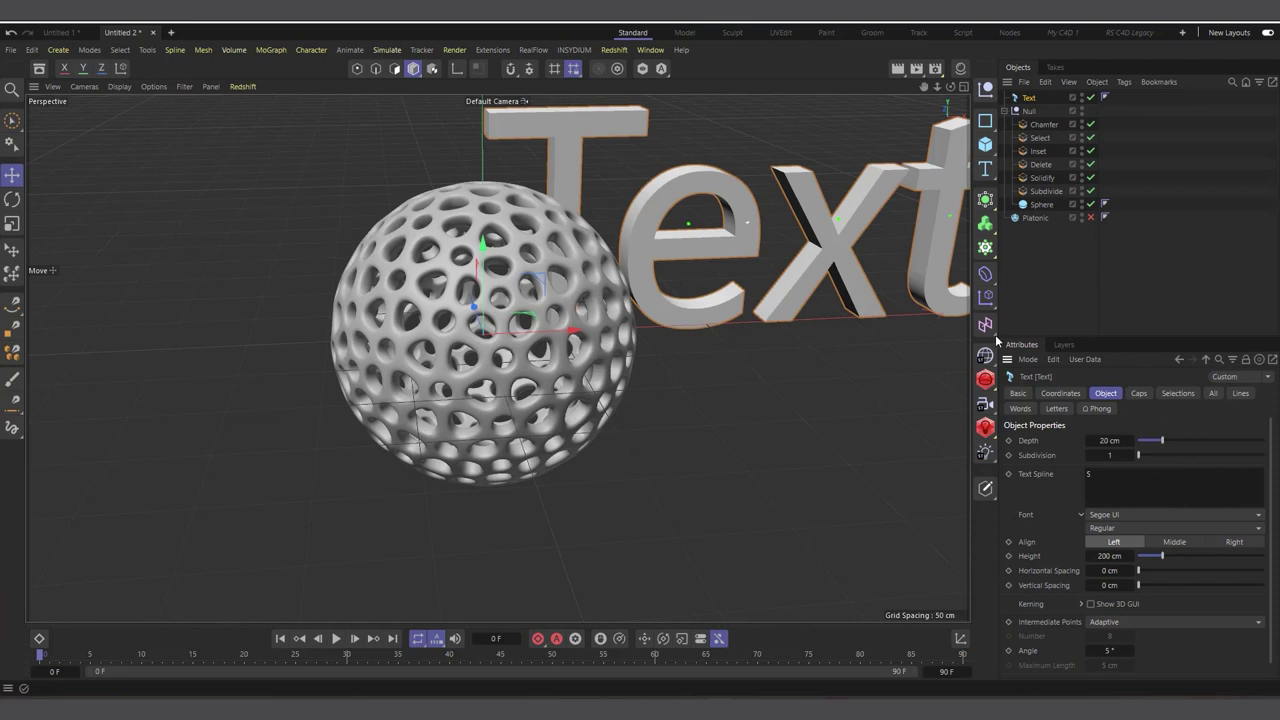
click(1110, 529)
click(1130, 546)
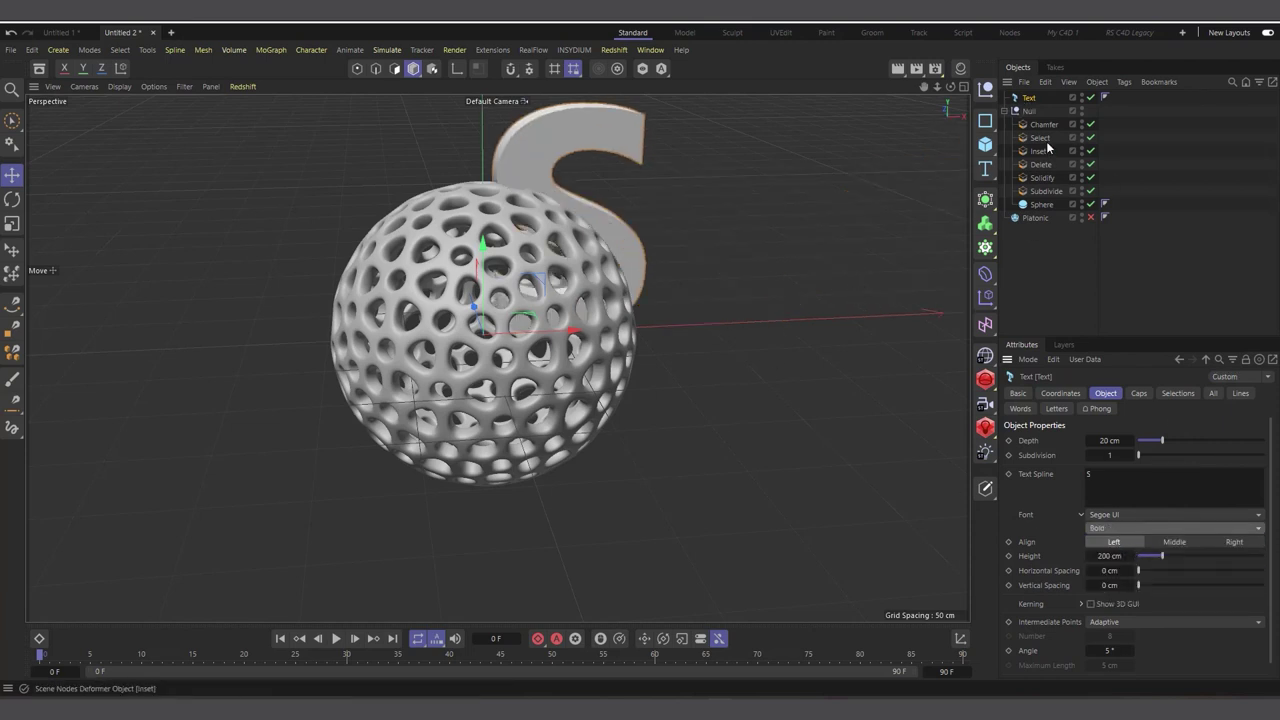
Step: Move the Sphere out of the modifier null, disable it, and select the Text object
drag(1040, 204, 1035, 222)
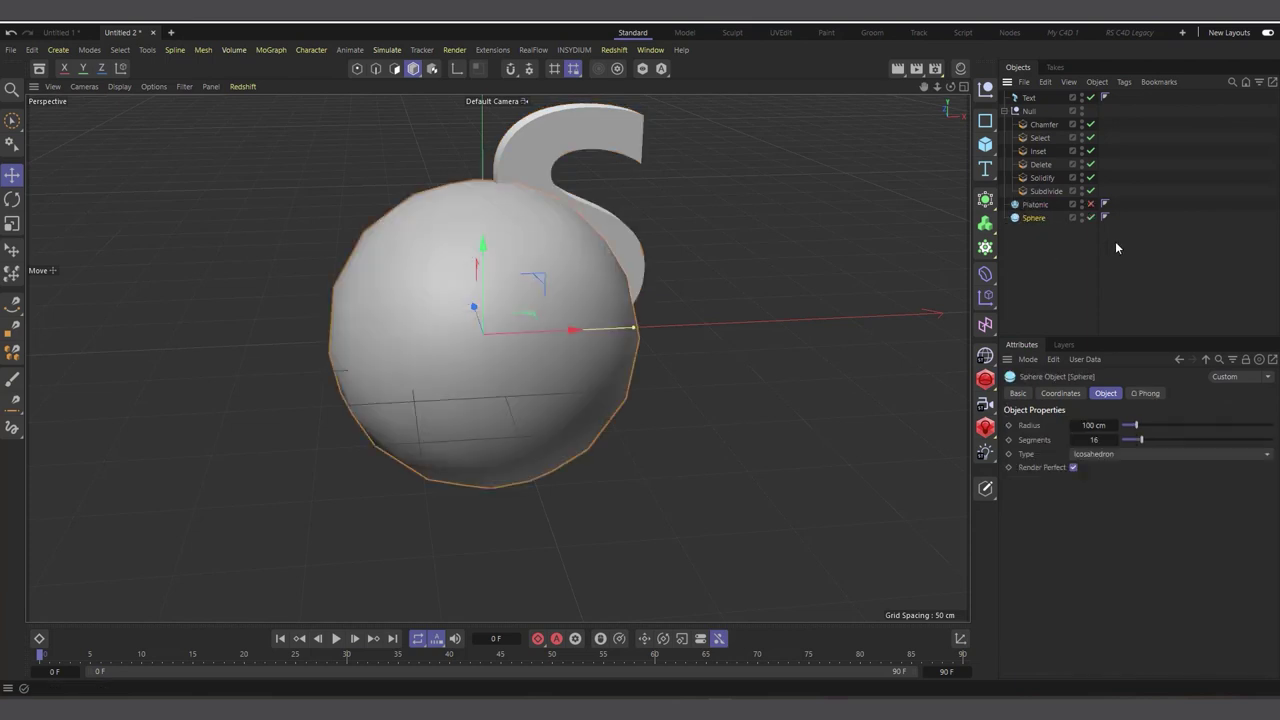
click(1090, 217)
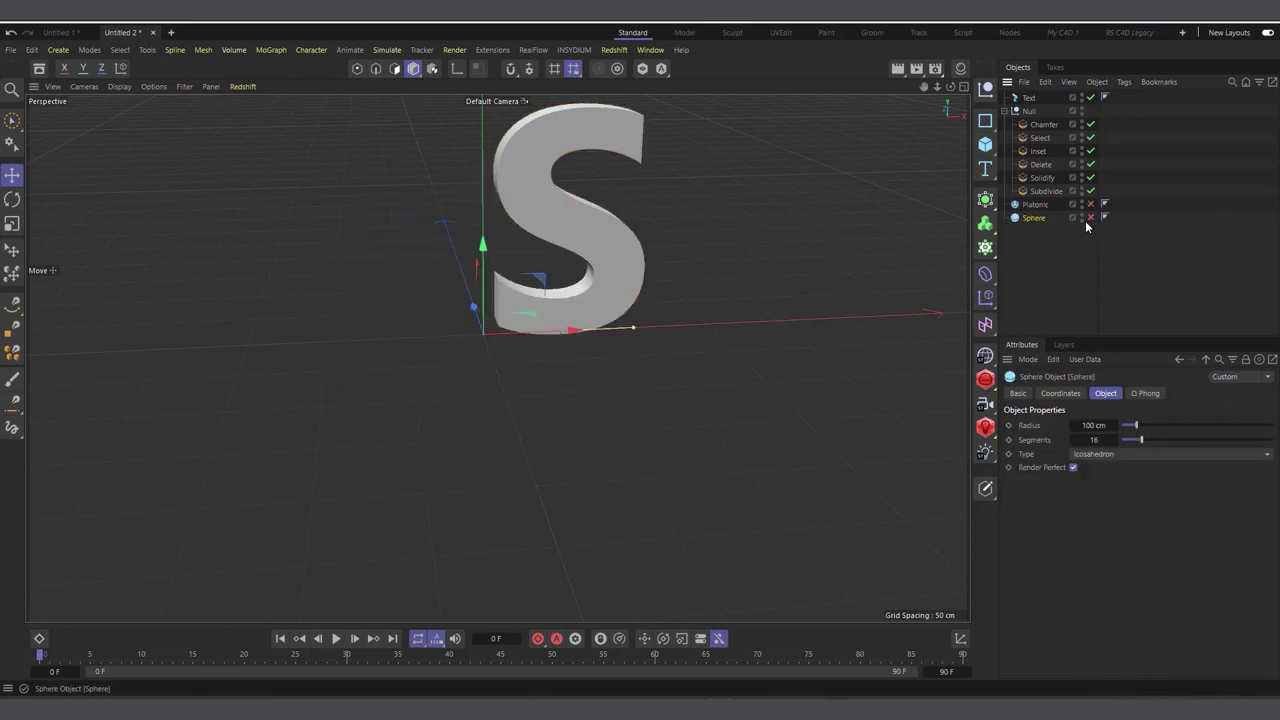
click(1028, 99)
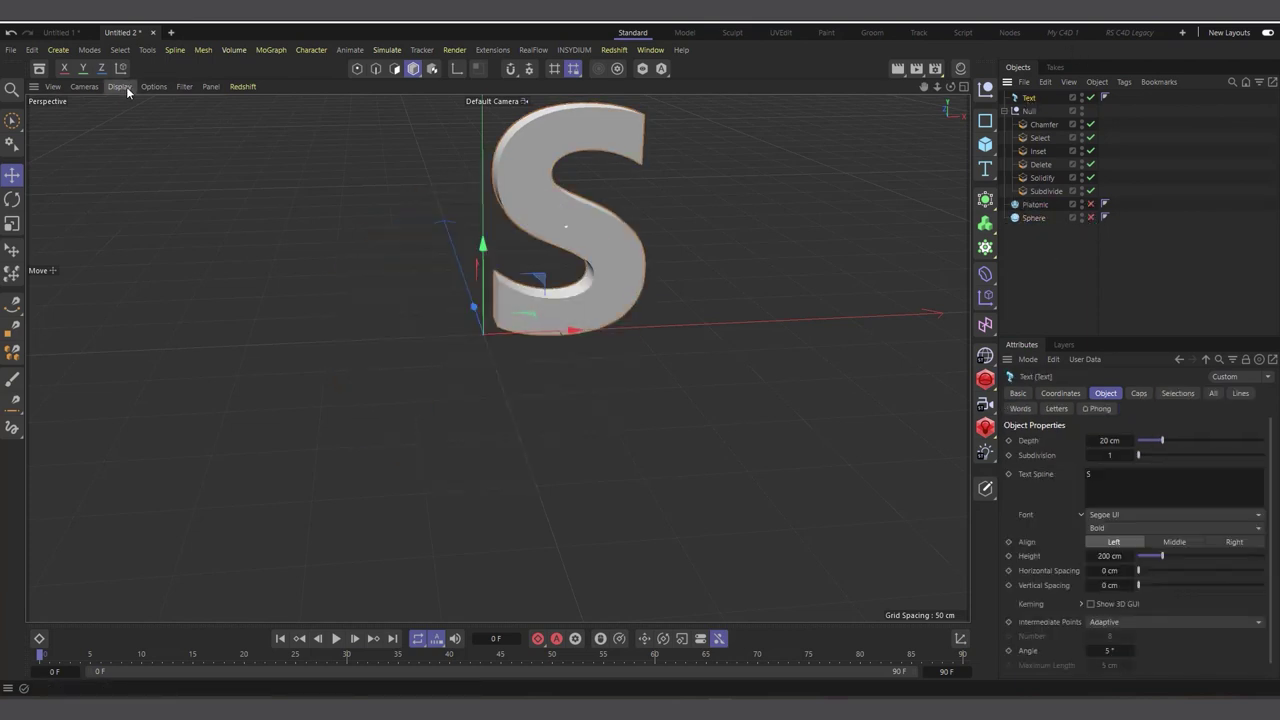
Step: Add a Remesh generator as the parent of the Text object and display the viewport shading with lines
click(985, 199)
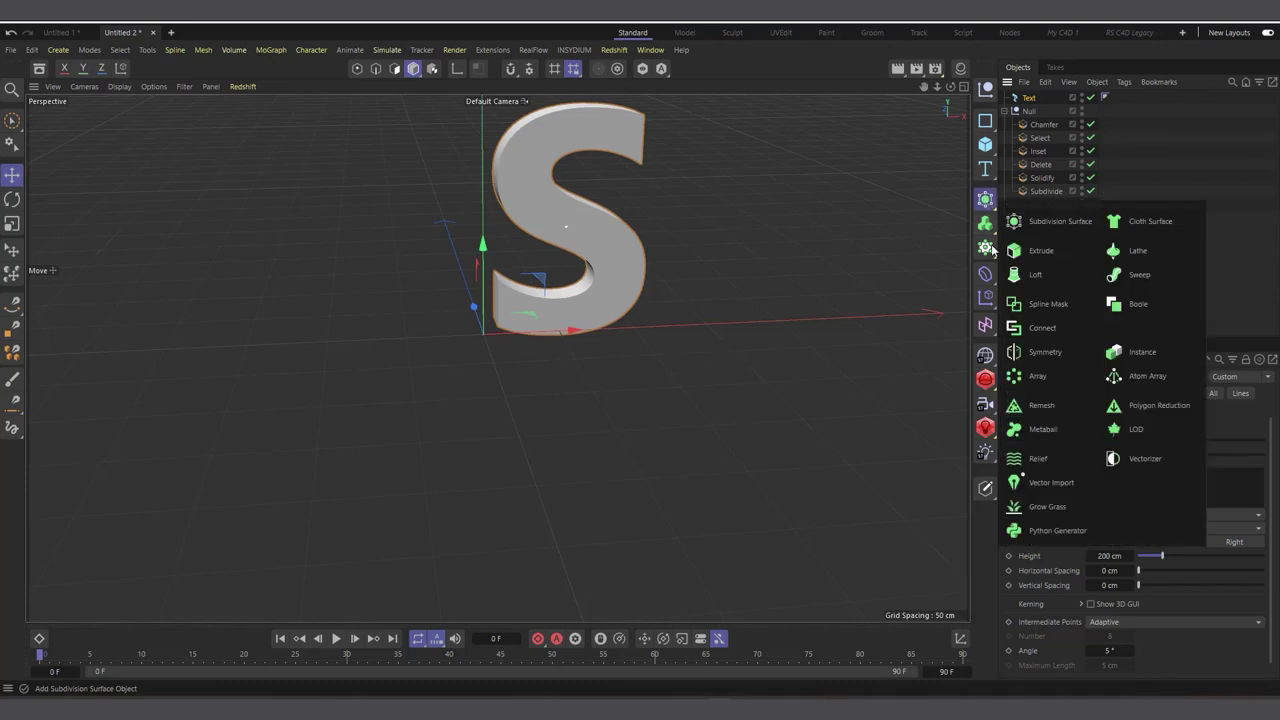
click(1040, 405)
drag(1036, 97, 1036, 98)
click(150, 86)
click(130, 136)
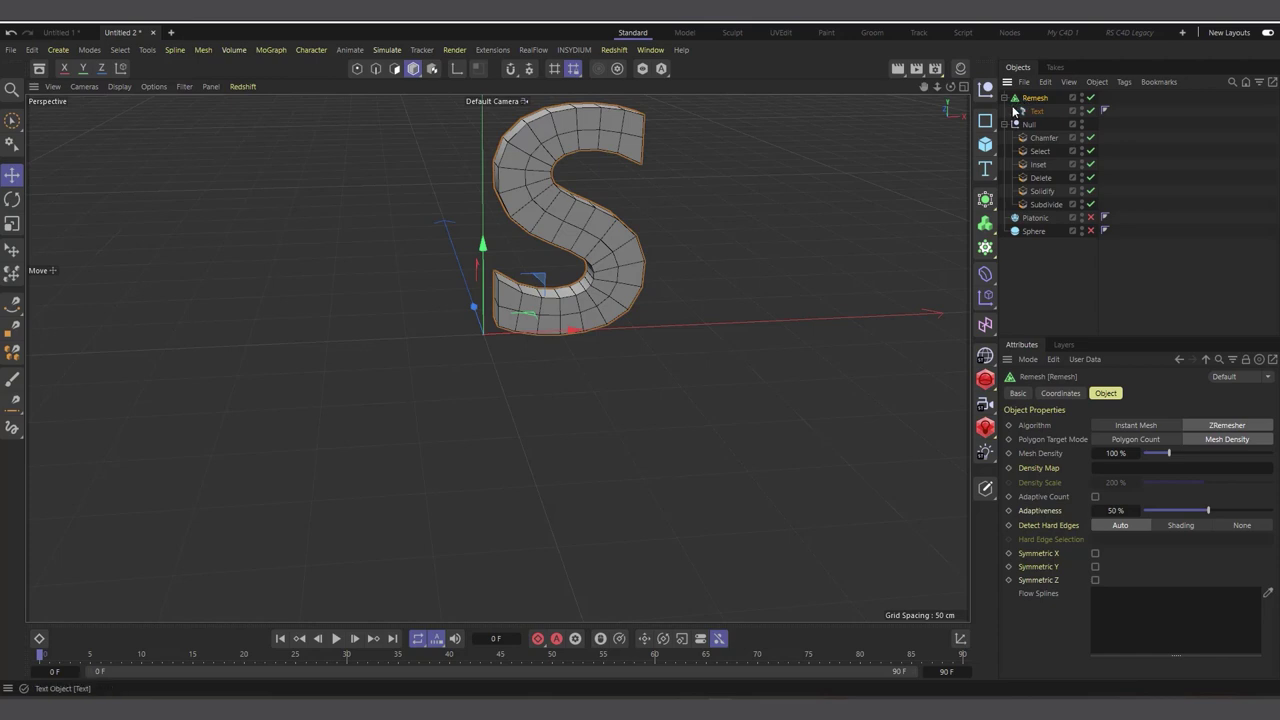
Step: Lower the Remesh generator's mesh density, trying 40% and 50%
click(1115, 453)
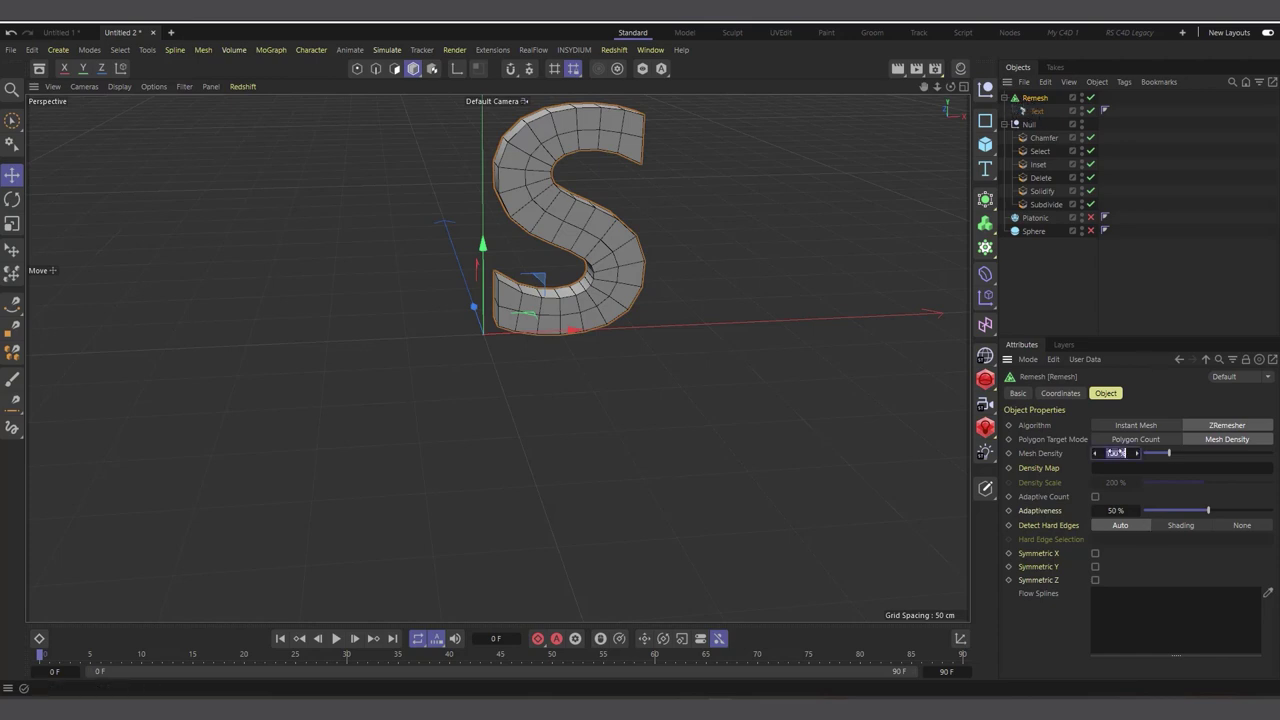
key(BackSpace)
text(40)
key(Return)
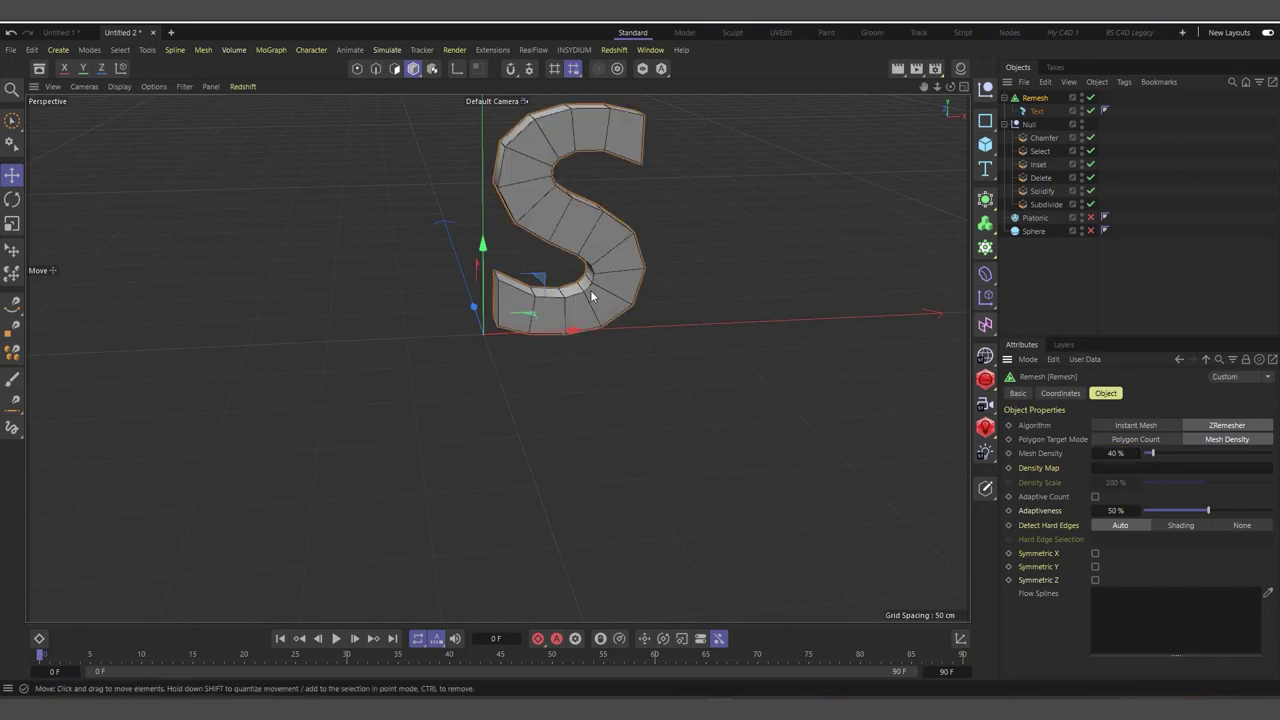
click(1115, 453)
key(Return)
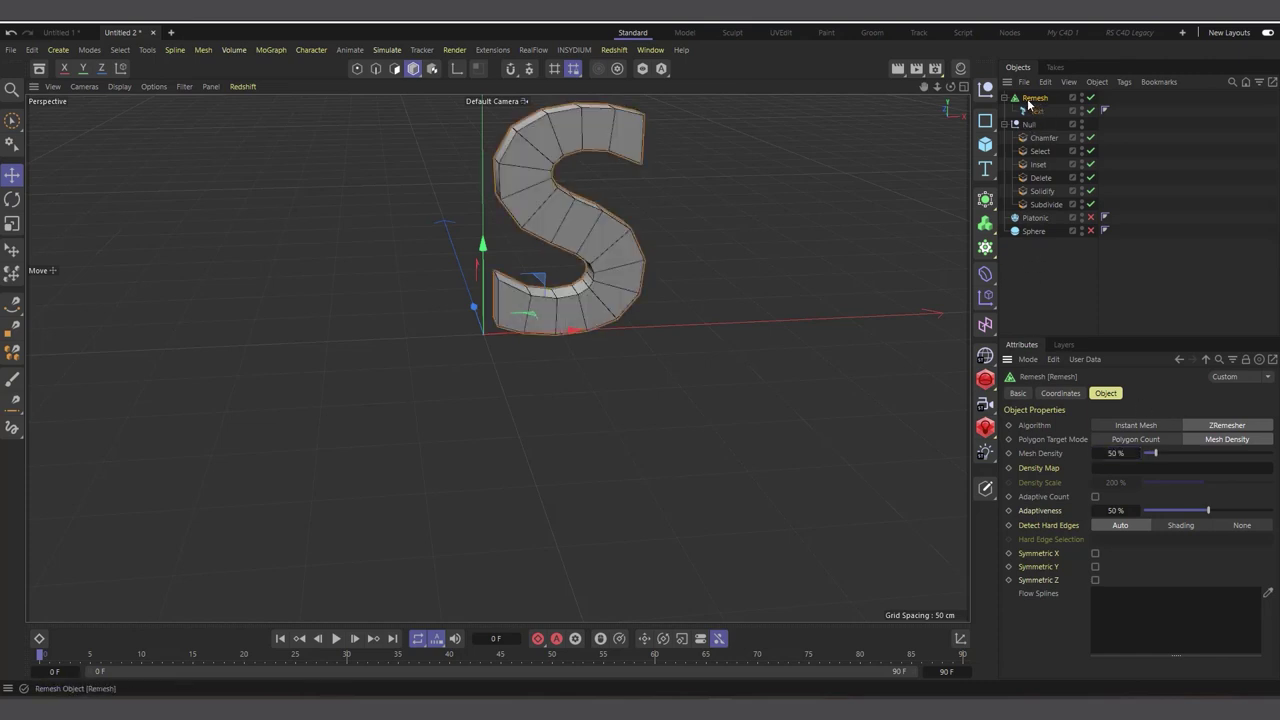
Step: Place the Remesh with its text inside the modifier null below Subdivide, and return the viewport to shading without lines
drag(1050, 218, 1049, 211)
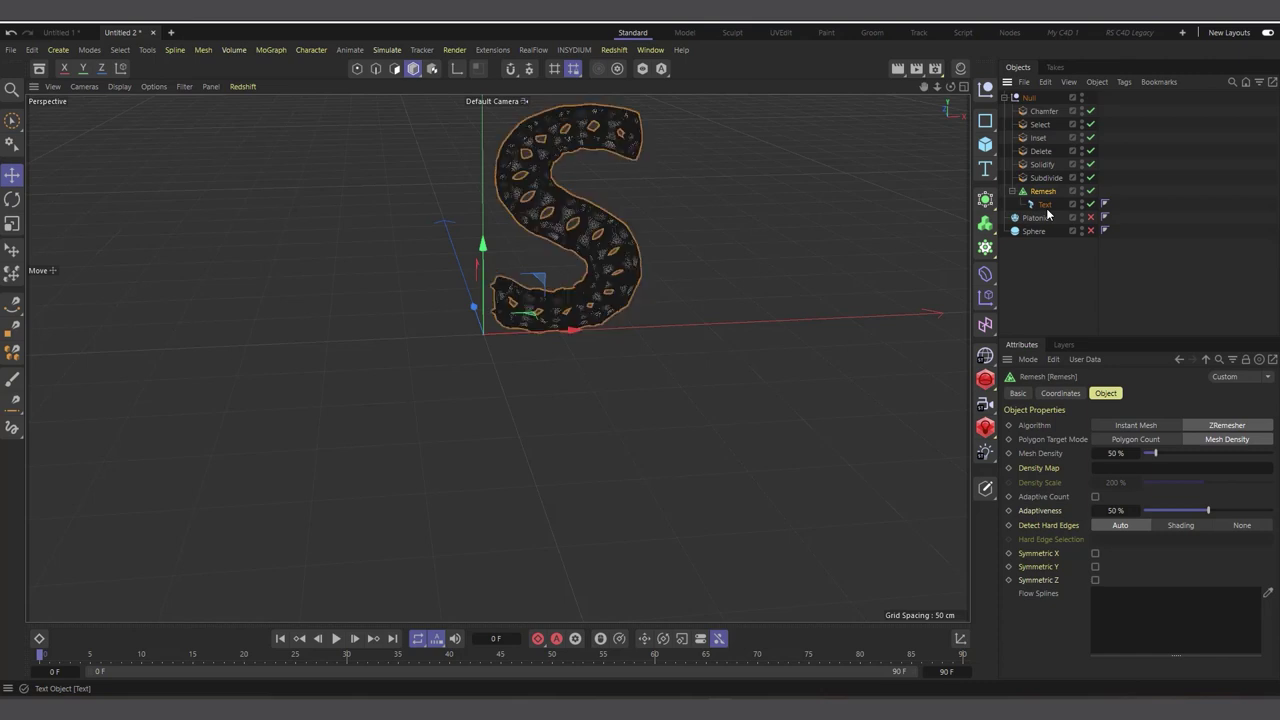
scroll(542, 168, up, 1)
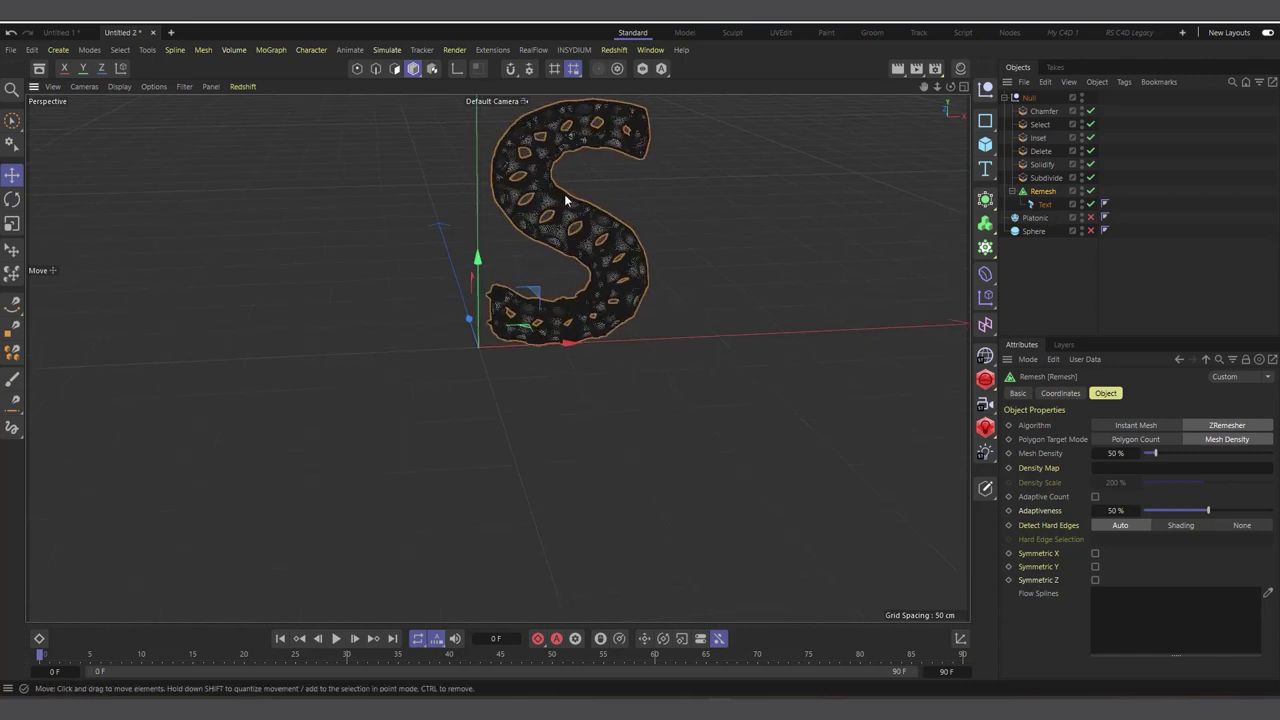
click(145, 87)
click(157, 123)
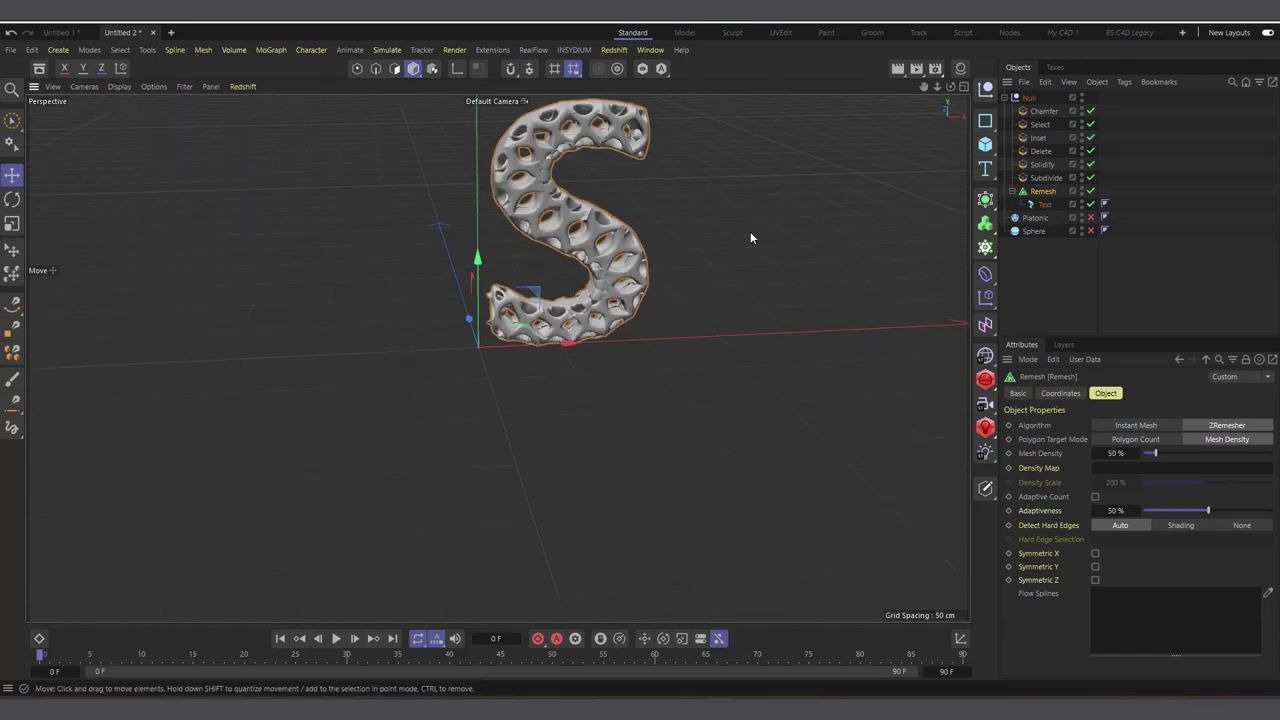
scroll(660, 266, down, 1)
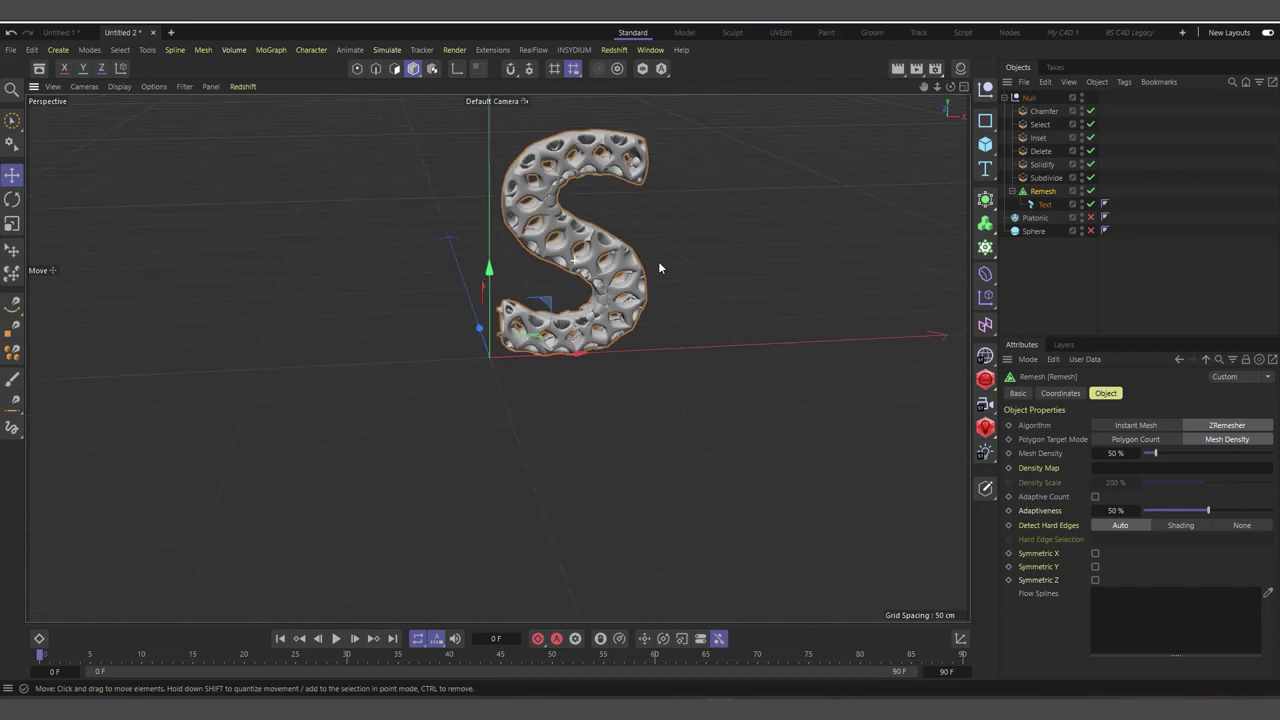
Step: Examine the distorted holes on the letter up close and set the Remesh mesh density to 100%
click(1041, 110)
scroll(549, 188, up, 5)
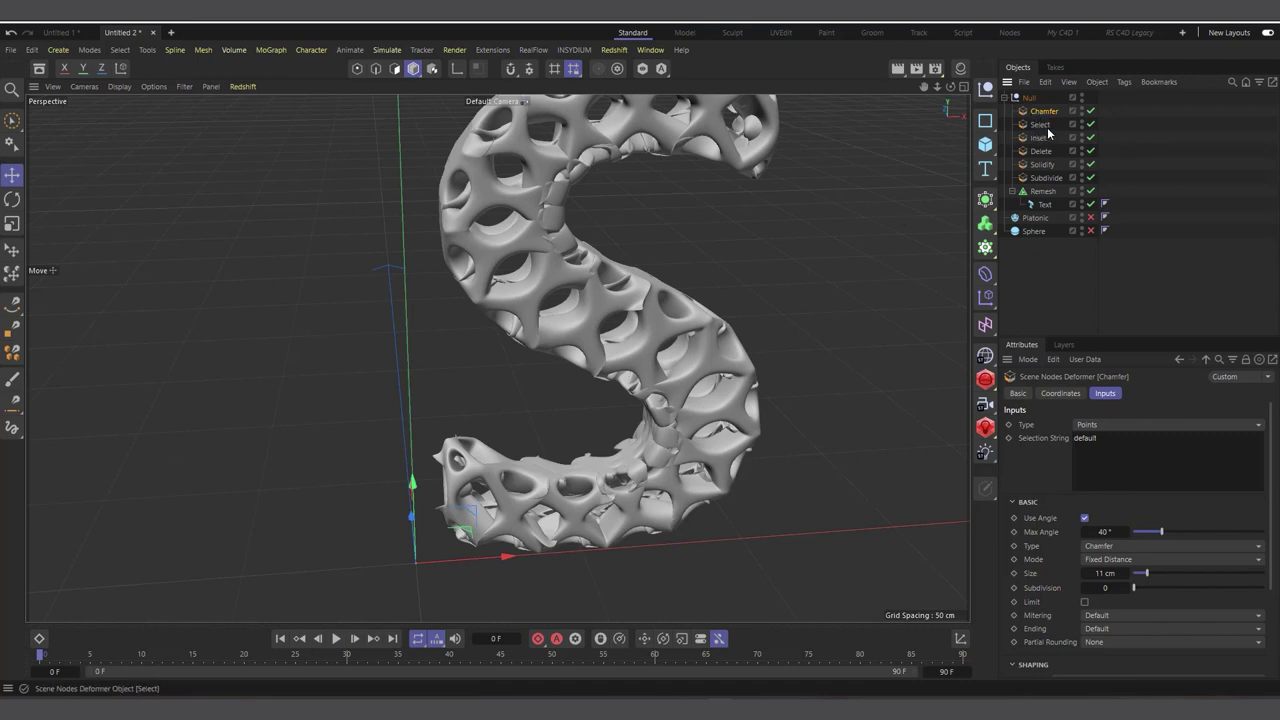
click(1100, 574)
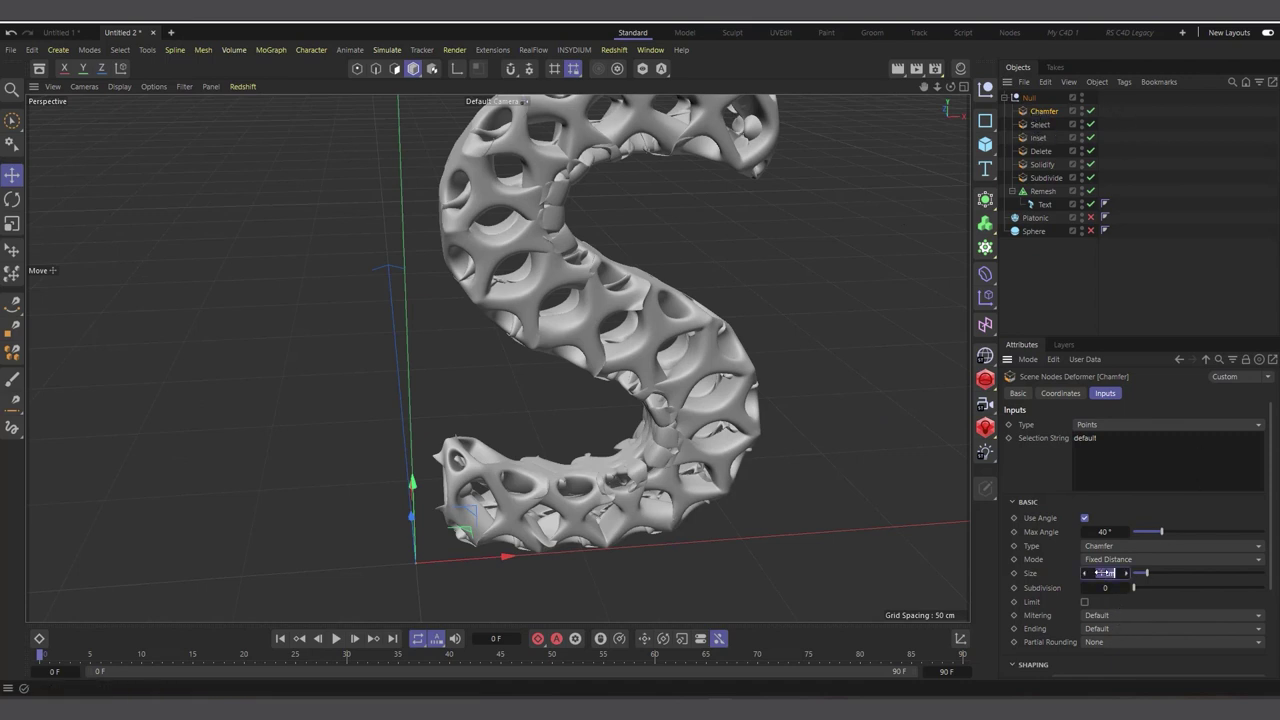
click(1043, 191)
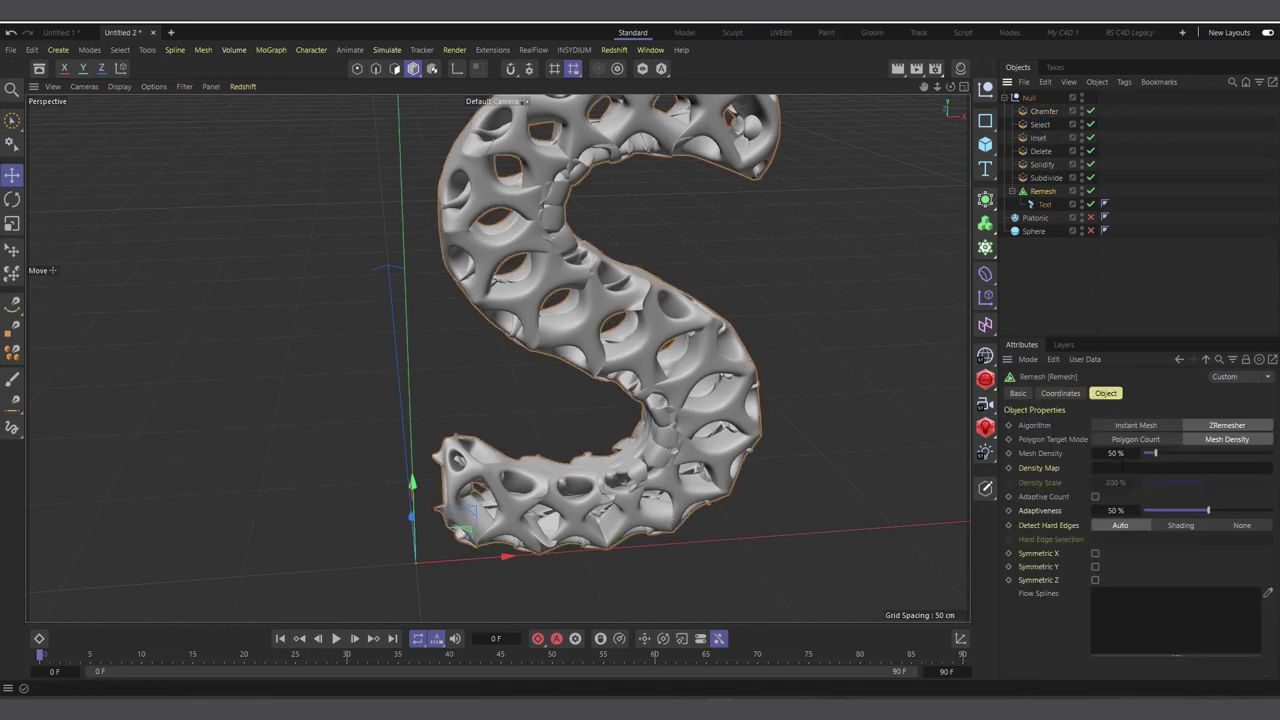
click(1113, 453)
text(100)
key(Return)
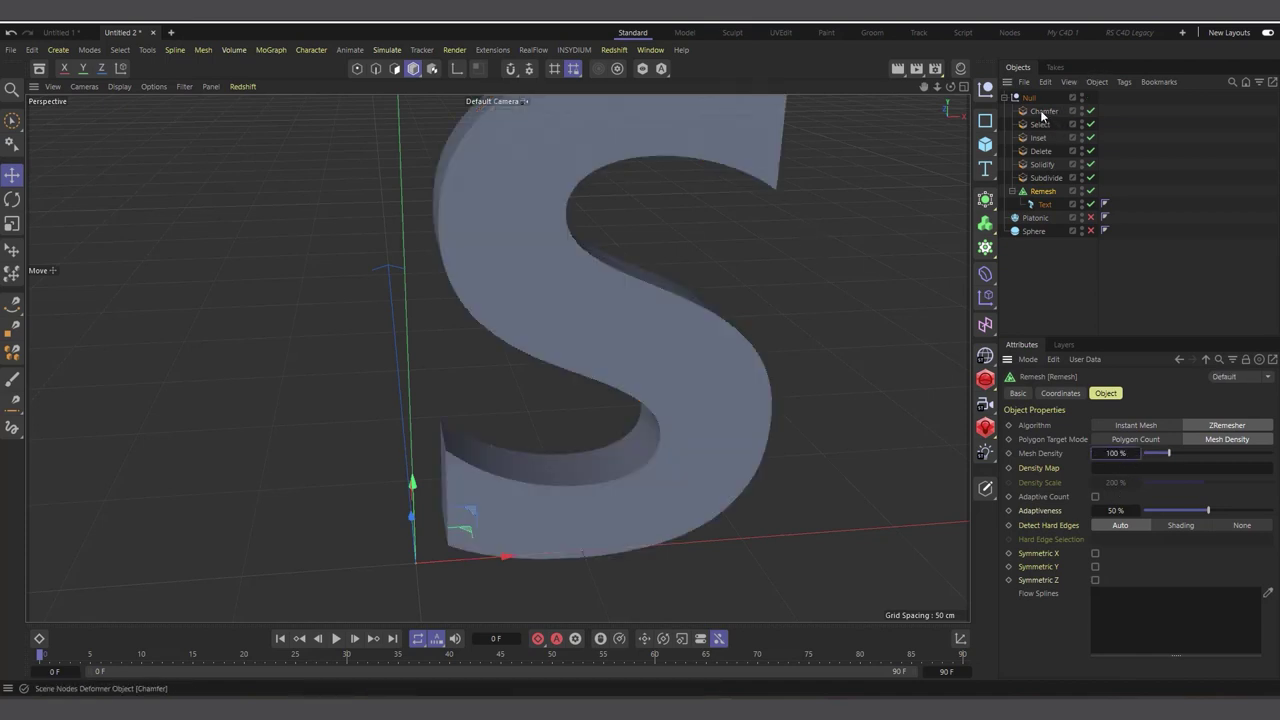
Step: Set the Chamfer modifier's size to 4 cm, inspect the whole letter, and collapse the Remesh hierarchy
click(1040, 110)
click(1104, 573)
text(4)
key(Return)
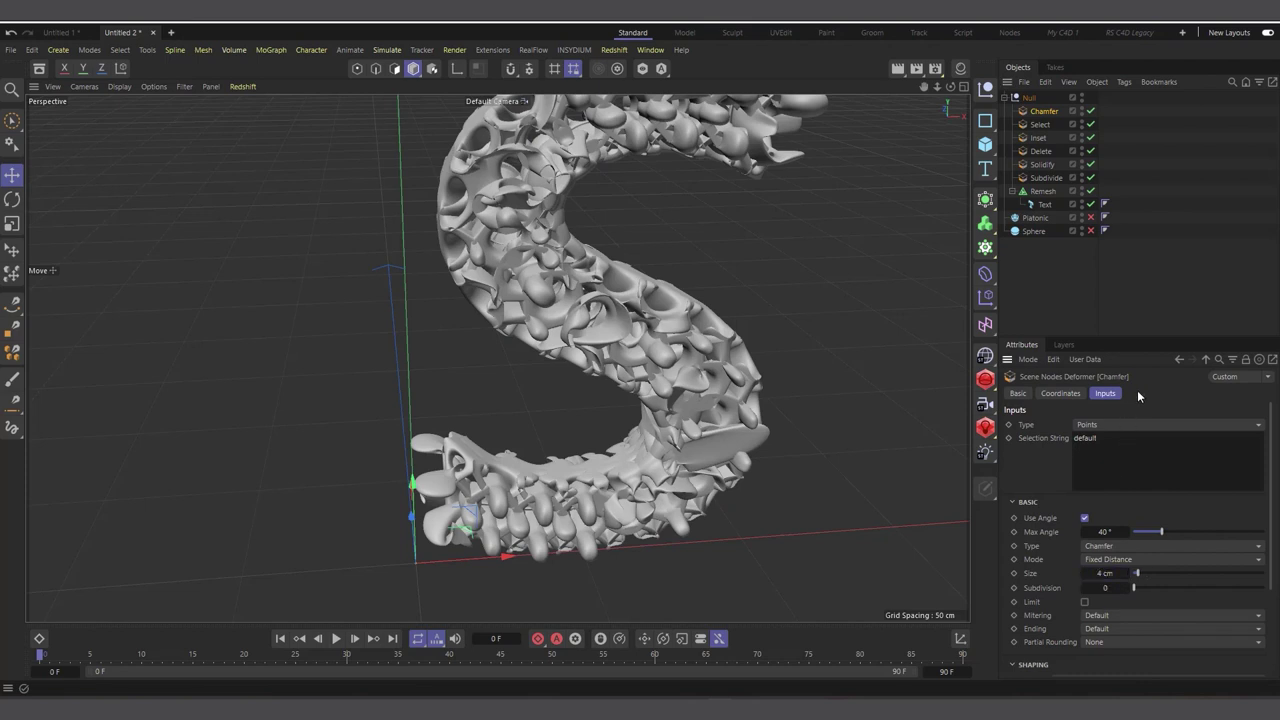
scroll(767, 222, down, 3)
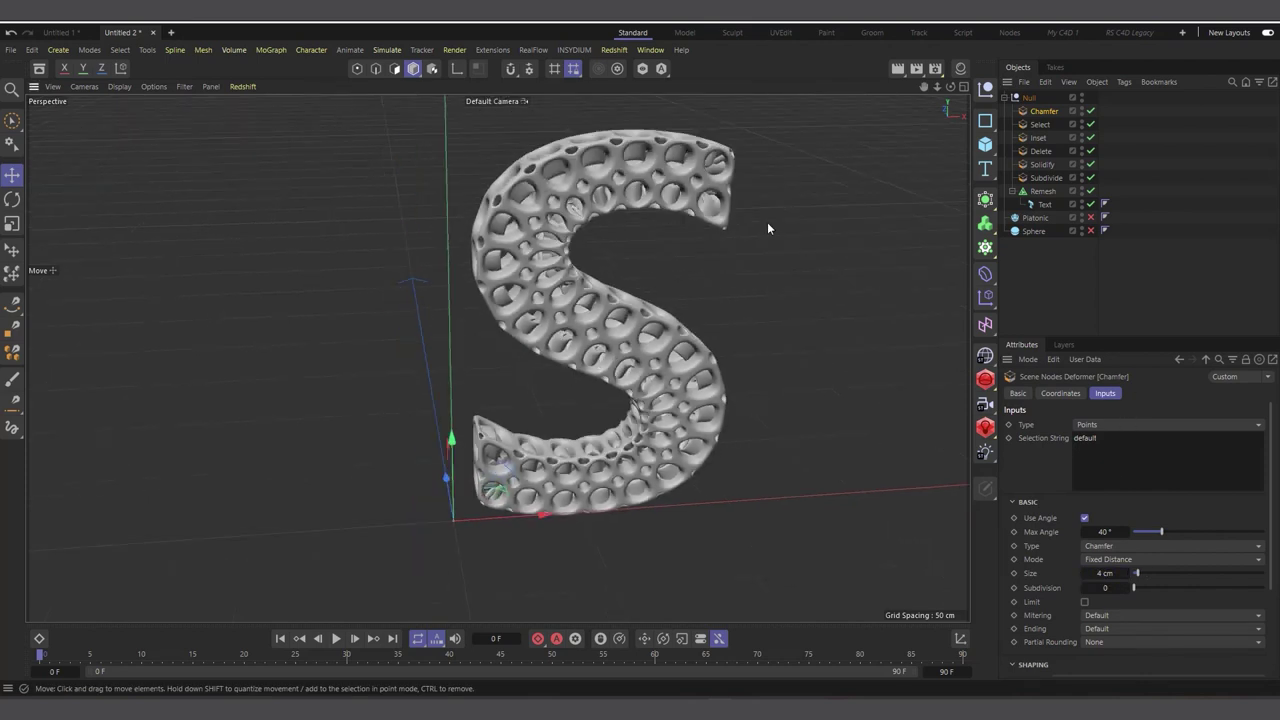
mouse_move(951, 87)
mouse_down()
mouse_move(850, 92)
mouse_move(945, 90)
mouse_up()
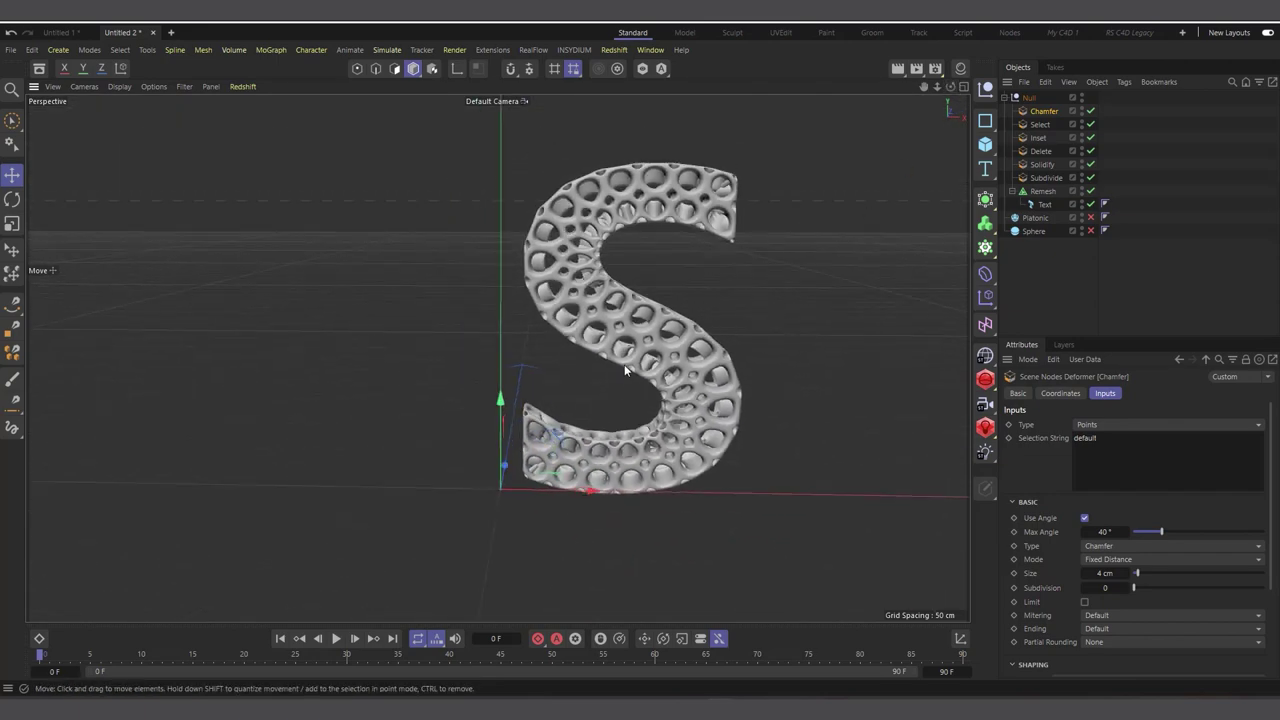
click(1012, 191)
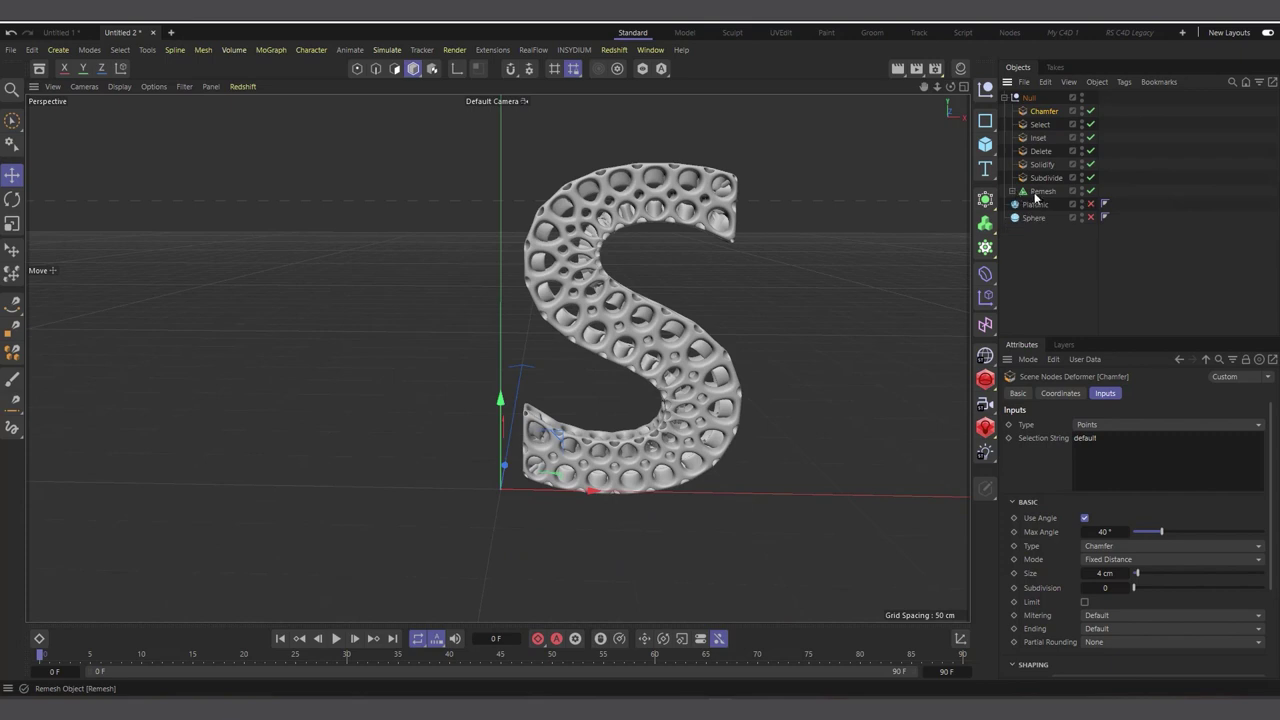
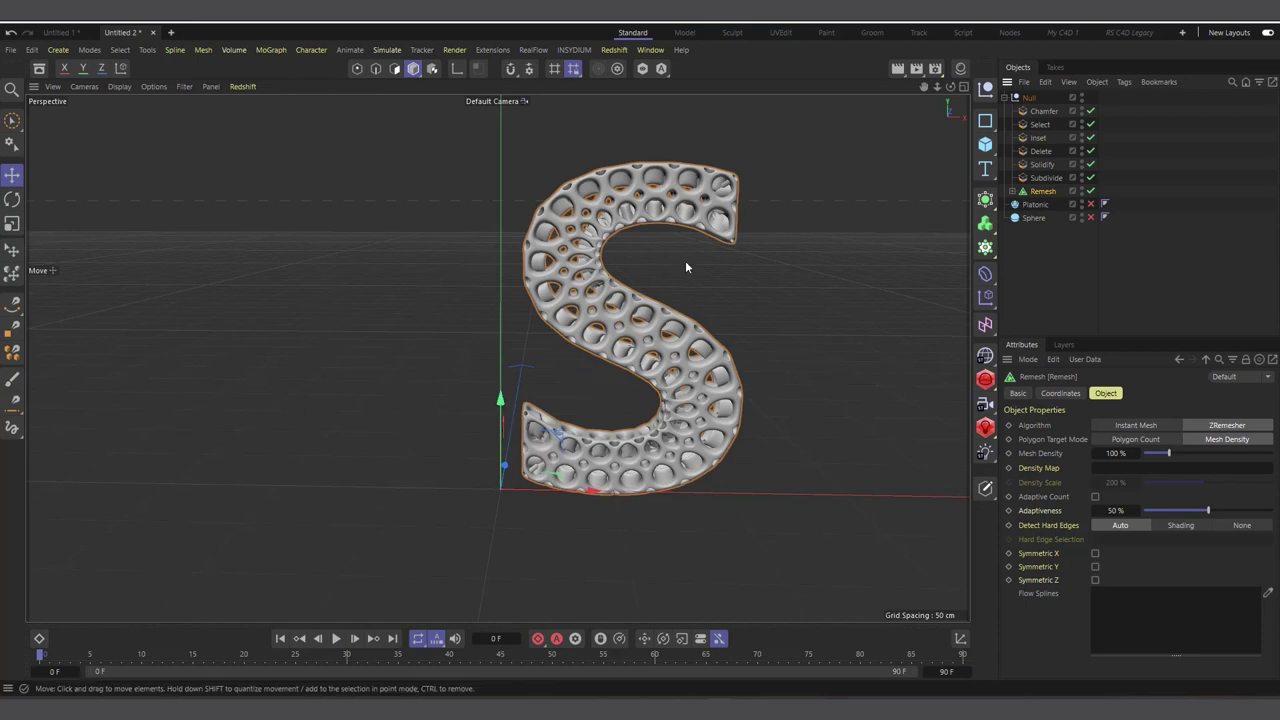
Step: Swap the Remesh for the Sphere inside the modifier null below Subdivide, with the Remesh disabled and hidden and the Sphere enabled
mouse_move(1033, 217)
mouse_down()
mouse_move(1038, 186)
mouse_move(1045, 226)
mouse_up()
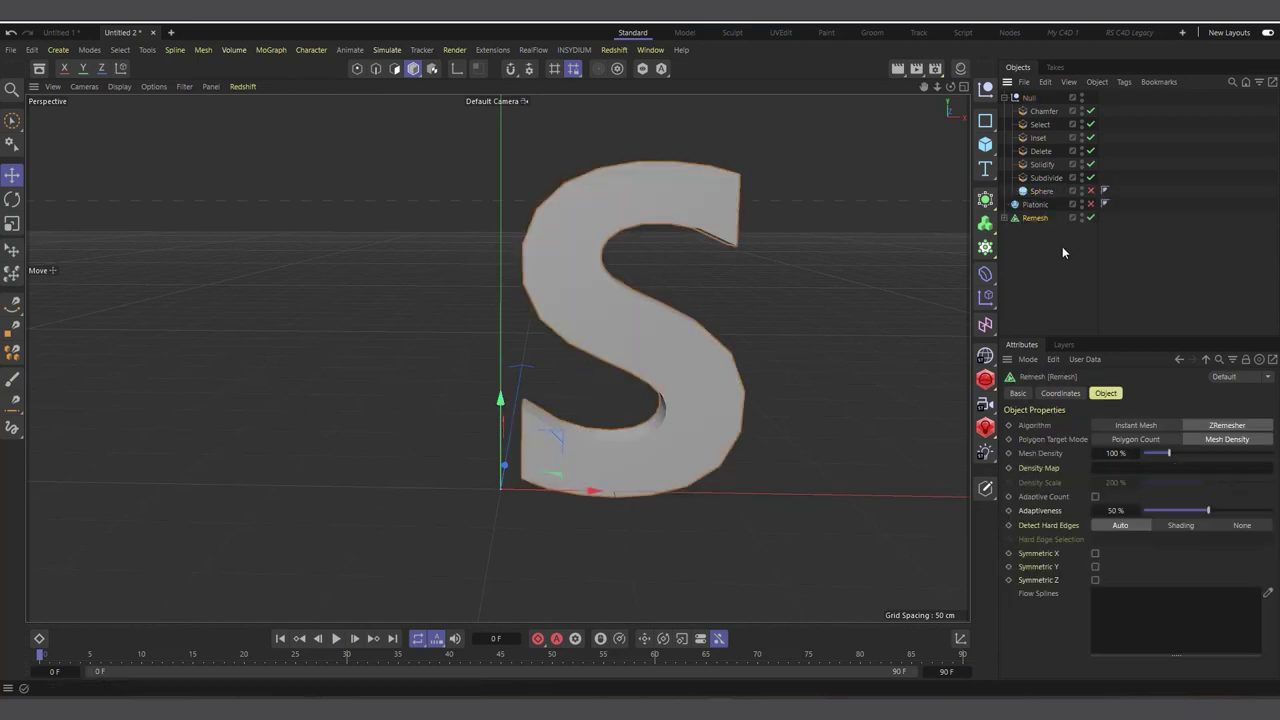
click(1091, 217)
click(1082, 216)
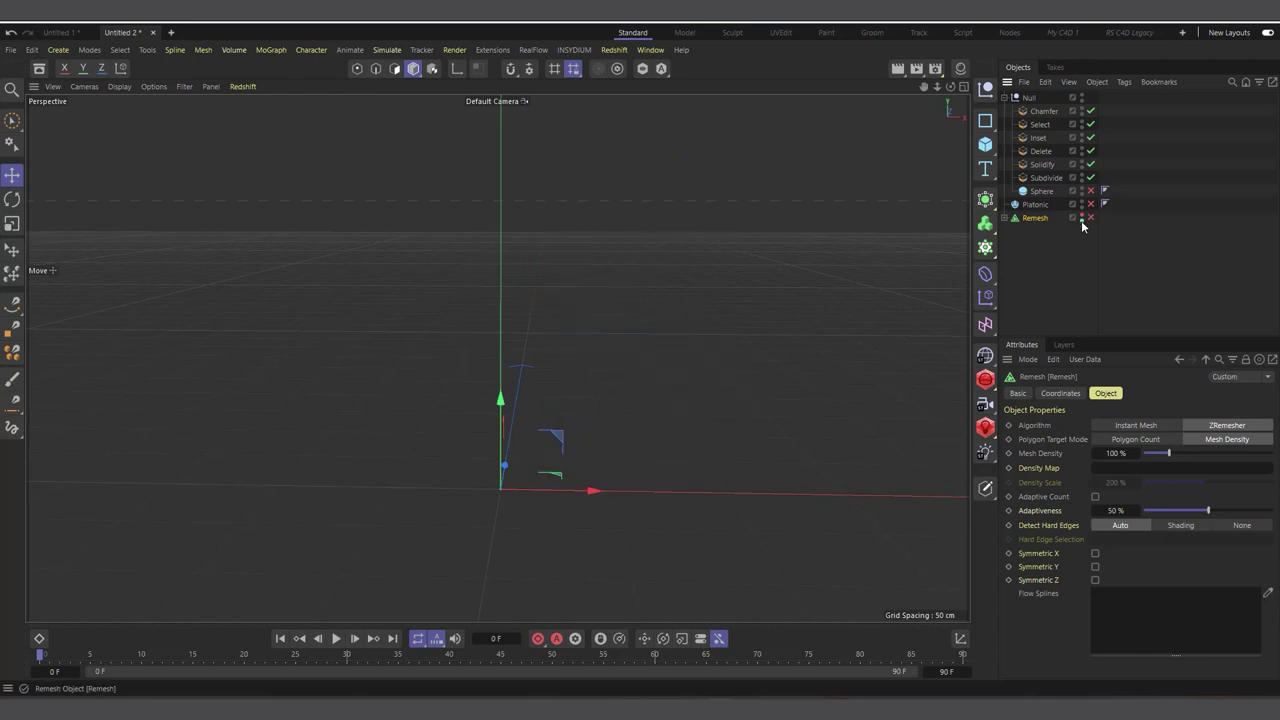
click(1090, 191)
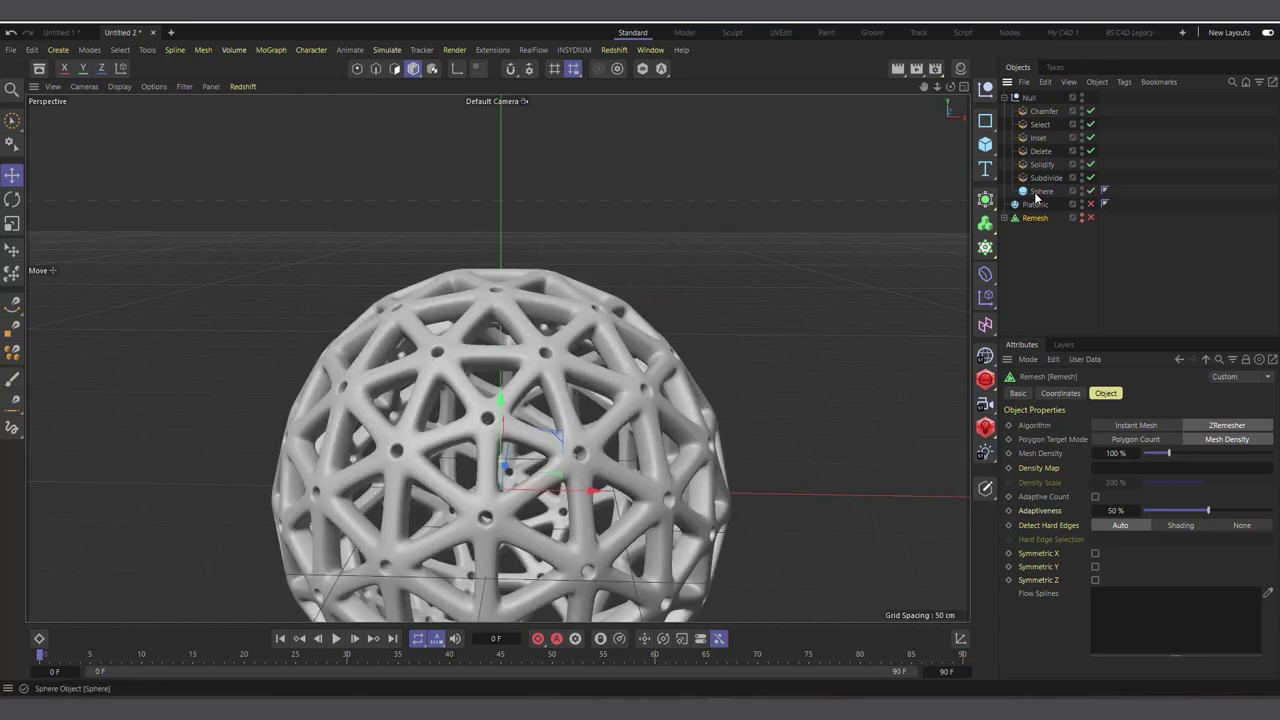
click(1040, 191)
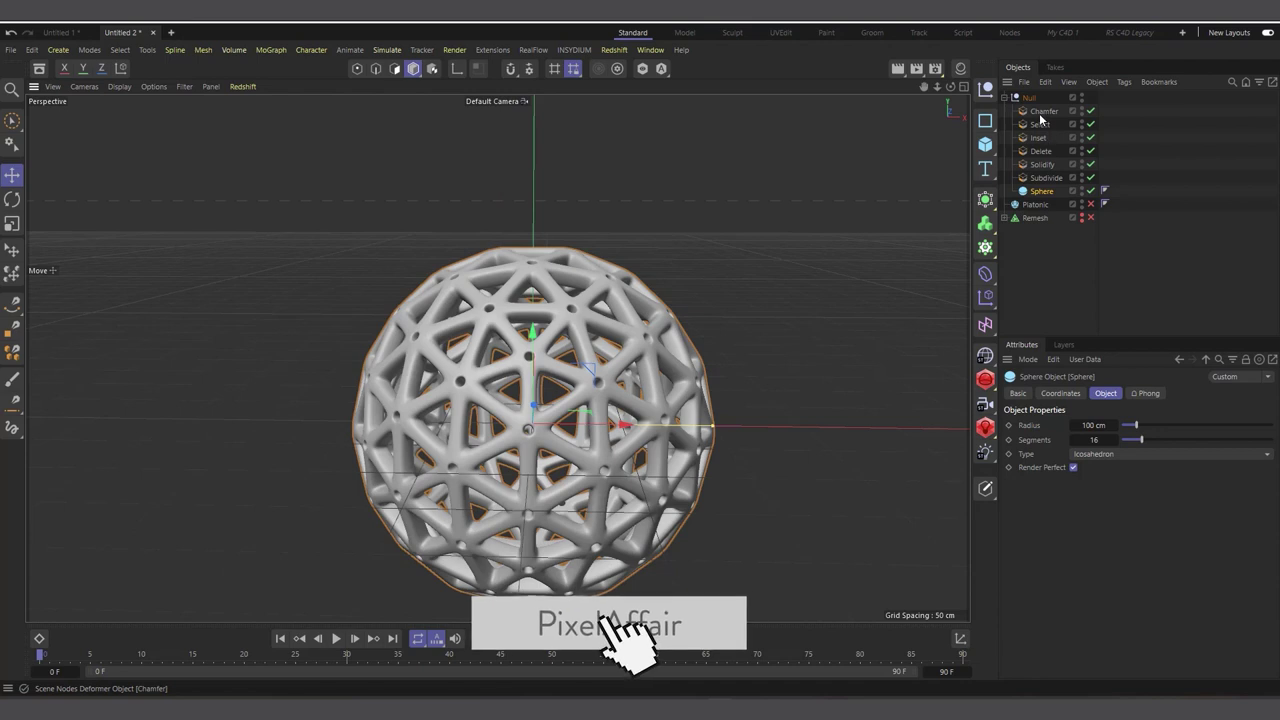
Step: Set the Chamfer modifier's size to 12 cm for the sphere
click(1040, 111)
click(1105, 571)
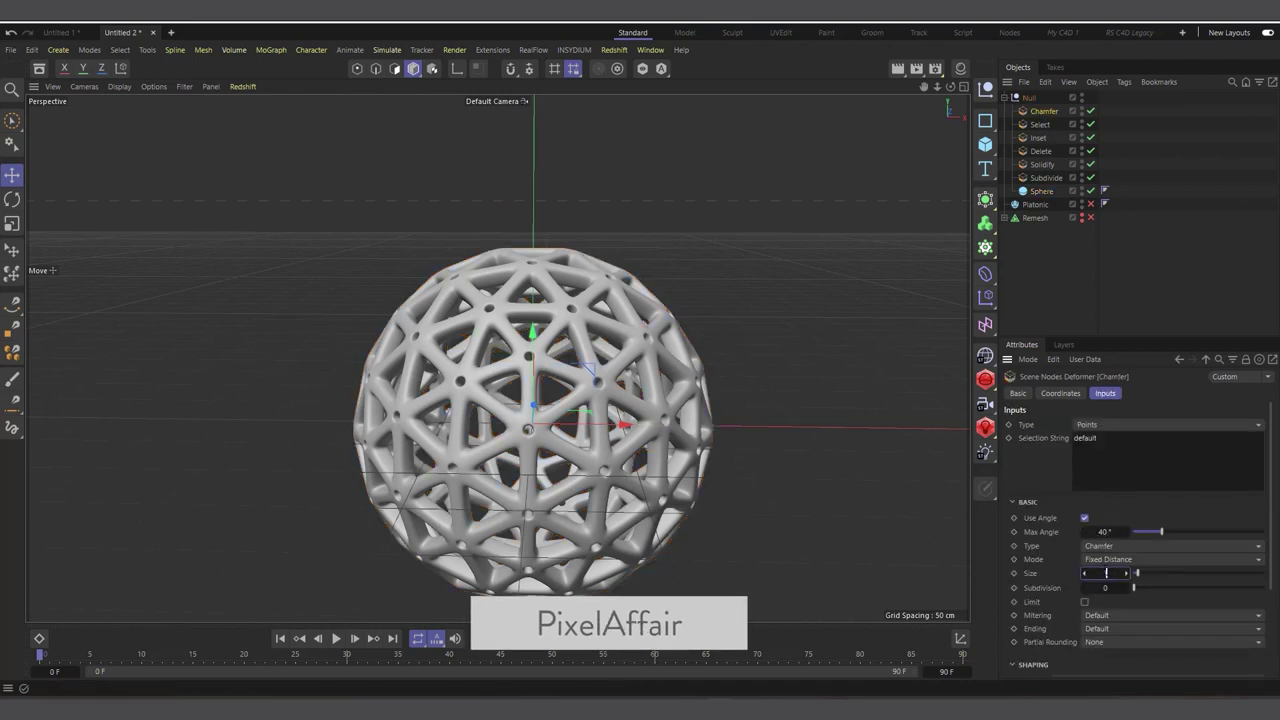
text(12)
key(Return)
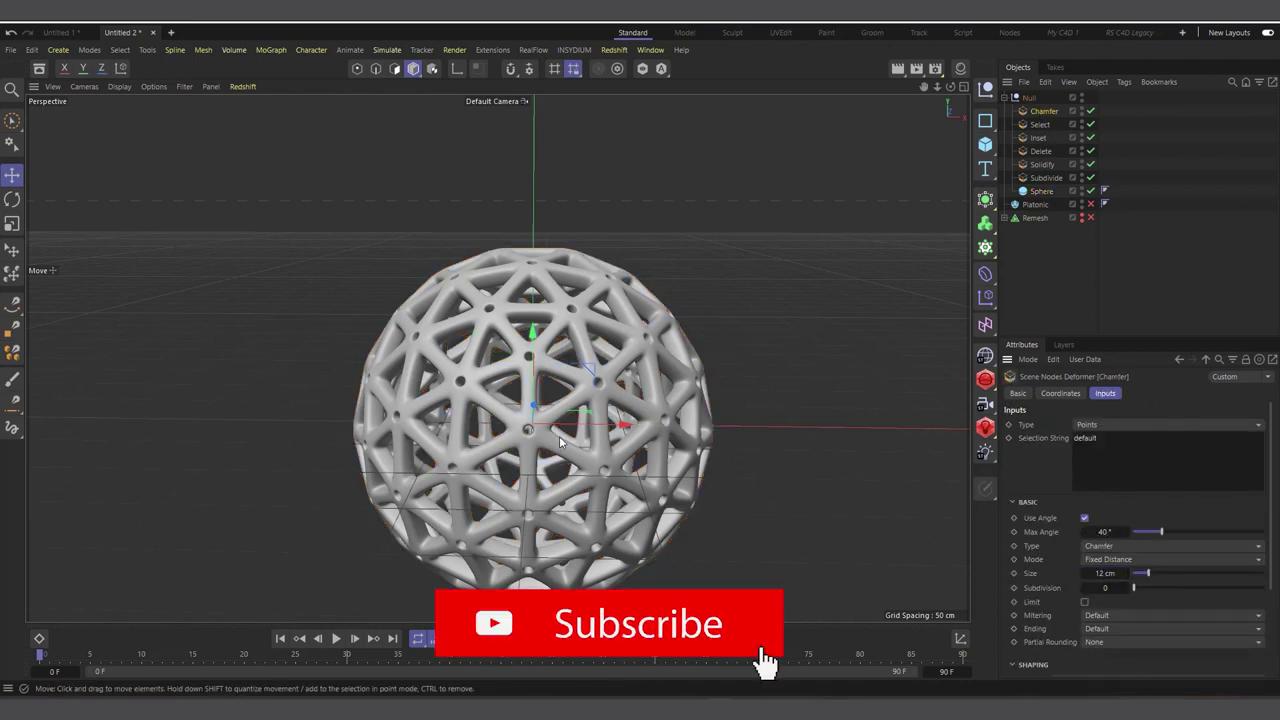
scroll(565, 472, up, 4)
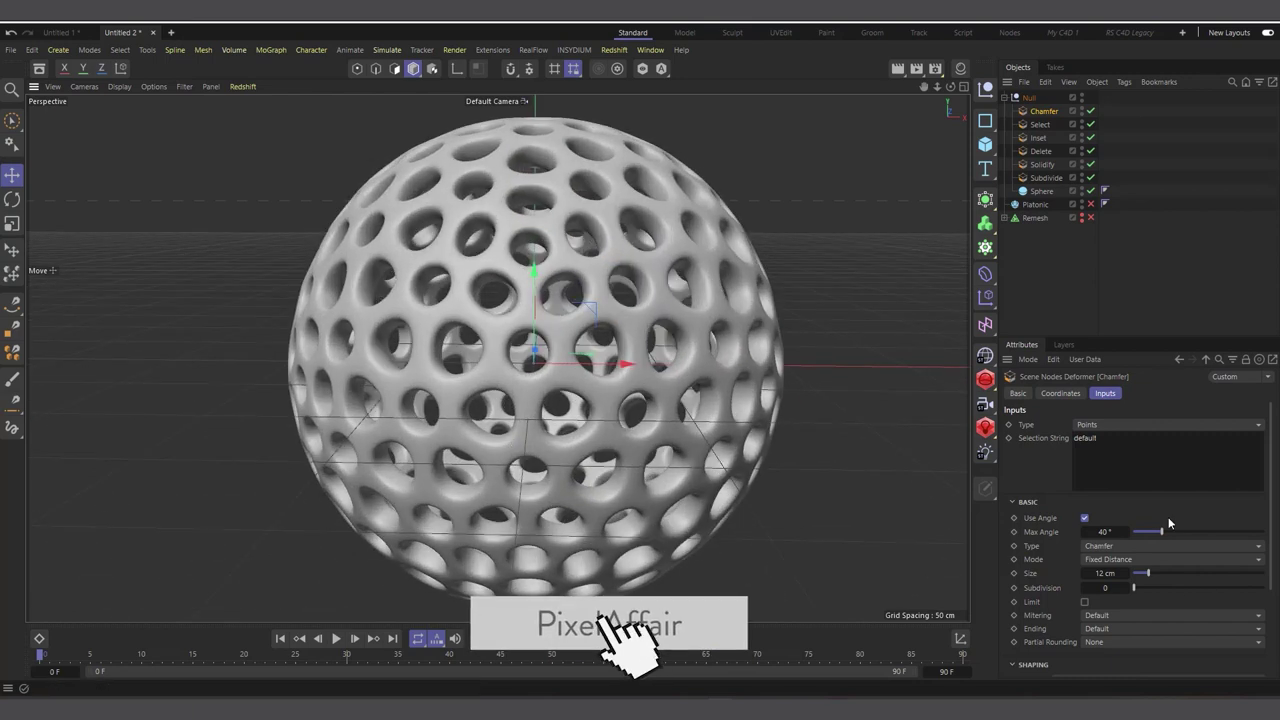
Step: Increase the Solidify modifier's thickness to 90 cm and check the deepened holes of the sphere
click(1041, 164)
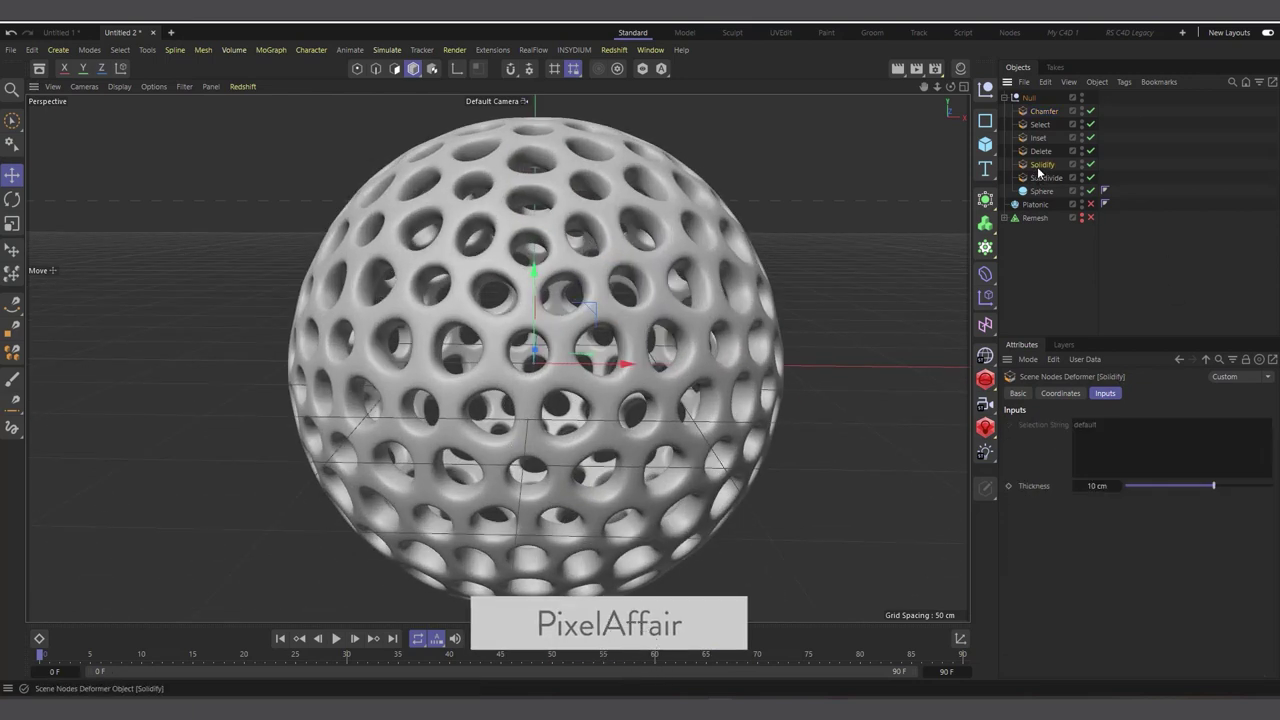
drag(1096, 485, 1190, 485)
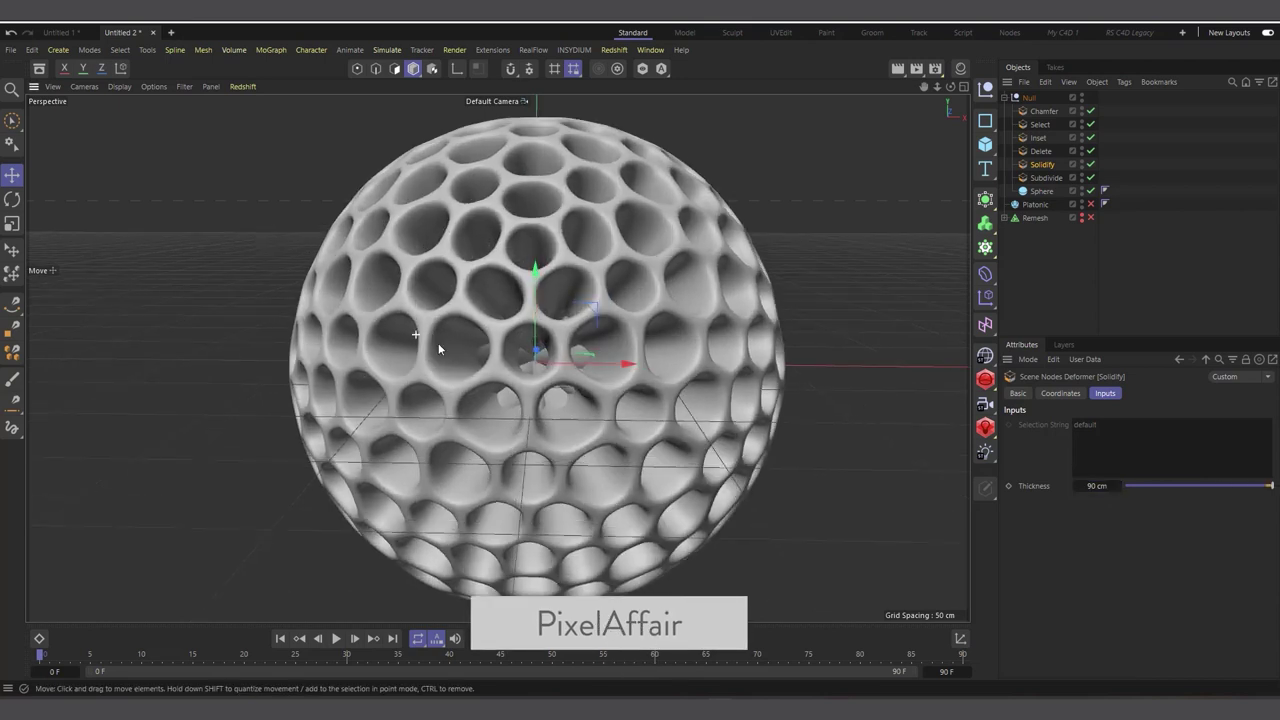
scroll(451, 381, down, 2)
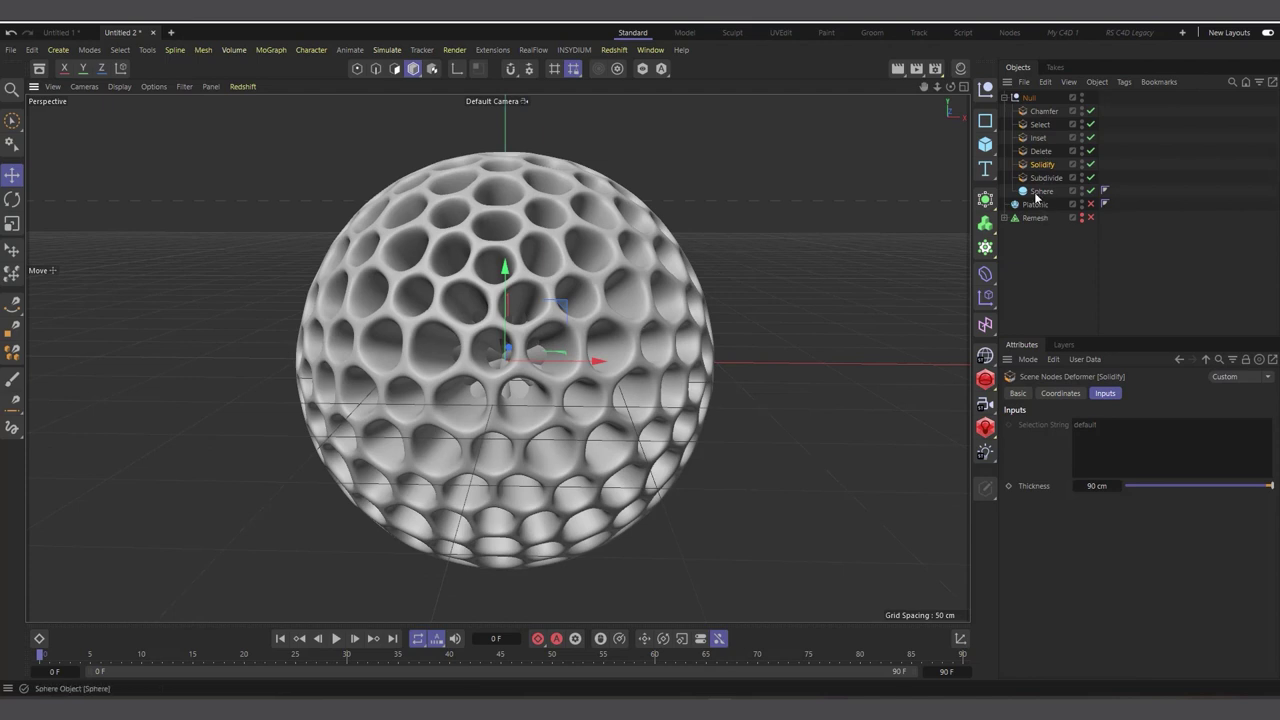
Step: Raise the Inset modifier's inset amount, trying 46% and 54%
click(1038, 137)
scroll(478, 302, up, 1)
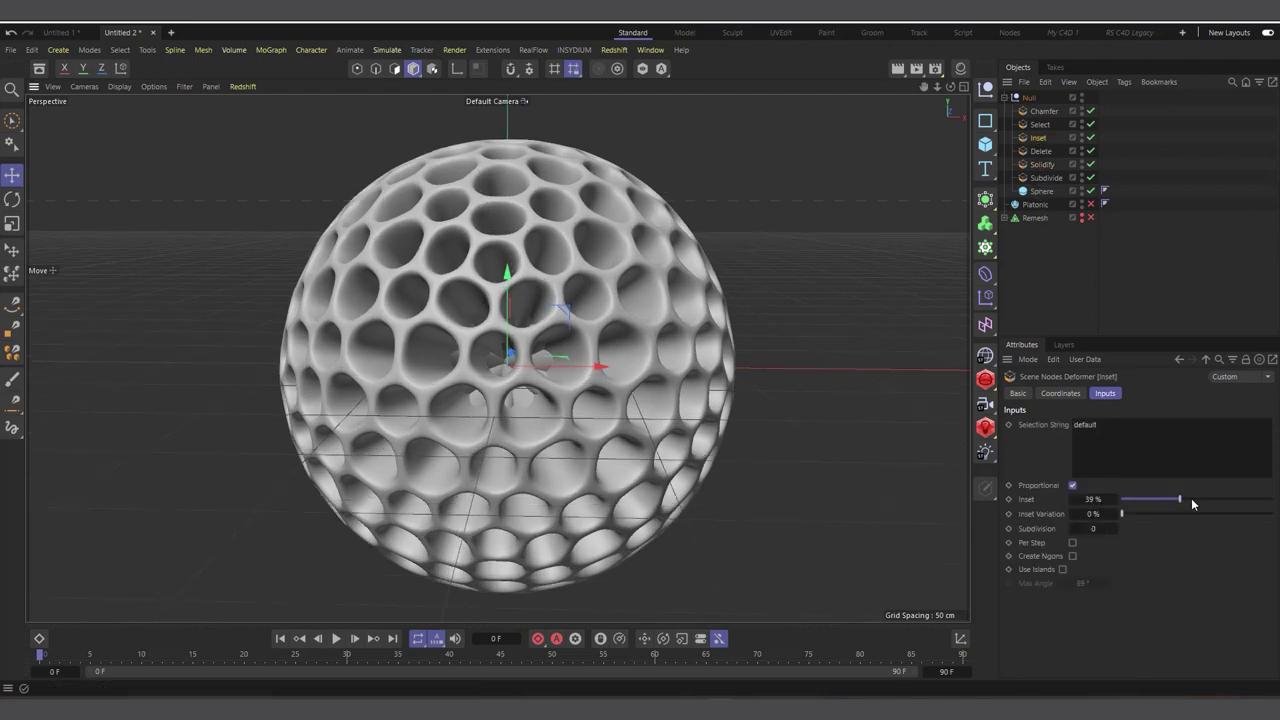
drag(1192, 499, 1202, 498)
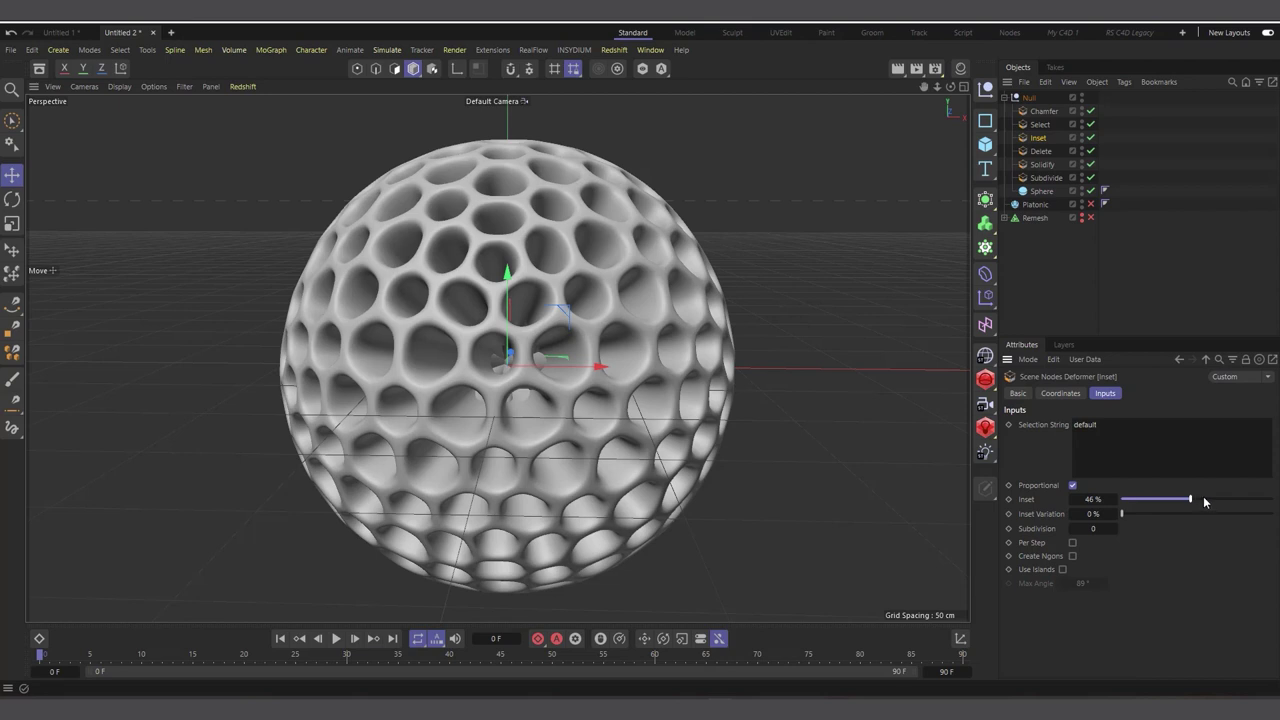
click(1203, 499)
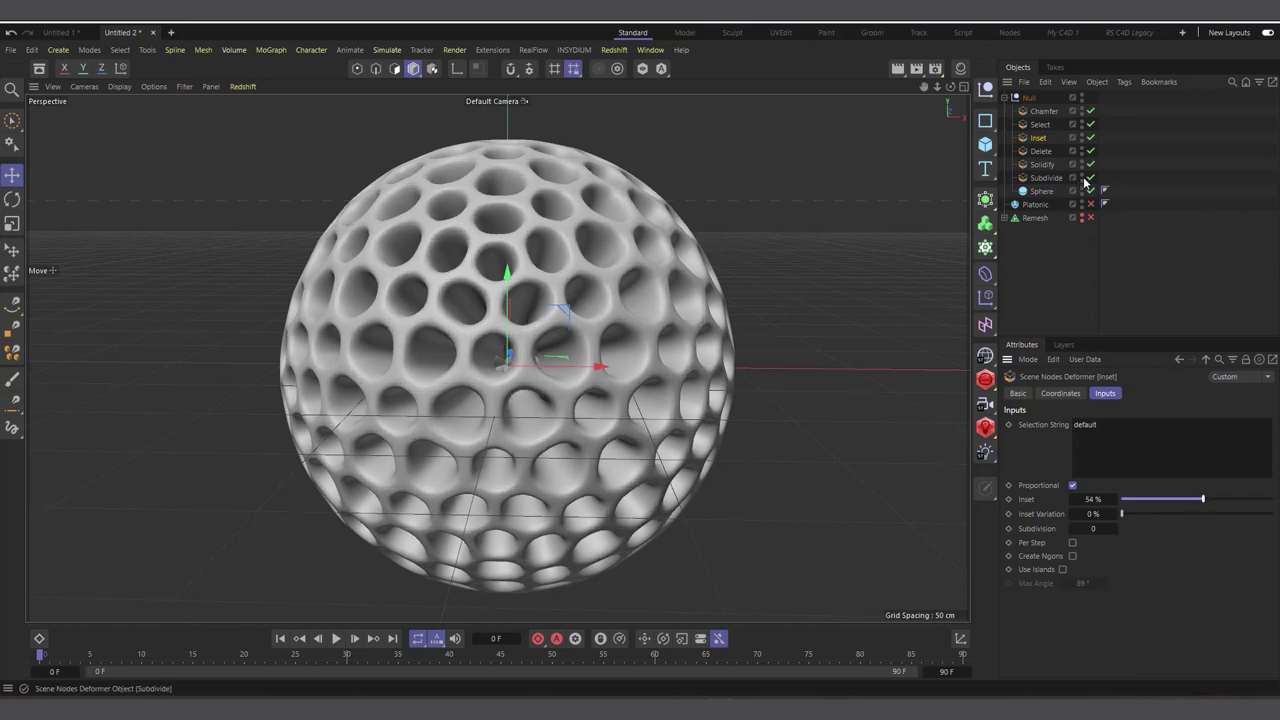
Step: Set the Subdivide modifier's iterations to 1
click(1046, 178)
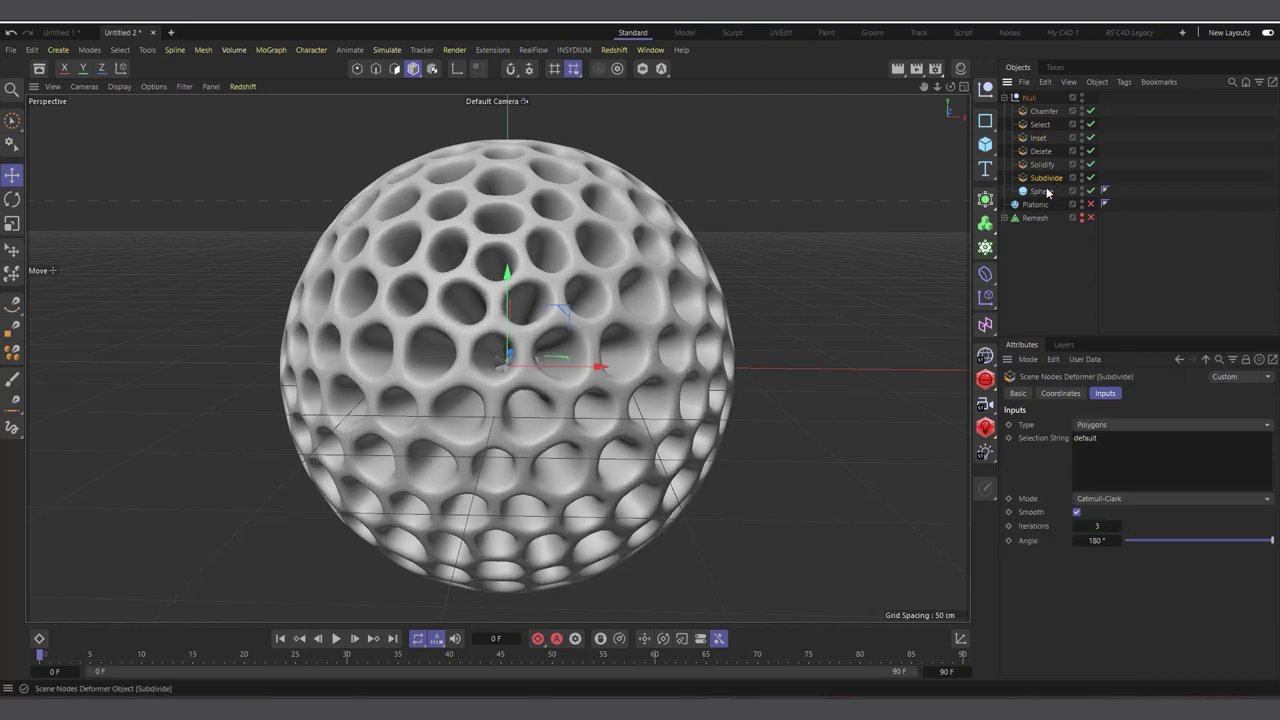
double_click(1080, 526)
text(1)
key(Return)
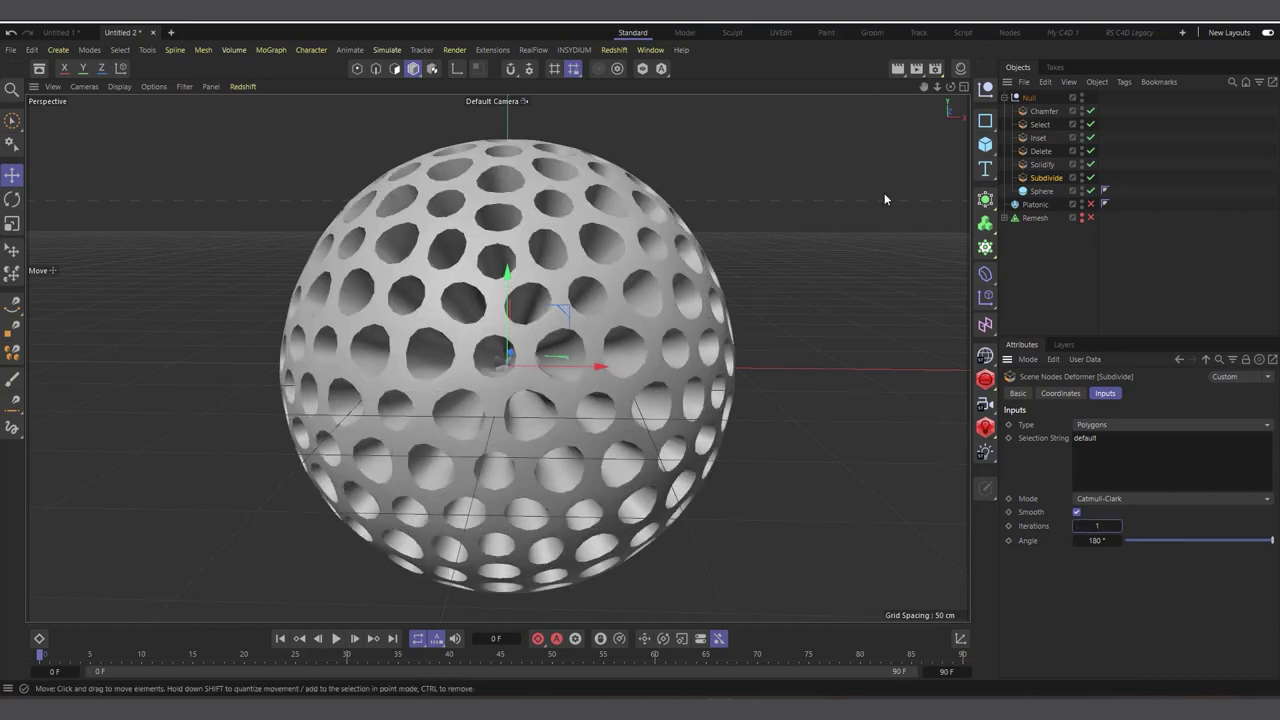
Step: Increase the Inset modifier's inset to 81% and inspect the sphere's holes up close
click(1041, 164)
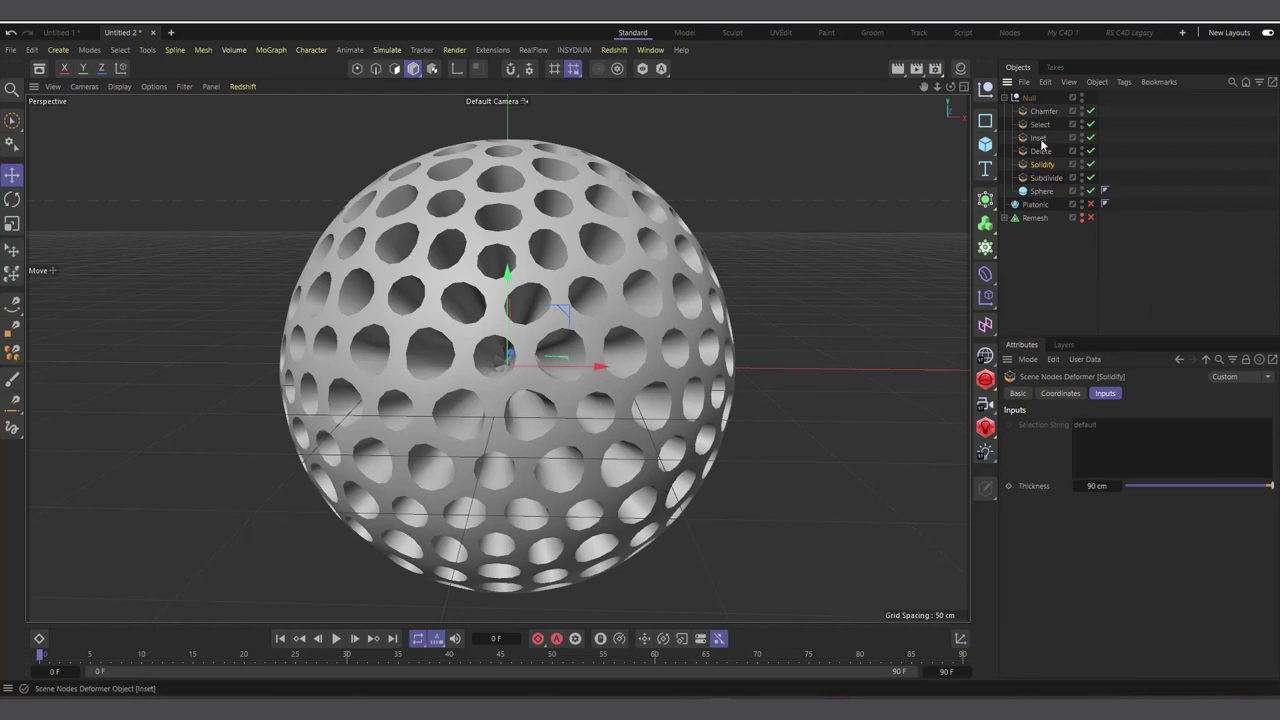
click(1038, 138)
drag(1213, 499, 1244, 500)
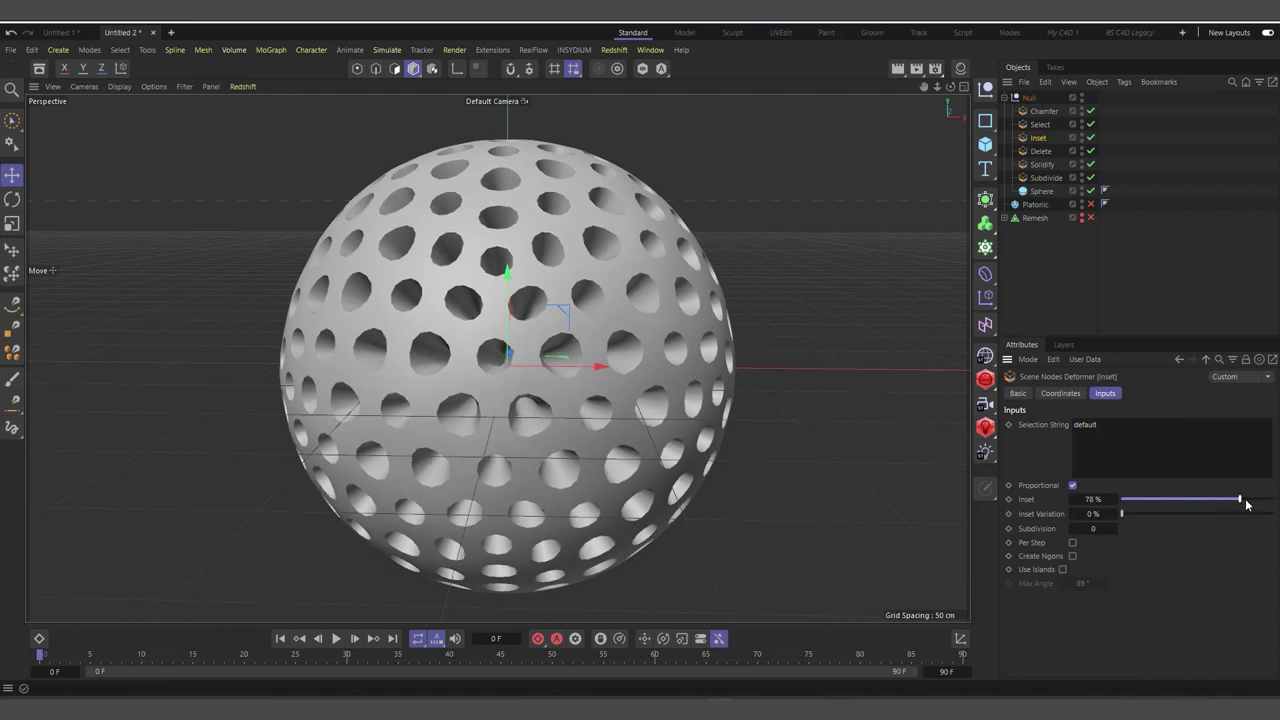
scroll(438, 345, up, 2)
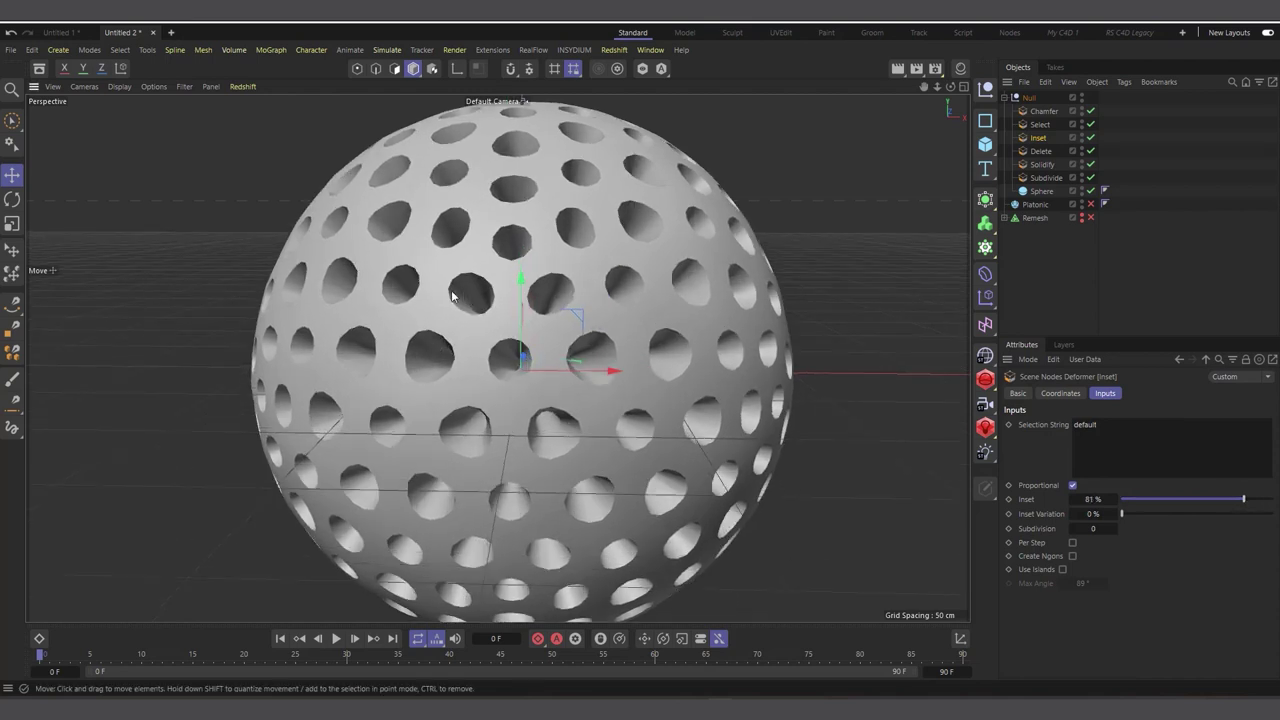
Step: Compare the sphere with the Solidify and Subdivide modifiers each switched off, re-enabling each one
click(1090, 164)
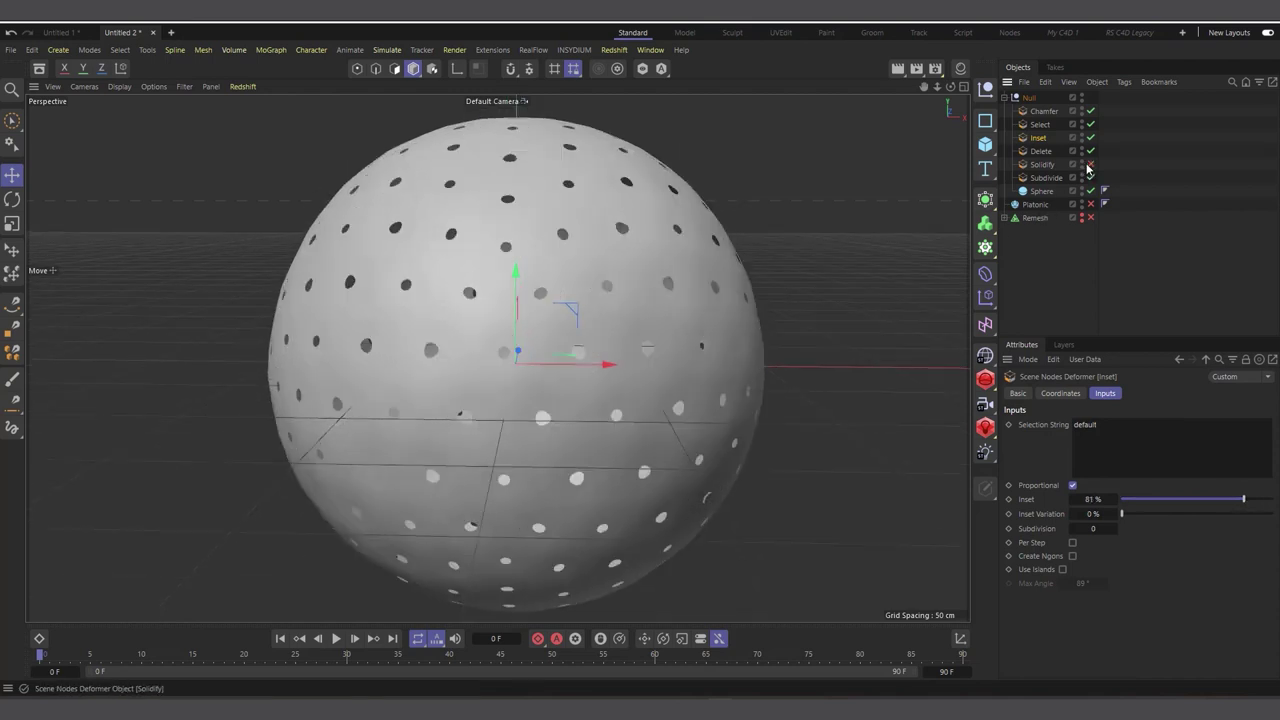
click(1090, 164)
click(1090, 177)
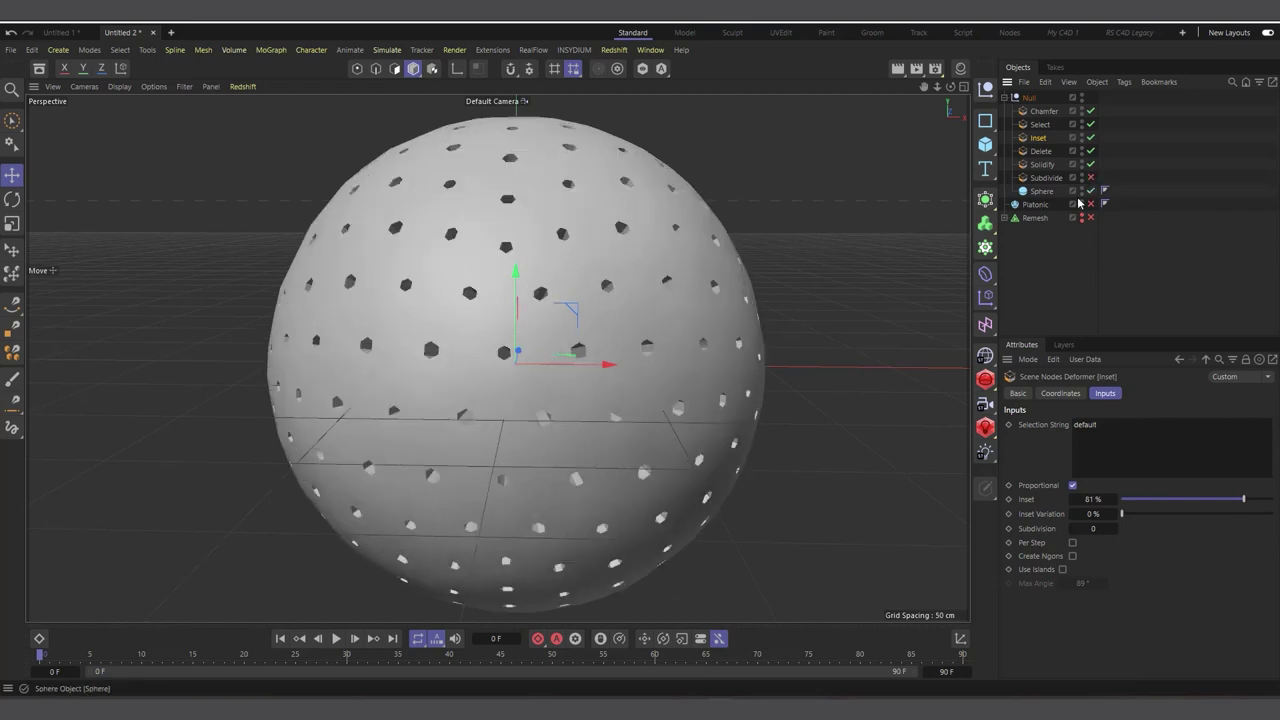
click(1090, 177)
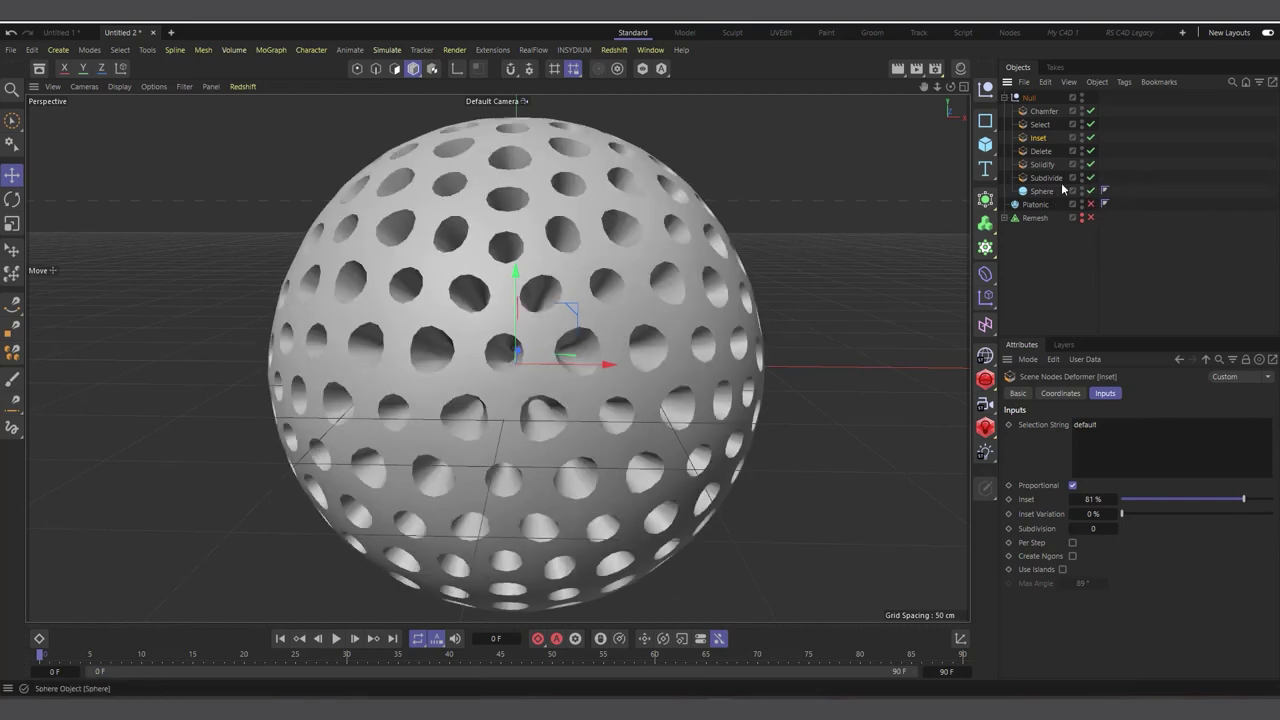
Step: Set the Subdivide modifier's iterations to 2 and inspect the whole sphere
click(1046, 178)
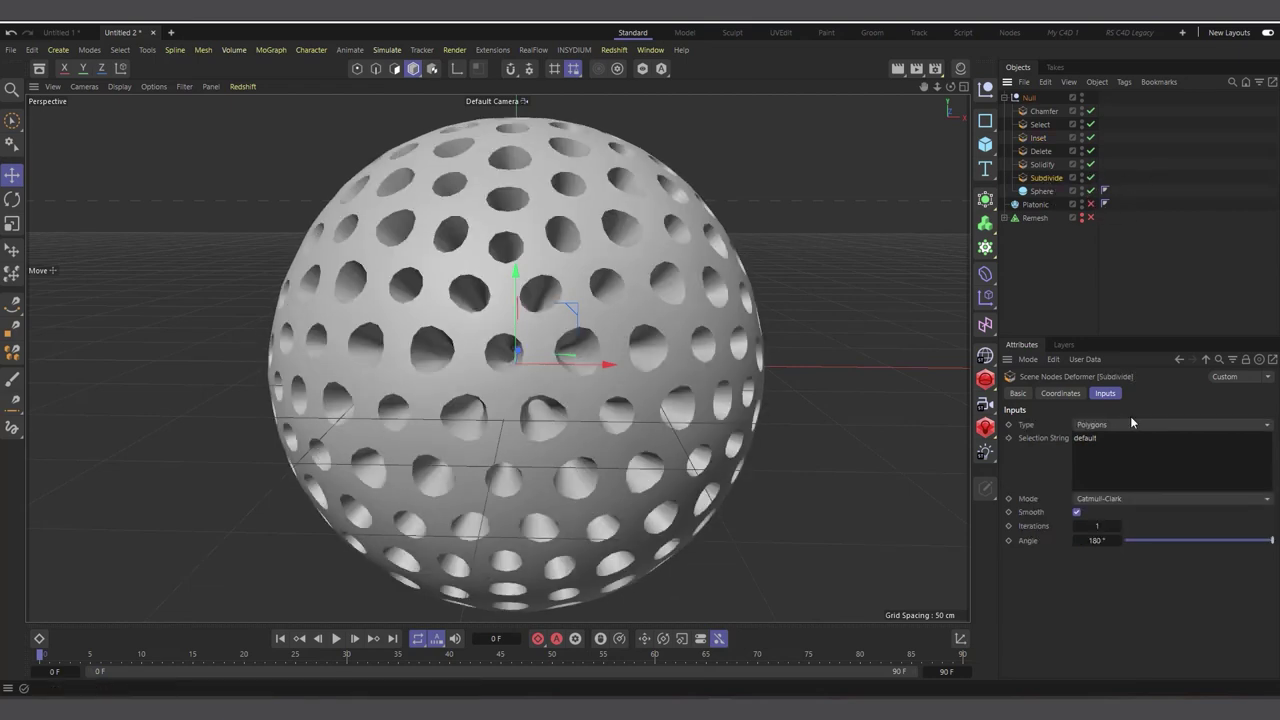
click(1118, 528)
scroll(529, 335, down, 2)
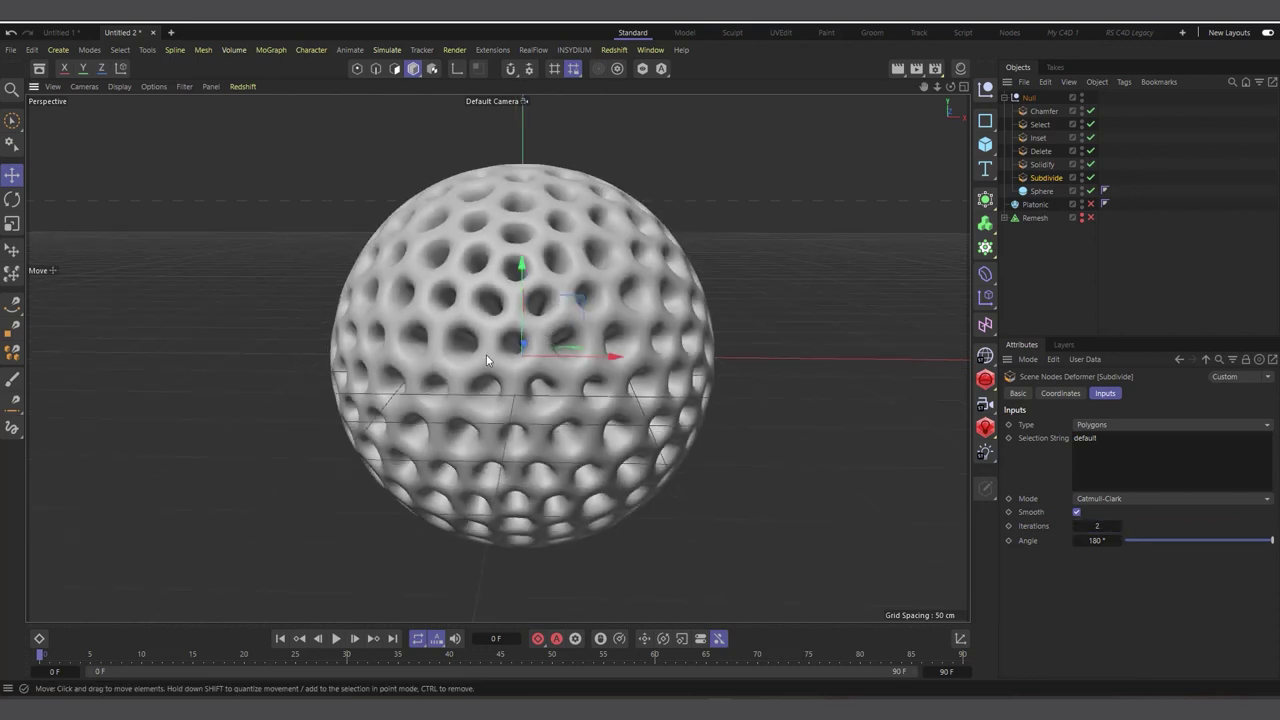